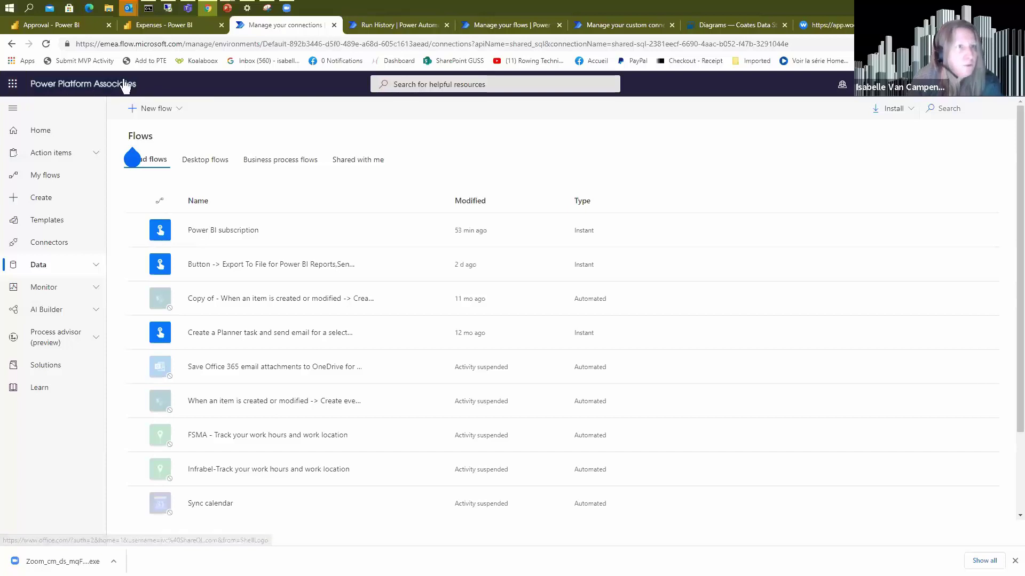
Locate Power Automate in the app launcher from the Expenses dashboard and view the flows shared with me.
left_click(147, 25)
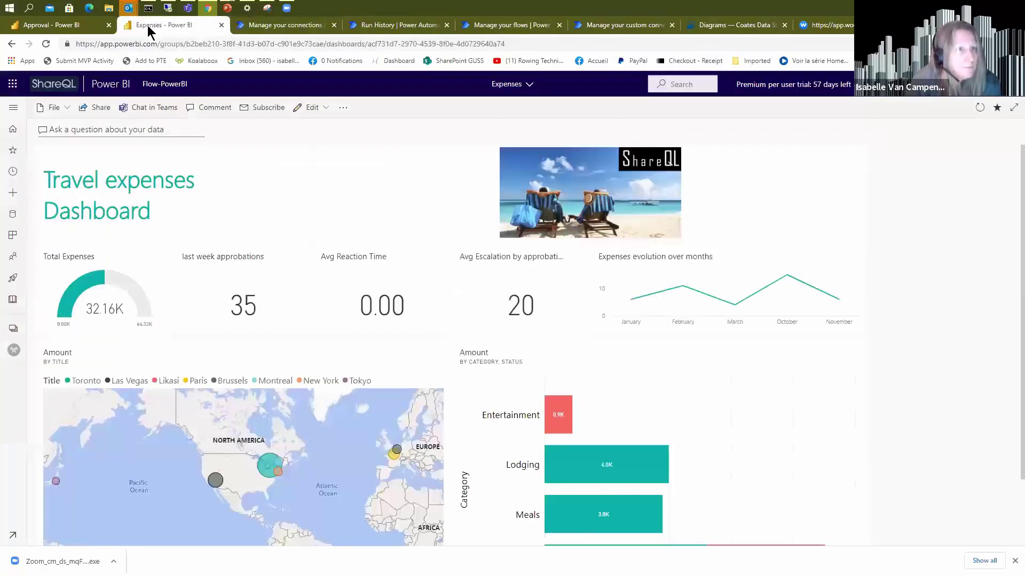
left_click(12, 86)
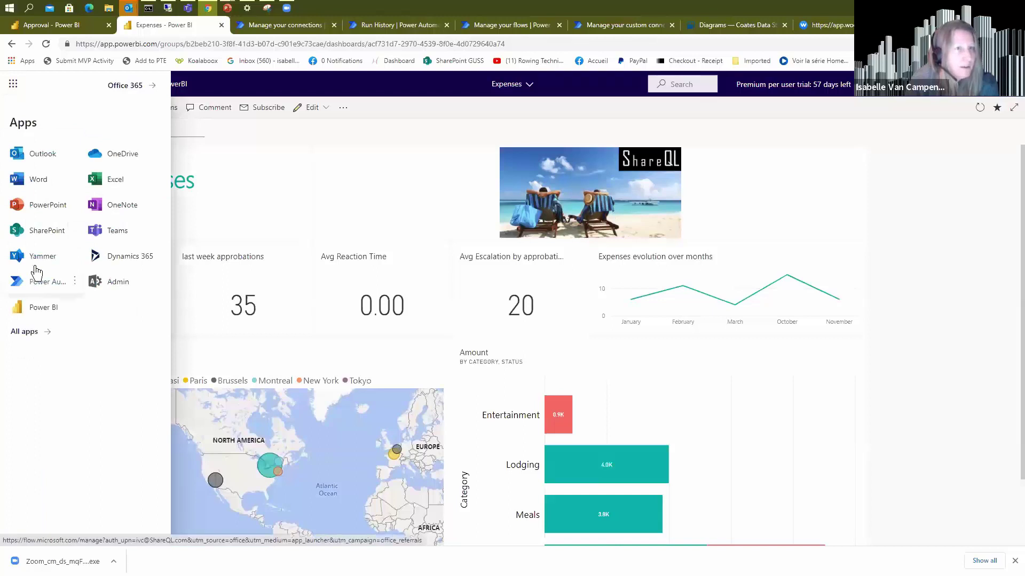
left_click(255, 133)
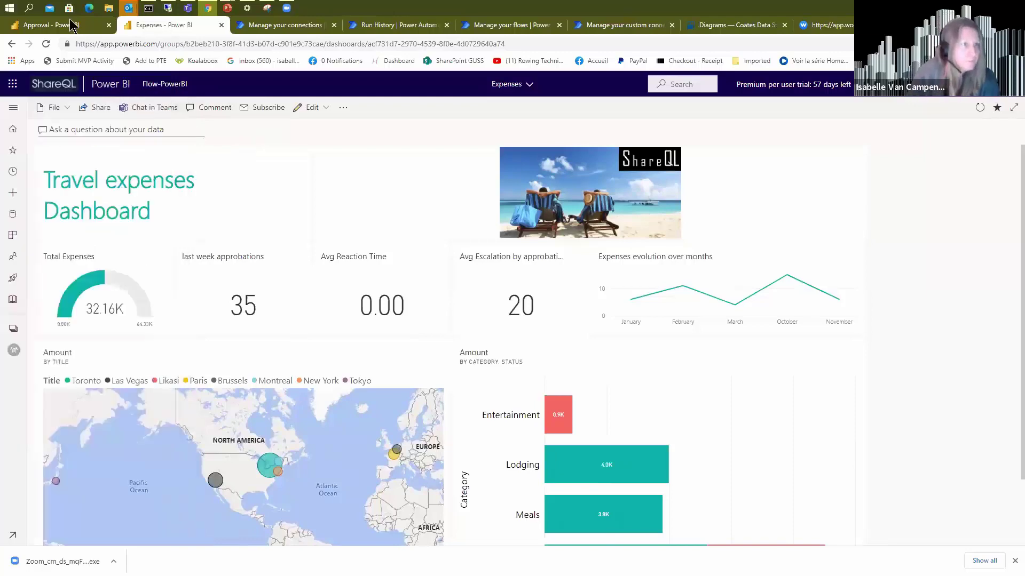
left_click(285, 25)
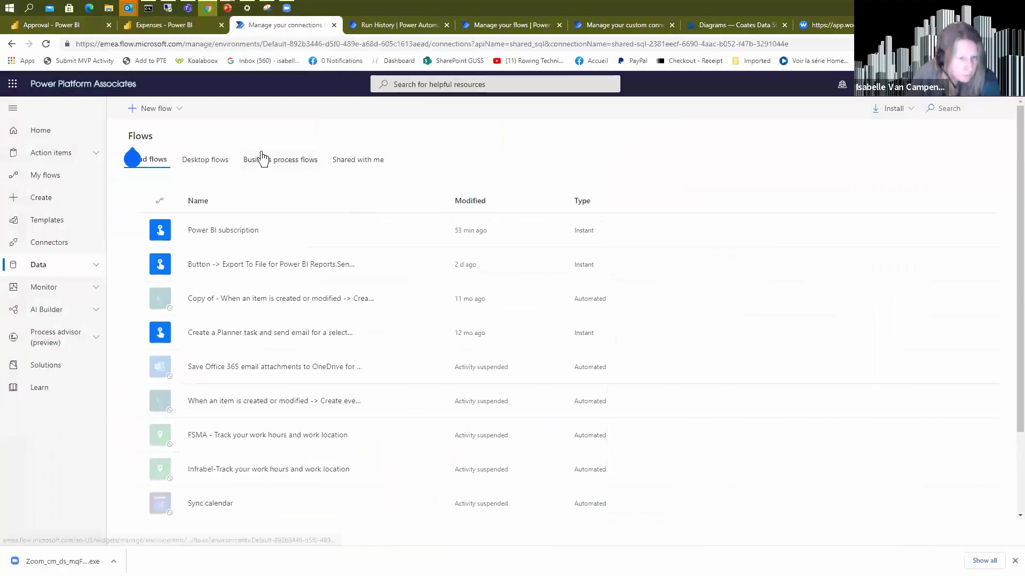
left_click(363, 160)
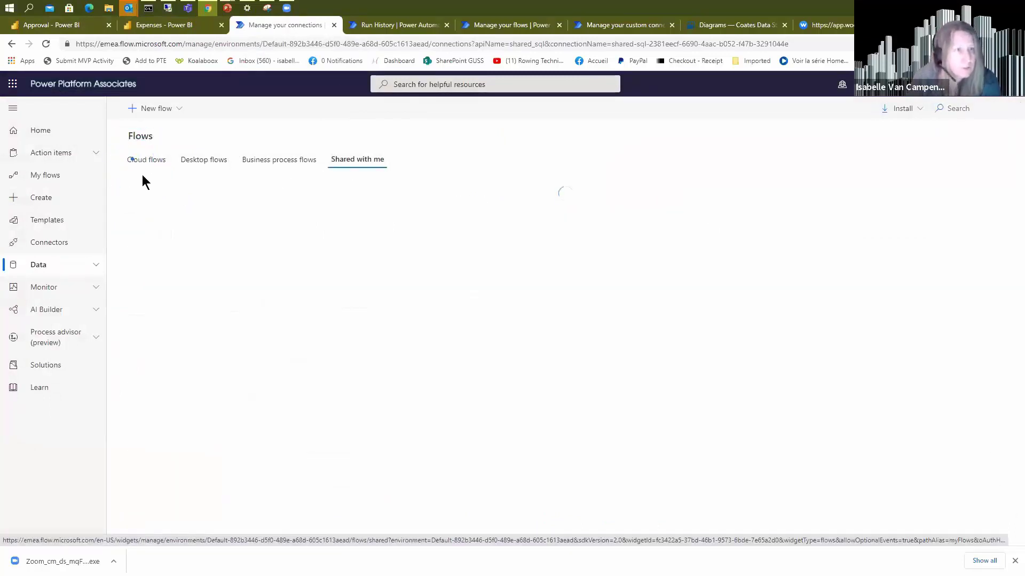
left_click(135, 158)
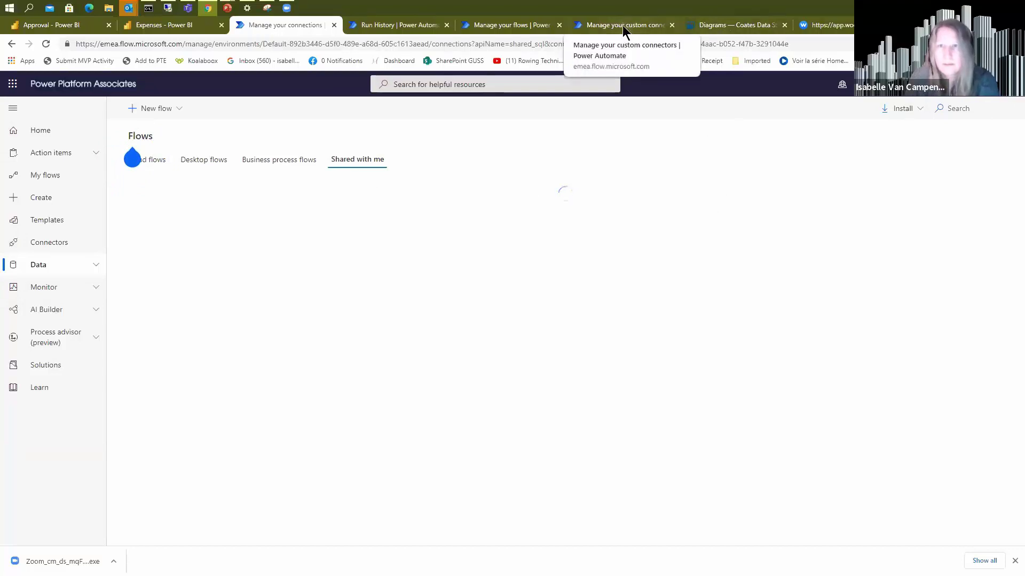
Close the Diagrams page and open the "Button -> Refresh a dataset" flow for editing from the other environment's flows list.
left_click(784, 25)
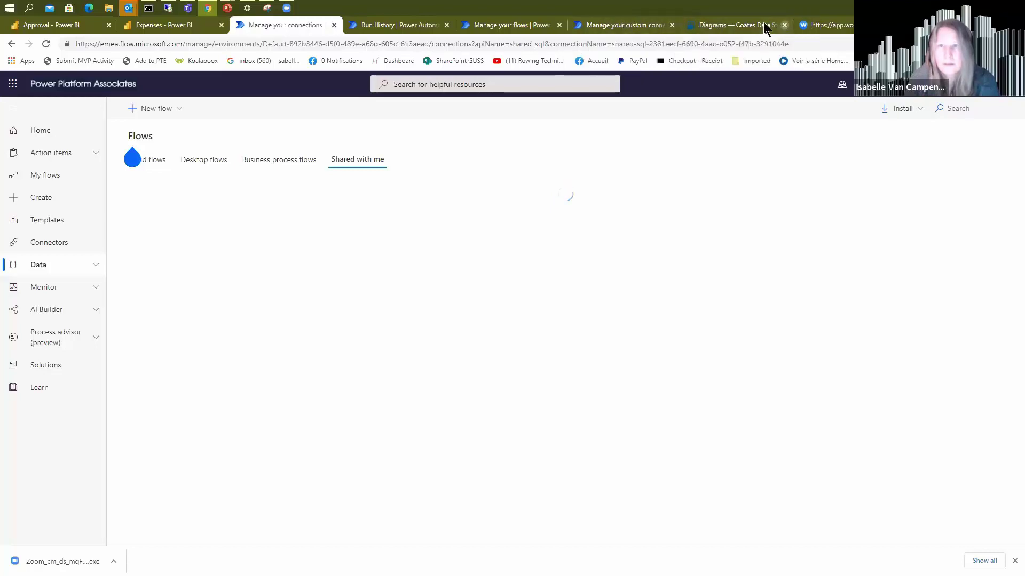
left_click(600, 30)
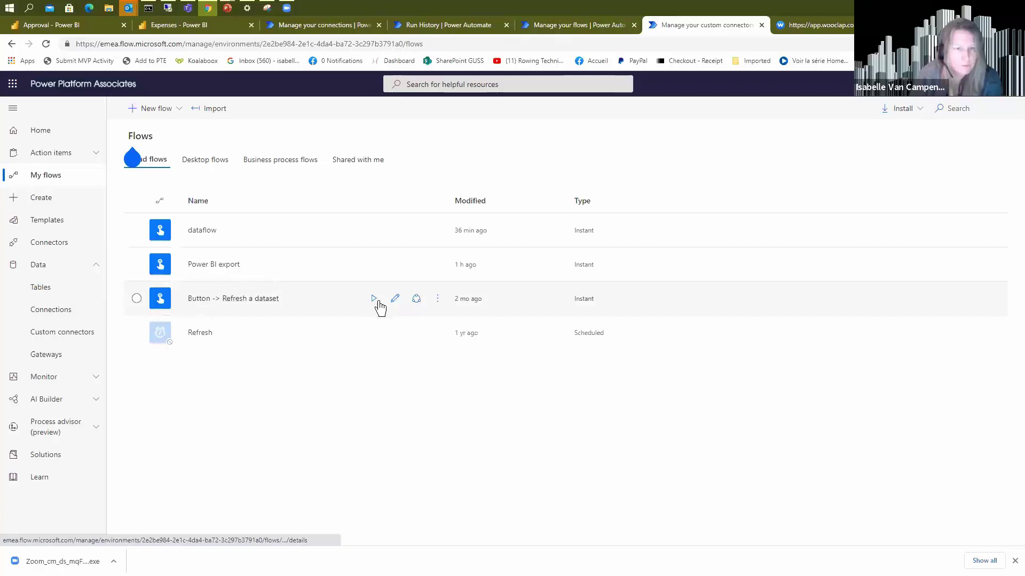
left_click(396, 299)
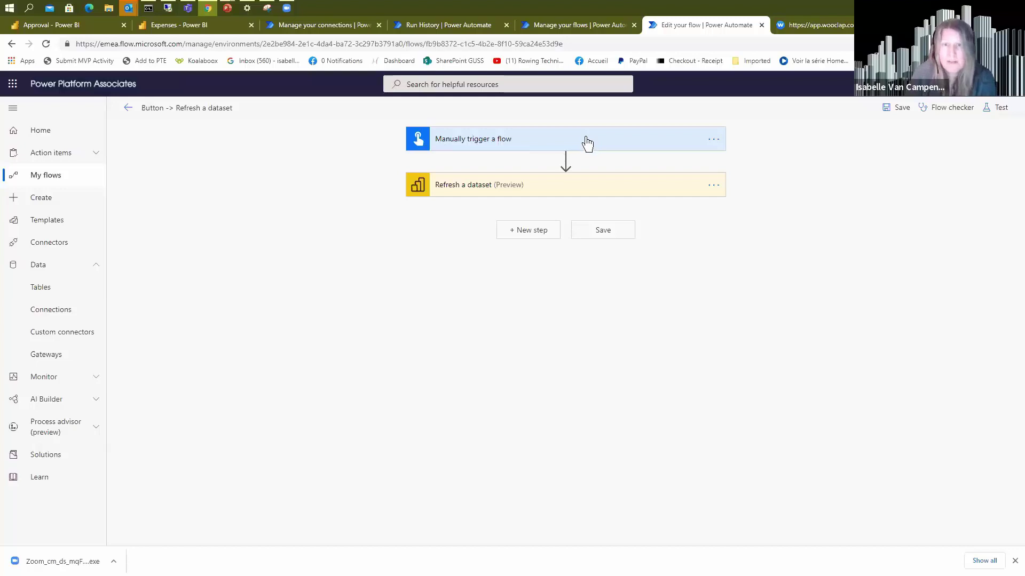
Search for "power bi" in a new action after the trigger to view the available Power BI actions, without adding one.
left_click(566, 160)
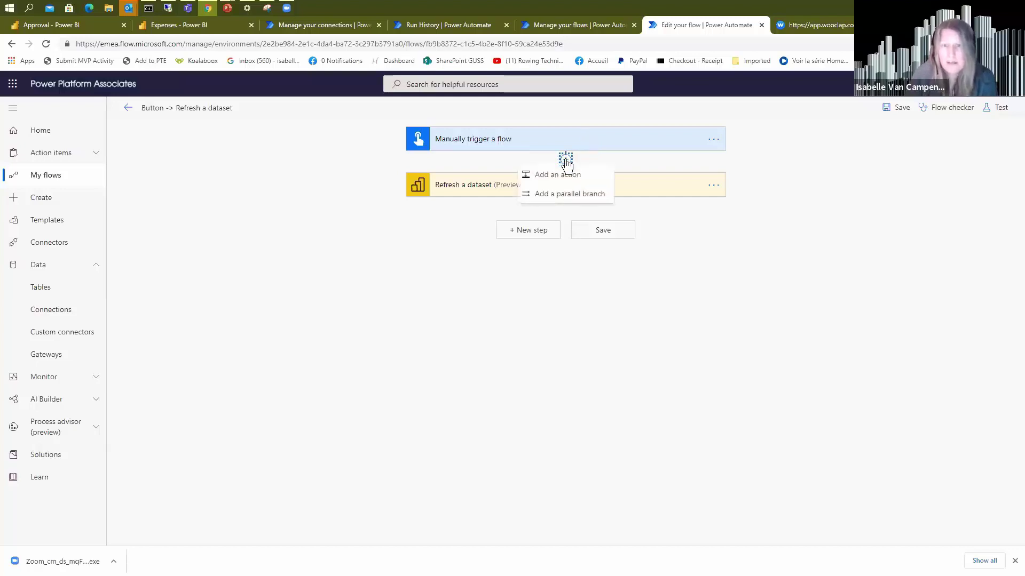
left_click(566, 176)
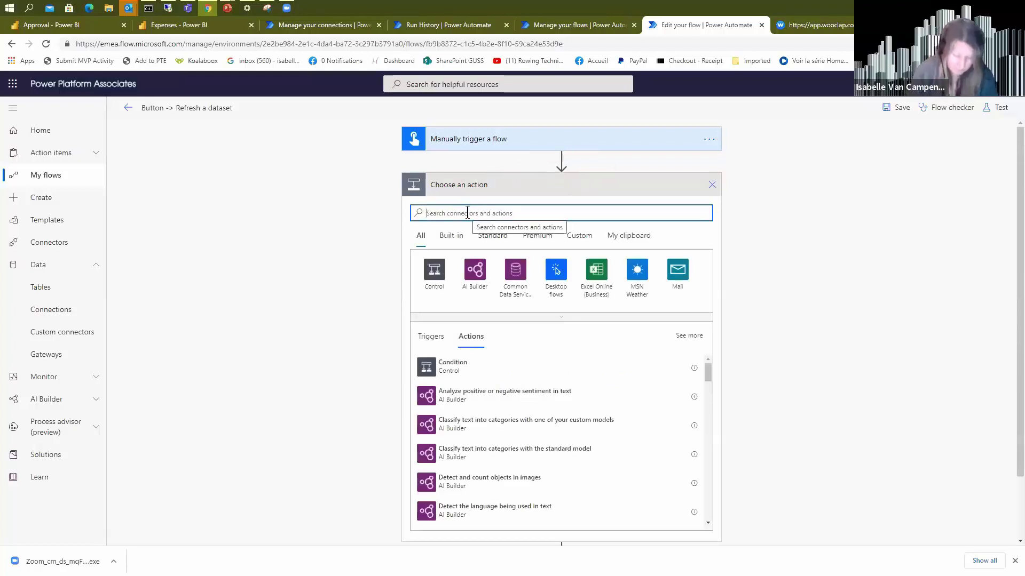
type("power")
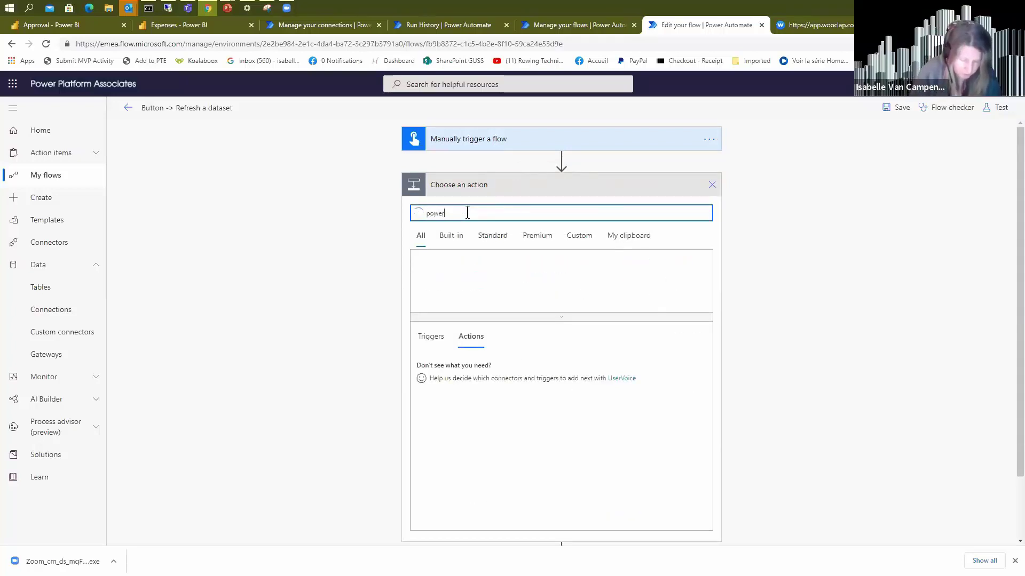
type(" bi")
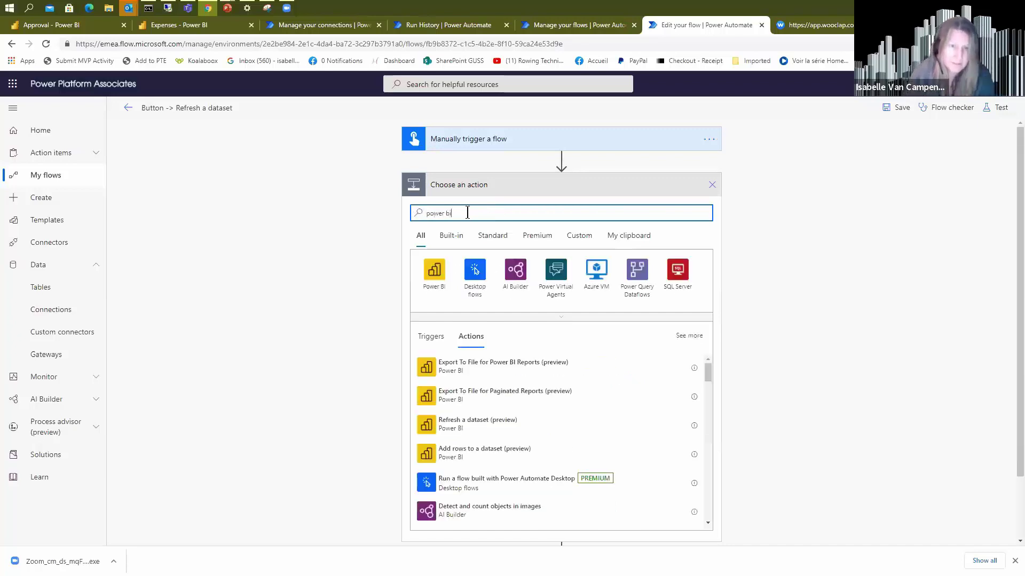
left_click(434, 277)
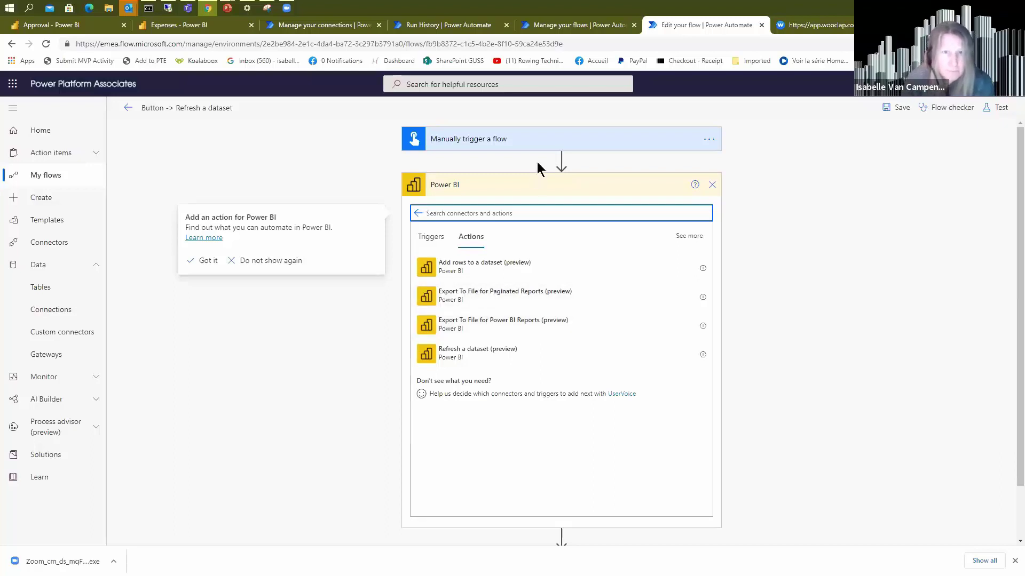
left_click(711, 186)
left_click(712, 187)
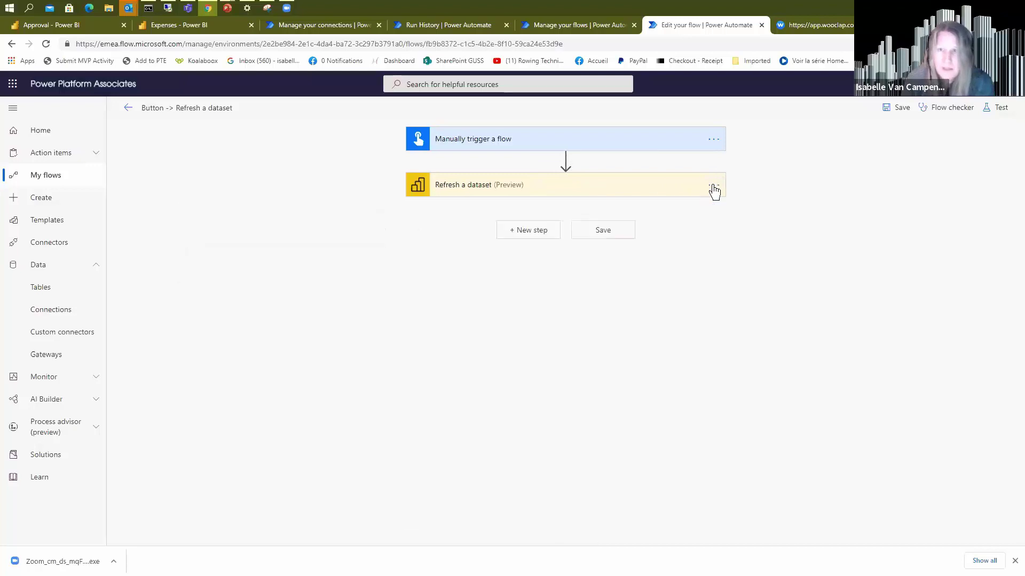
Examine the Refresh a dataset action's workspace and dataset settings, its connections and the selectable workspaces.
left_click(584, 198)
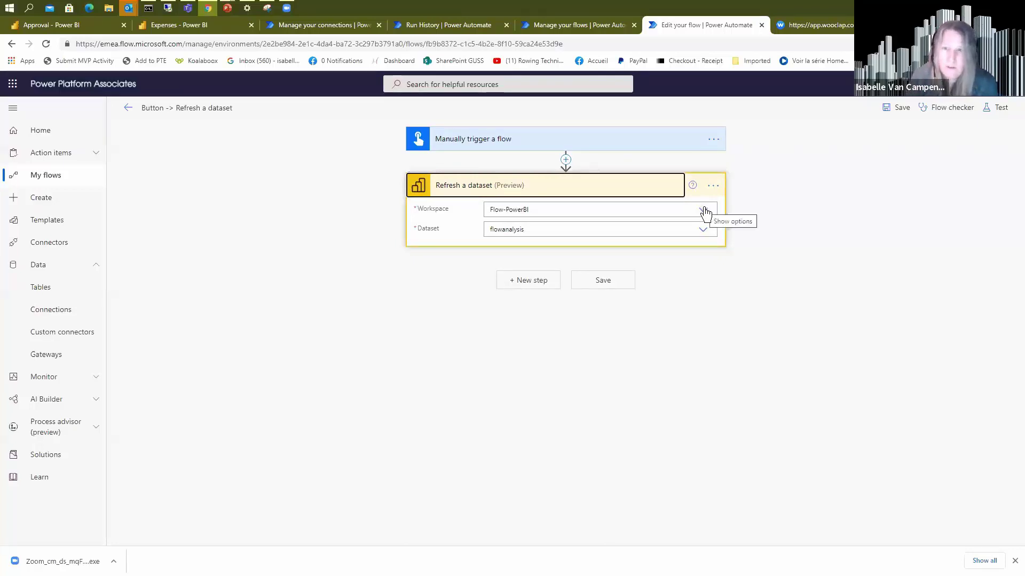
left_click(714, 186)
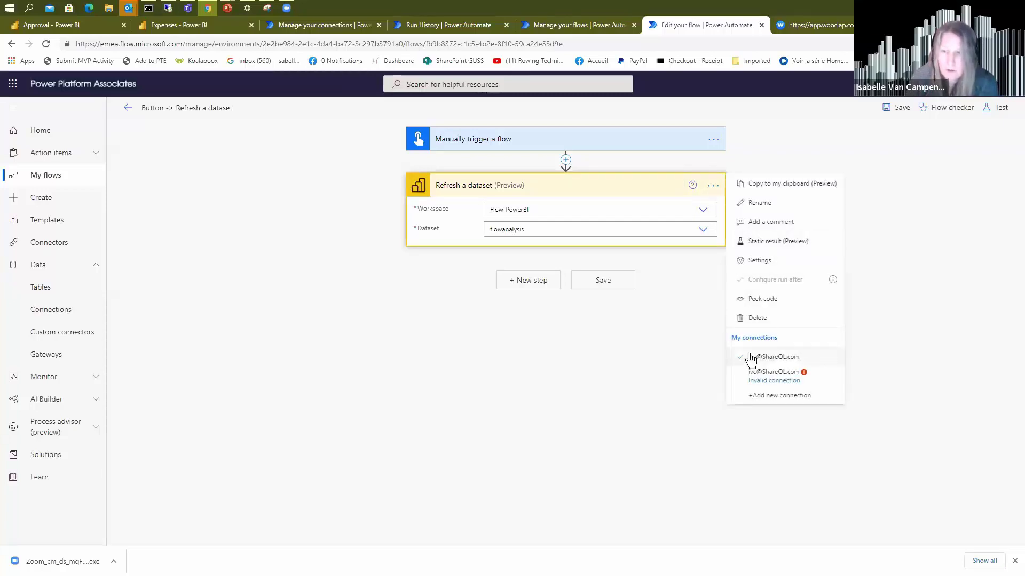
left_click(693, 290)
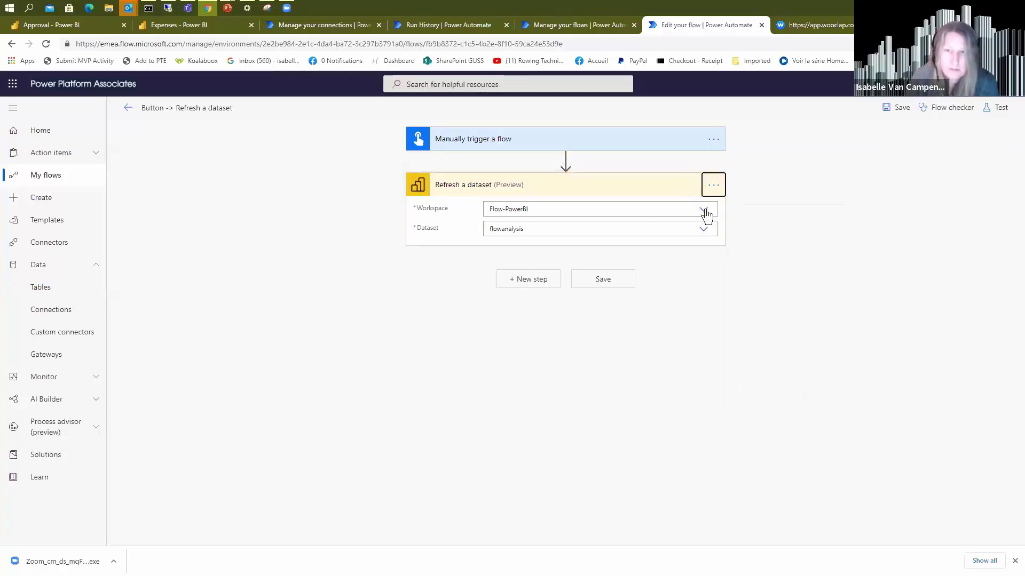
left_click(705, 211)
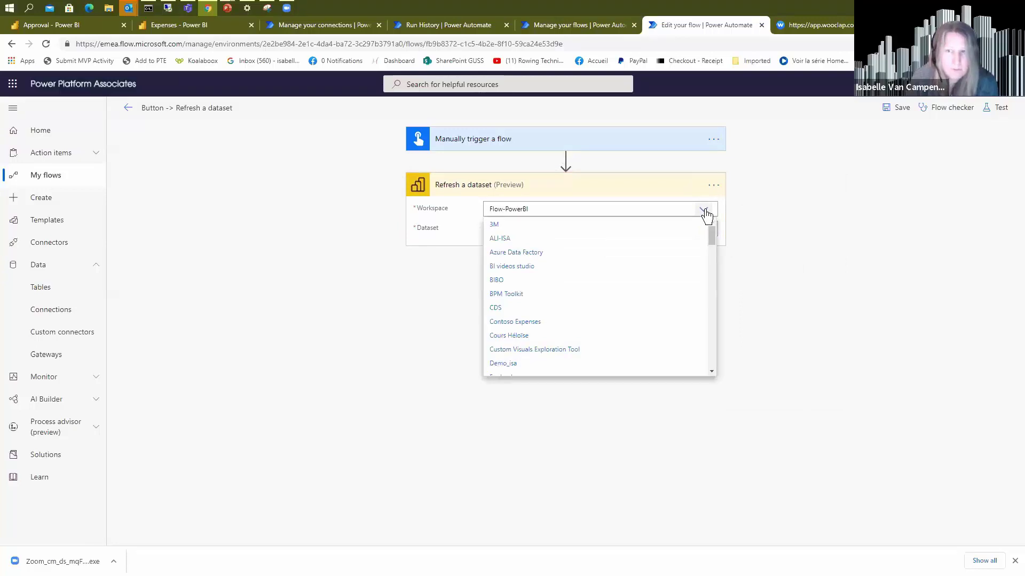
left_click(705, 213)
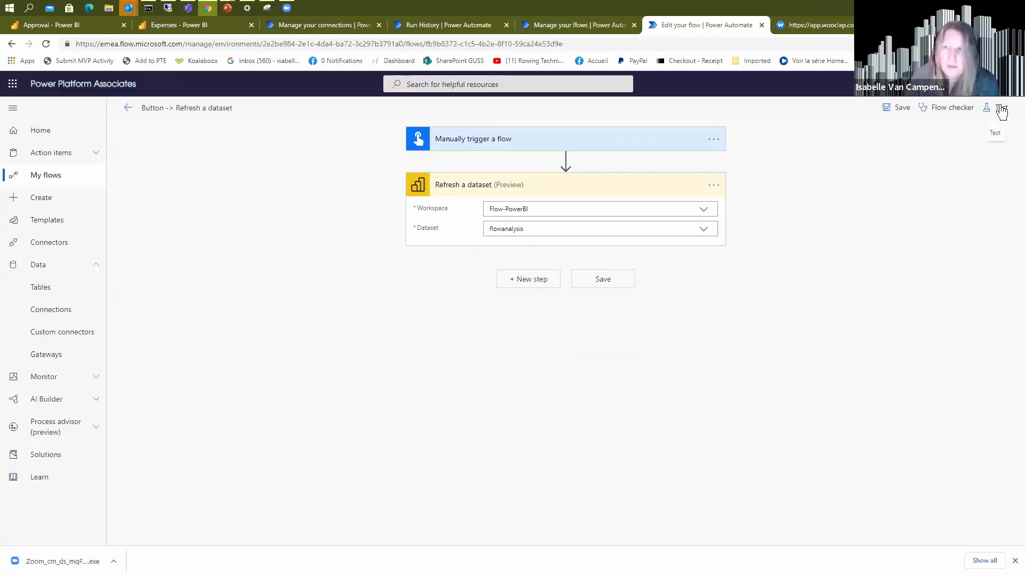
Leave the flow editor and run the "Button -> Refresh a dataset" flow from its details page.
left_click(129, 109)
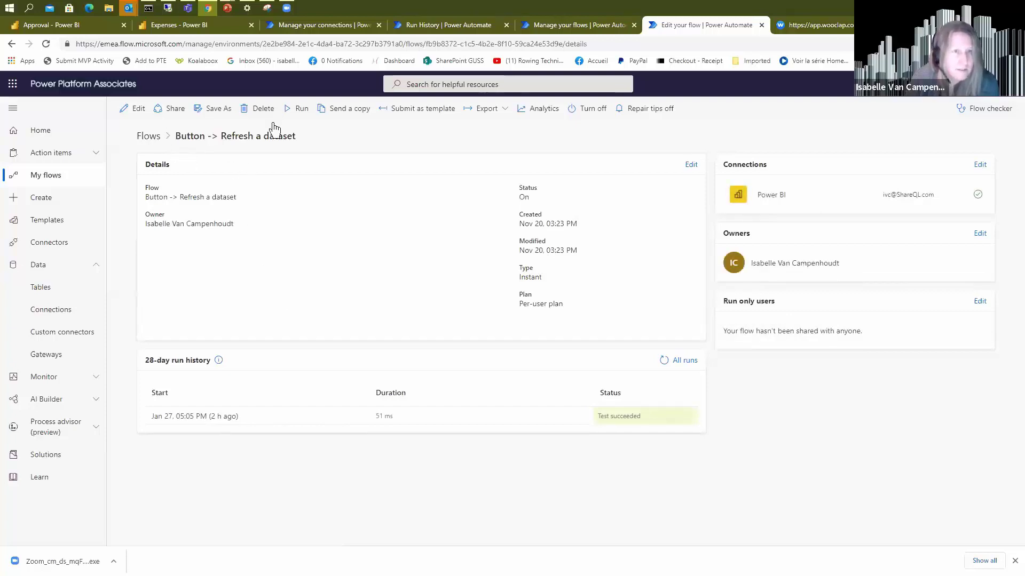
left_click(295, 110)
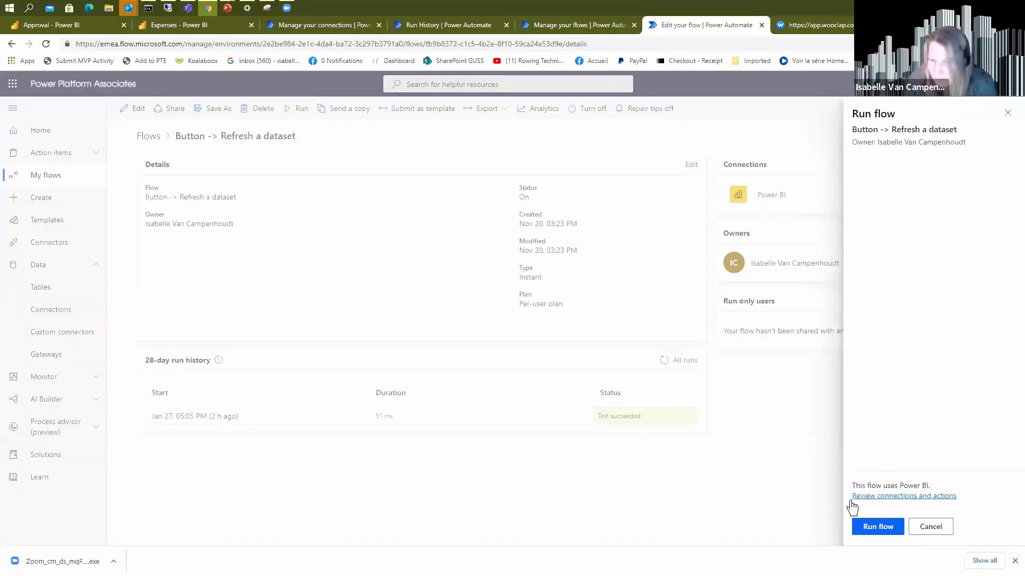
left_click(878, 528)
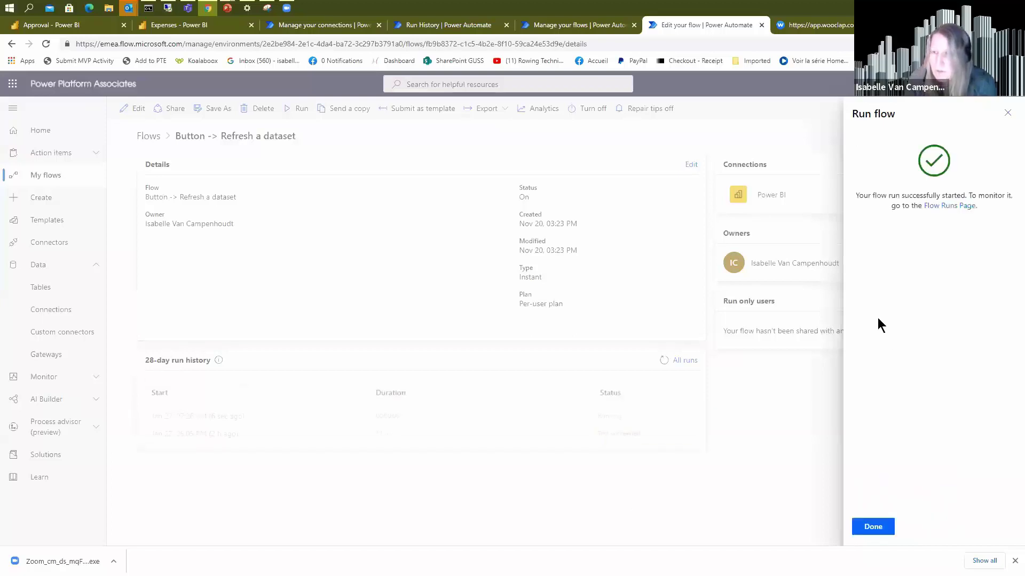
Open the latest run from the flow's run history and examine the inputs and outputs of Refresh a dataset.
left_click(939, 206)
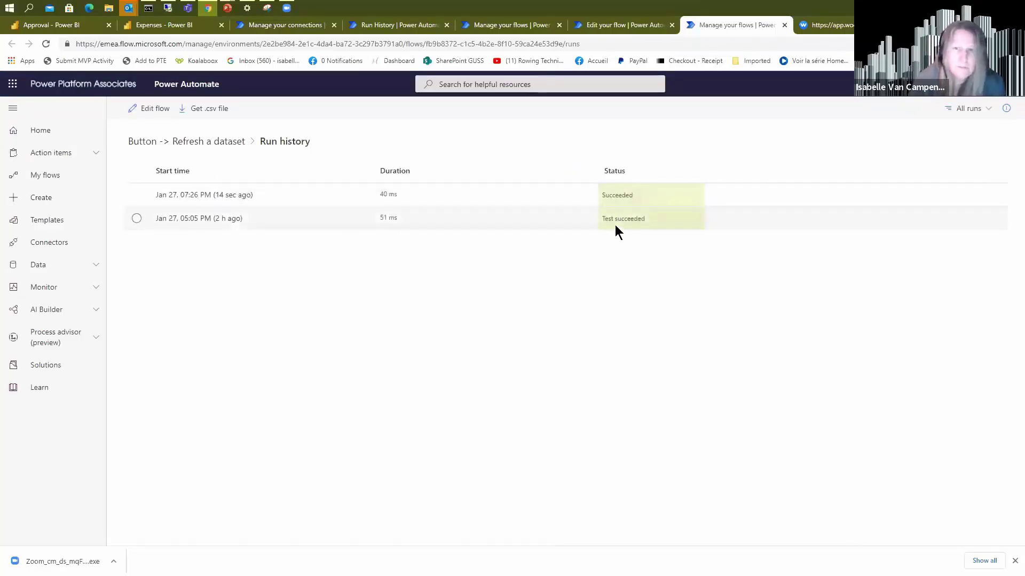
left_click(181, 198)
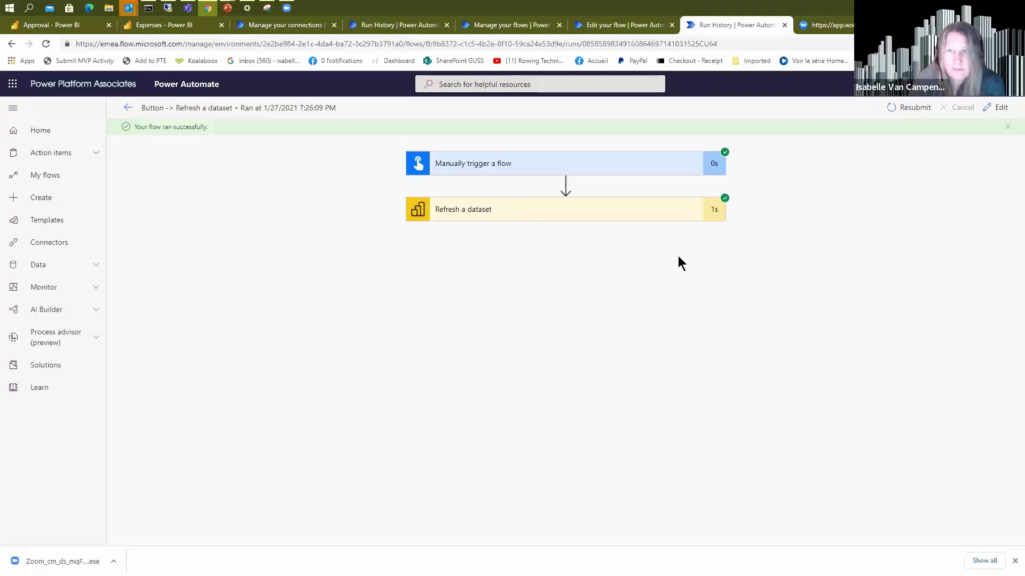
left_click(544, 215)
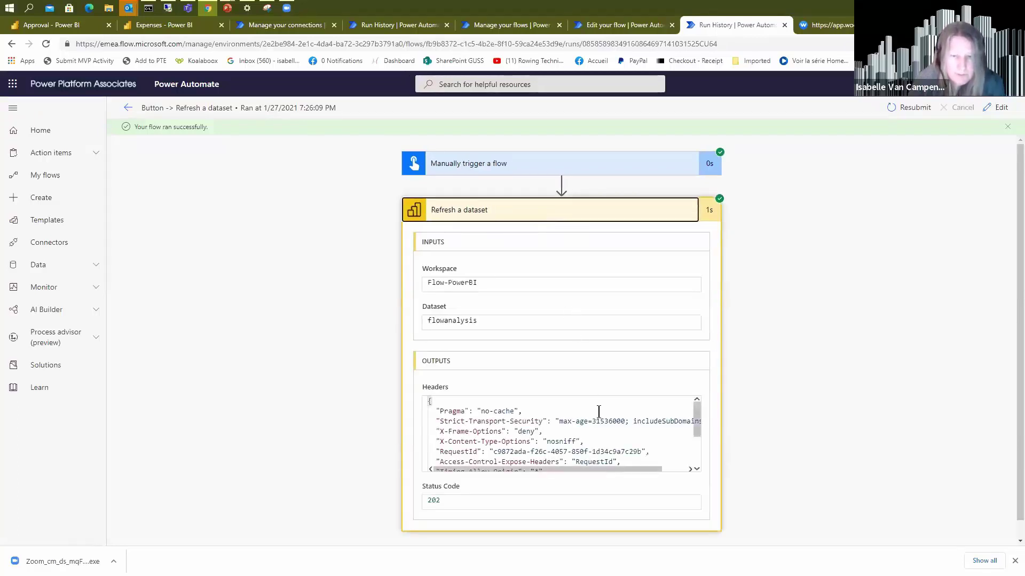
scroll(800, 363, "down", 1)
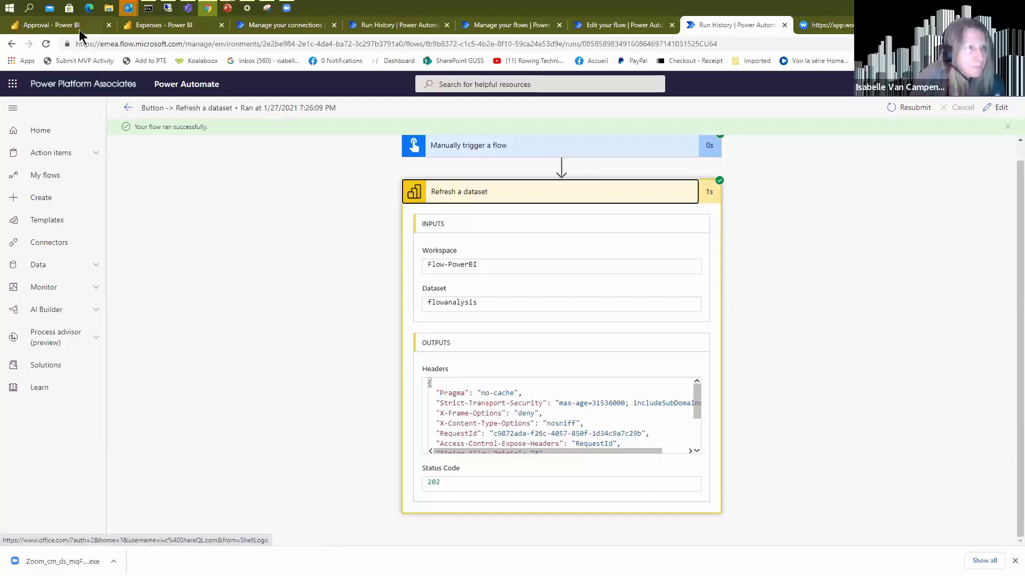
Switch to the Approval dashboard in Power BI and examine the flowanalysis approvals timeline.
left_click(45, 26)
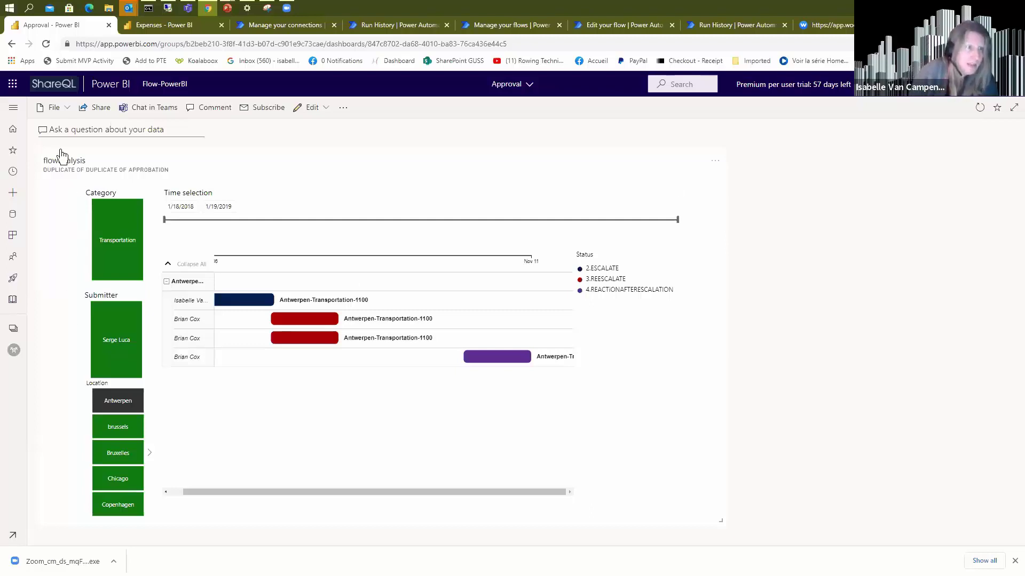
left_click(124, 236)
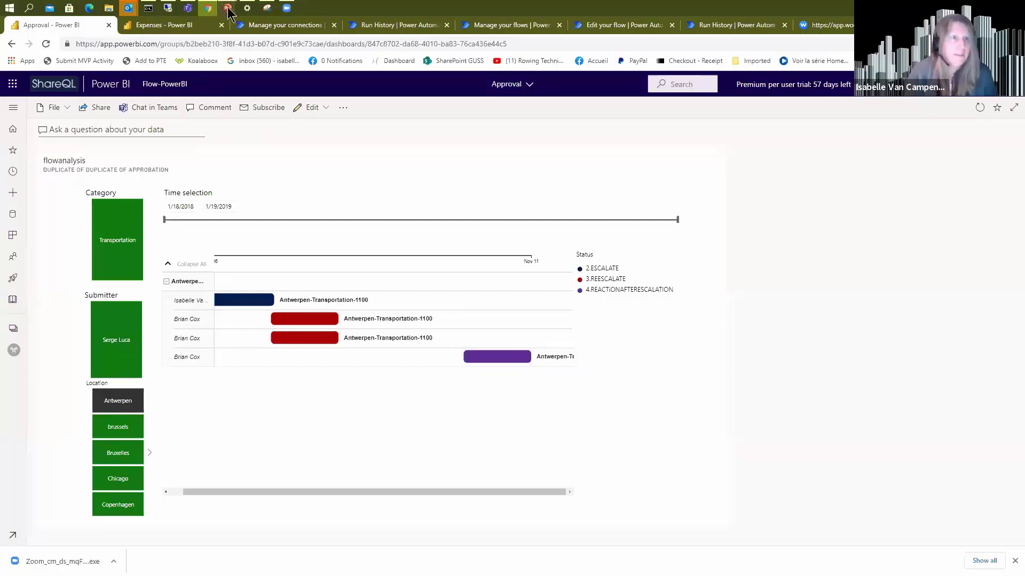
Switch to the running PowerPoint slide show and advance to the "Power Automate & Power BI Subscriptions" slide.
mouse_move(228, 10)
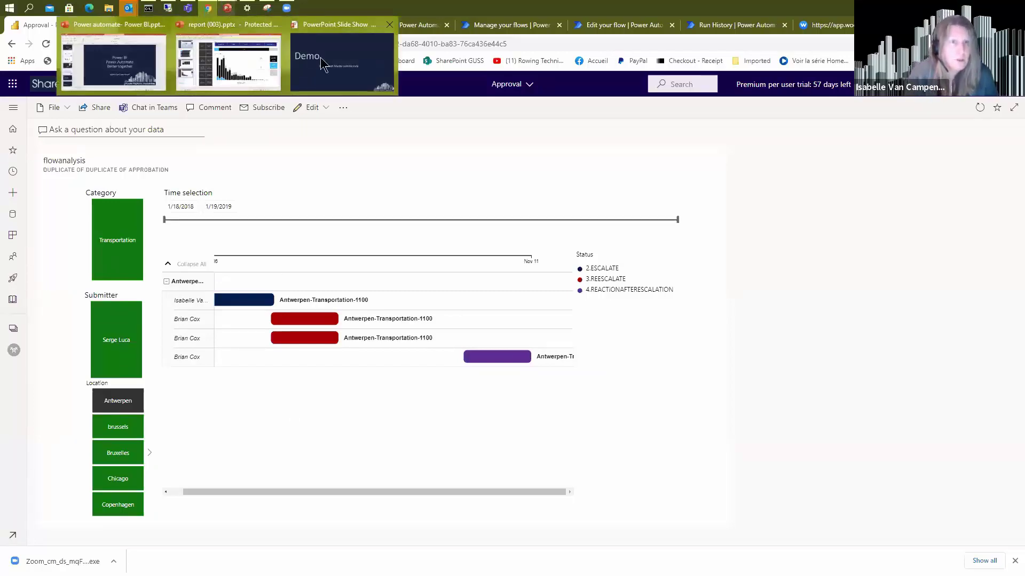
left_click(341, 61)
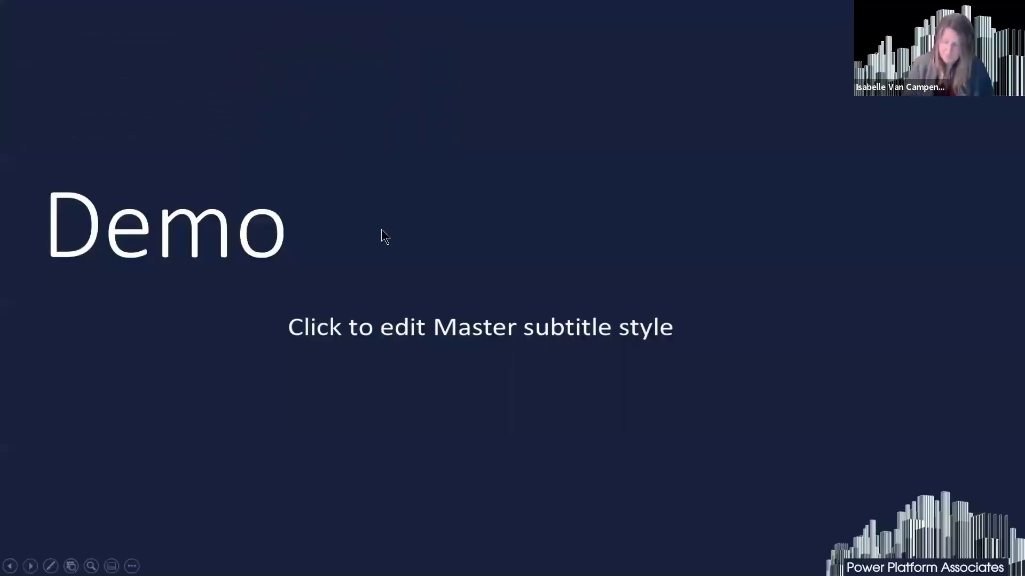
key("Right")
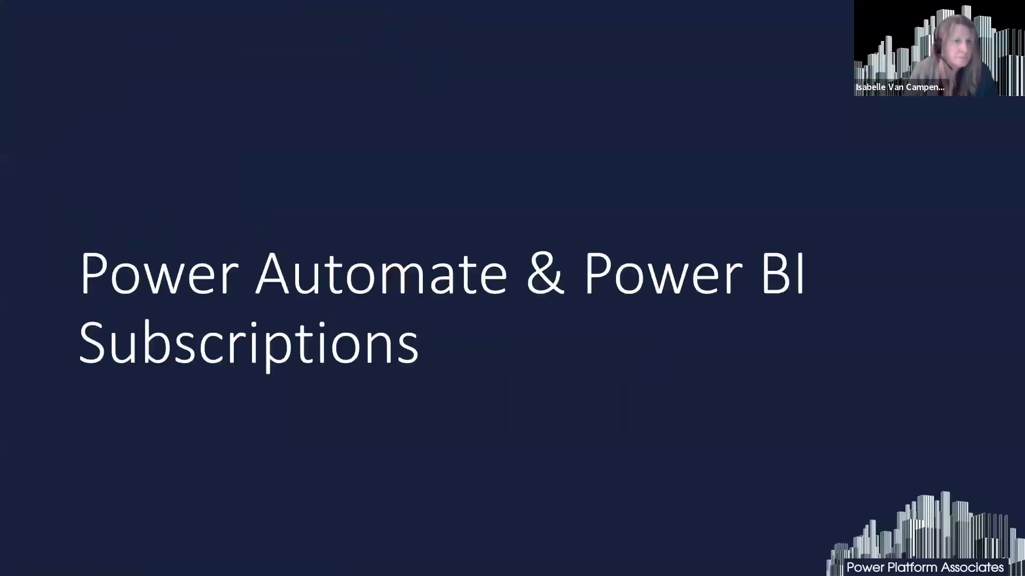
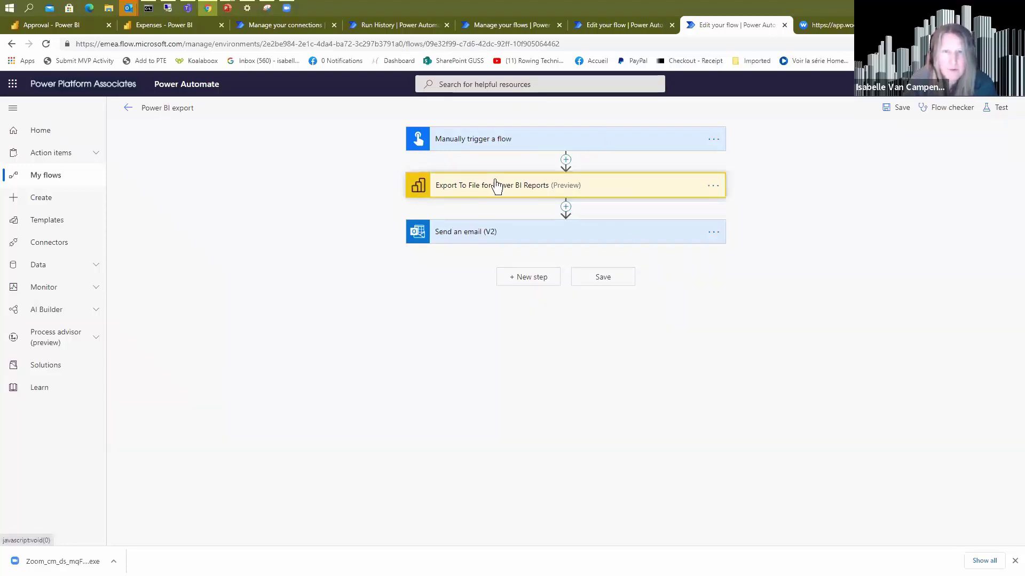
Expand the Export To File for Power BI Reports action in the Power BI export flow to view its parameters.
left_click_drag(496, 184, 505, 190)
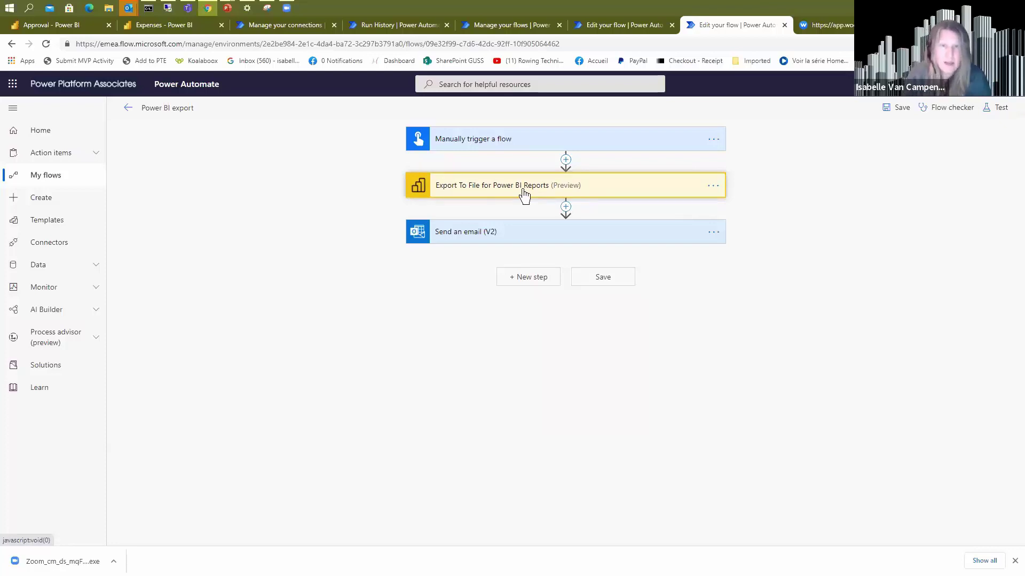
left_click(525, 196)
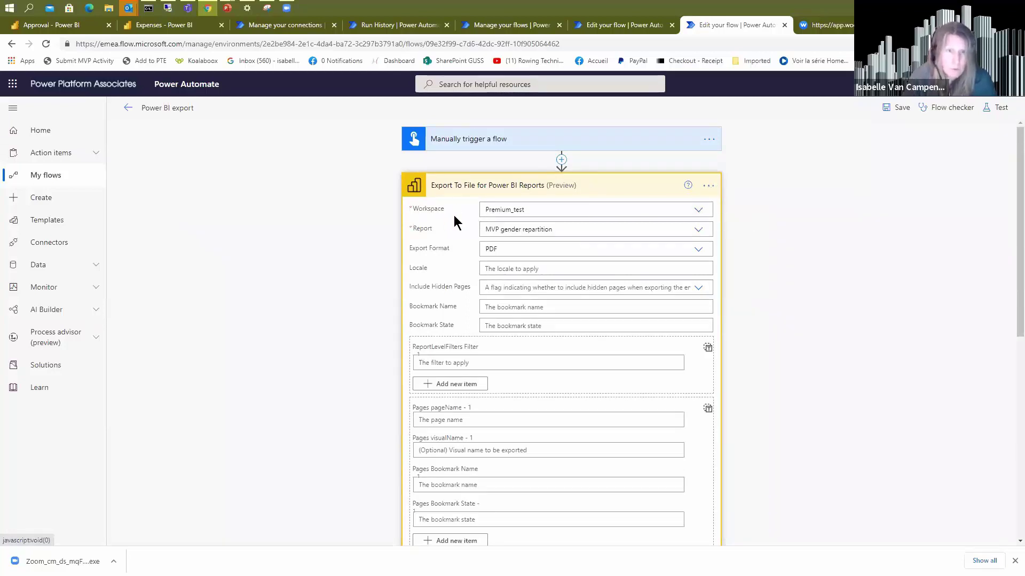
Set the export action's format to PPTX and review its remaining parameters, including filters, pages, identities and the workspace.
left_click(698, 250)
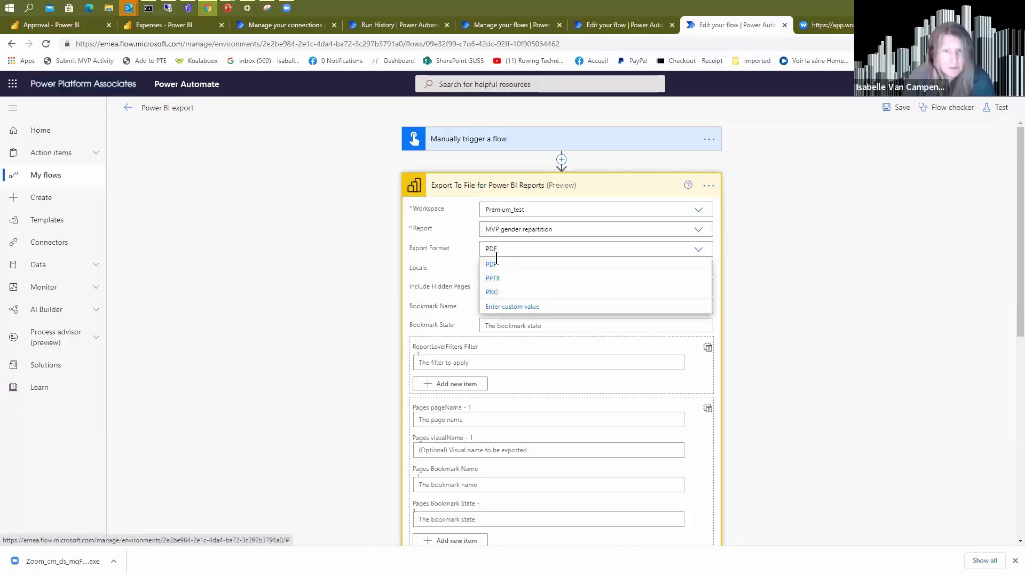
left_click(494, 278)
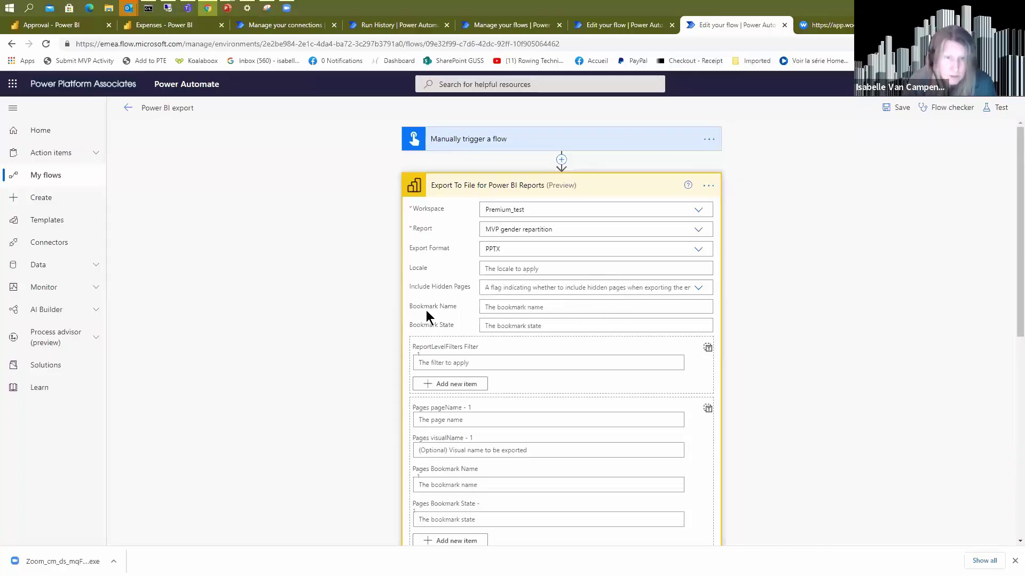
scroll(608, 327, "down", 2)
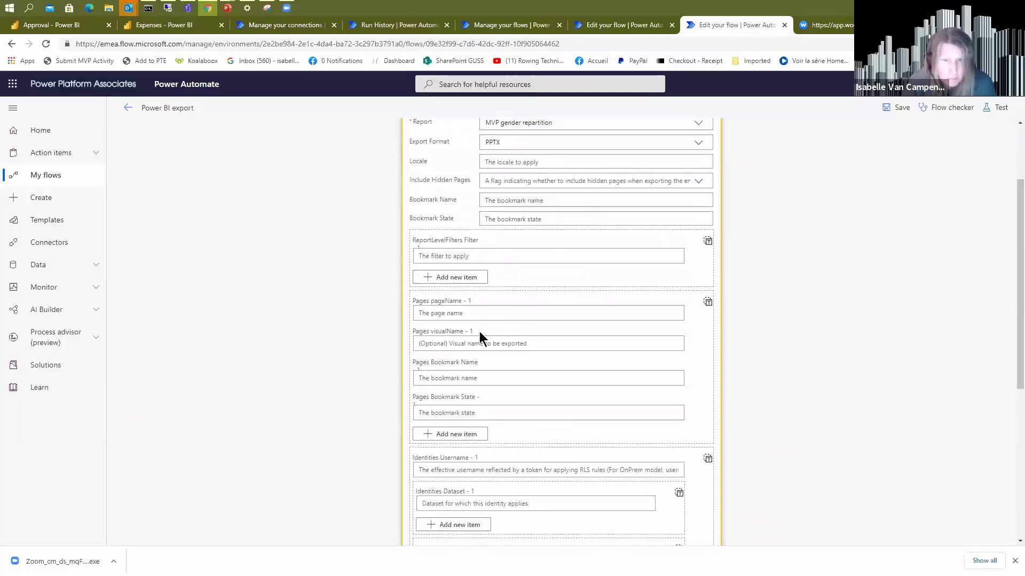
scroll(545, 302, "down", 2)
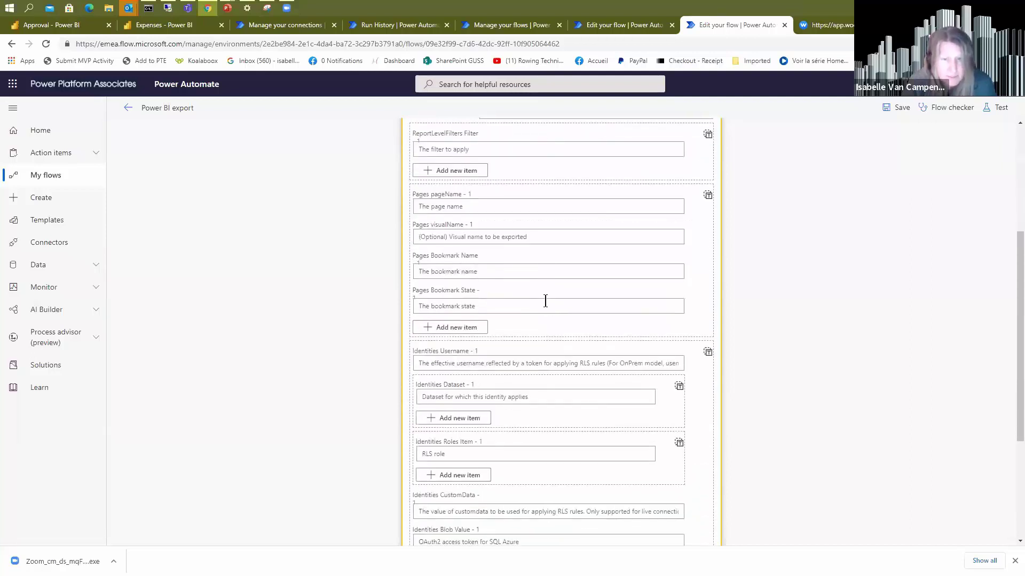
scroll(545, 301, "down", 2)
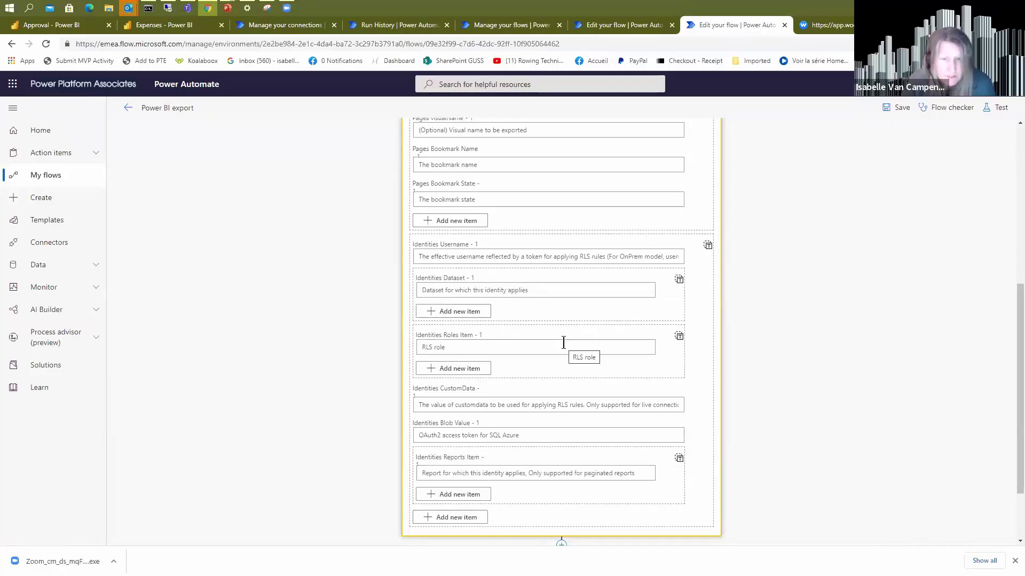
scroll(563, 343, "up", 6)
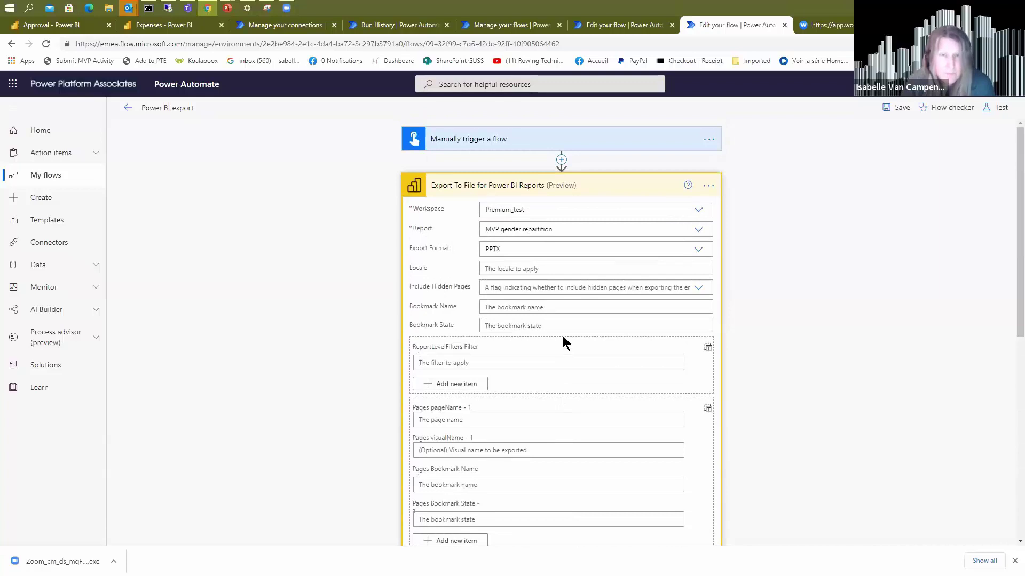
left_click(554, 209)
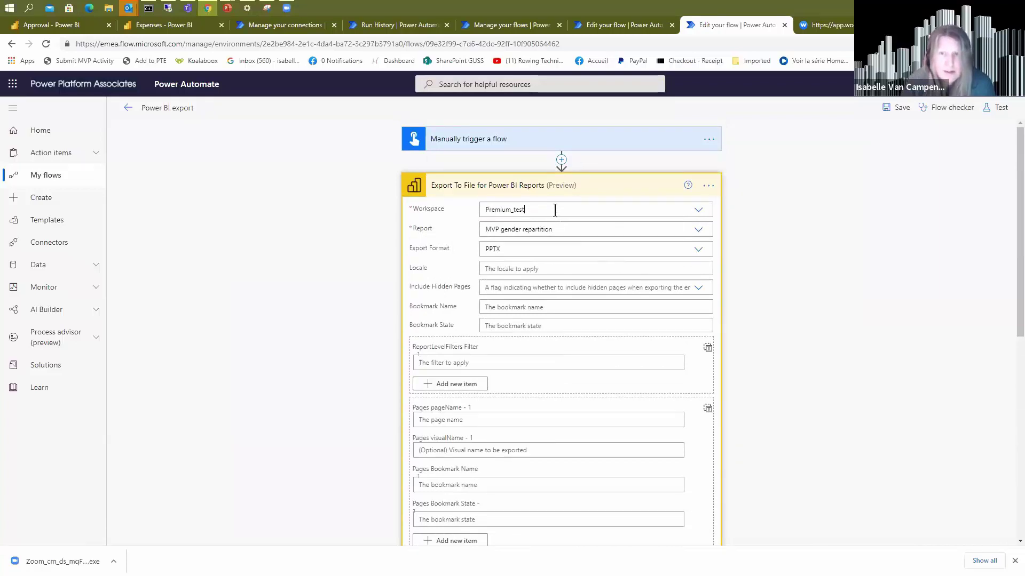
left_click(469, 207)
Expand the Send an email (V2) action and examine the dynamic content available for its recipient.
scroll(468, 201, "down", 6)
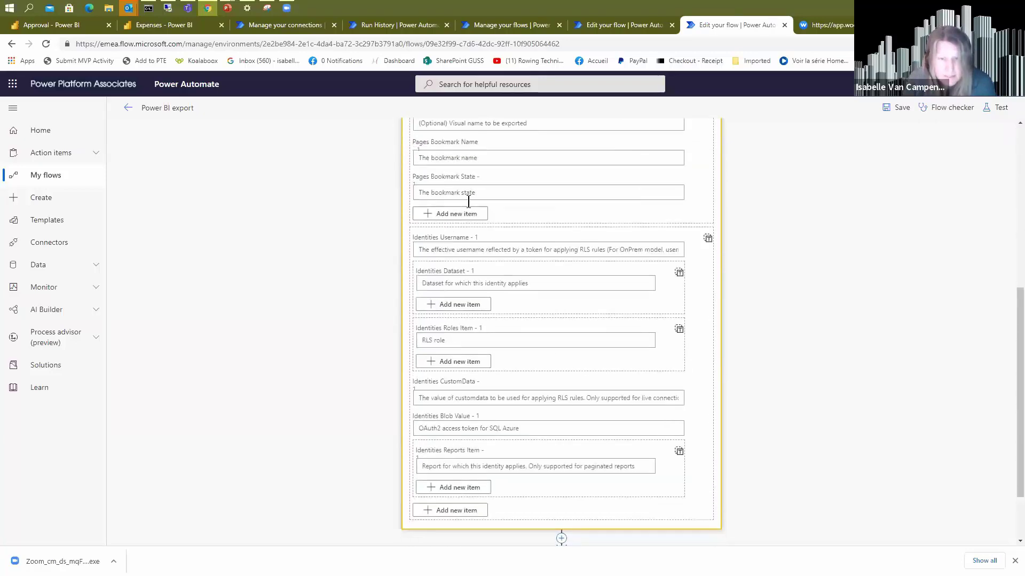
scroll(469, 200, "down", 2)
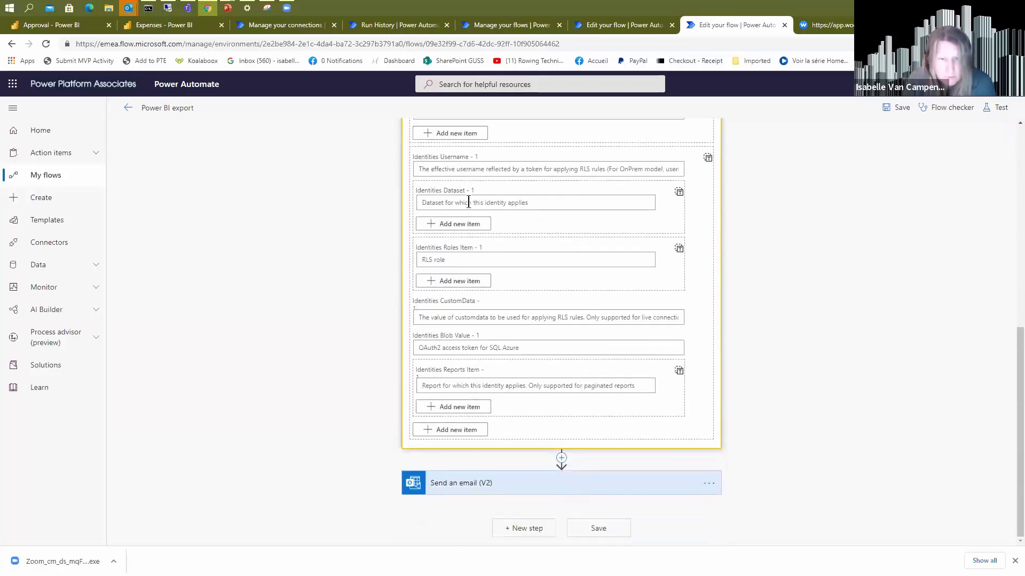
left_click(573, 483)
scroll(792, 366, "down", 2)
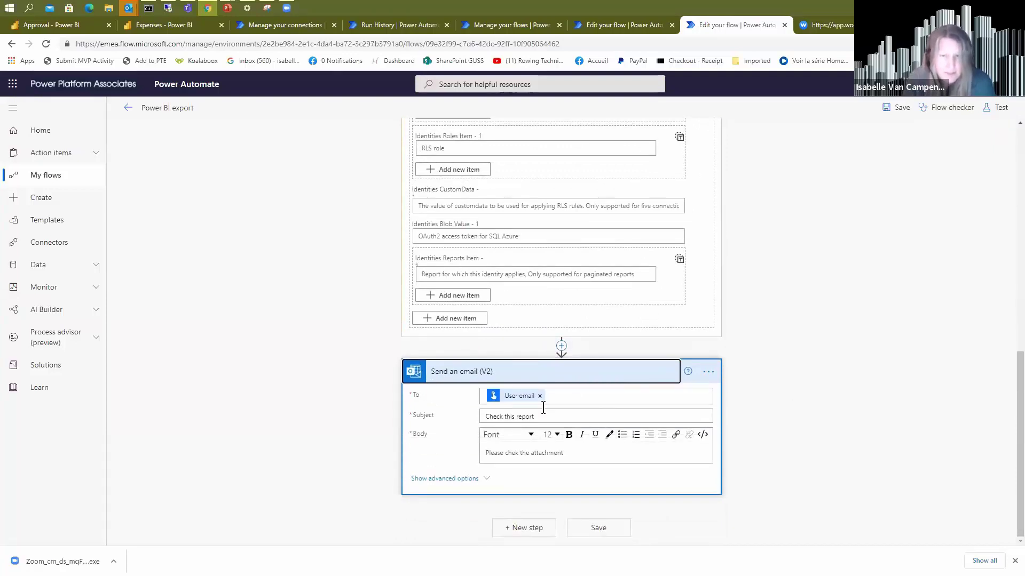
left_click(572, 396)
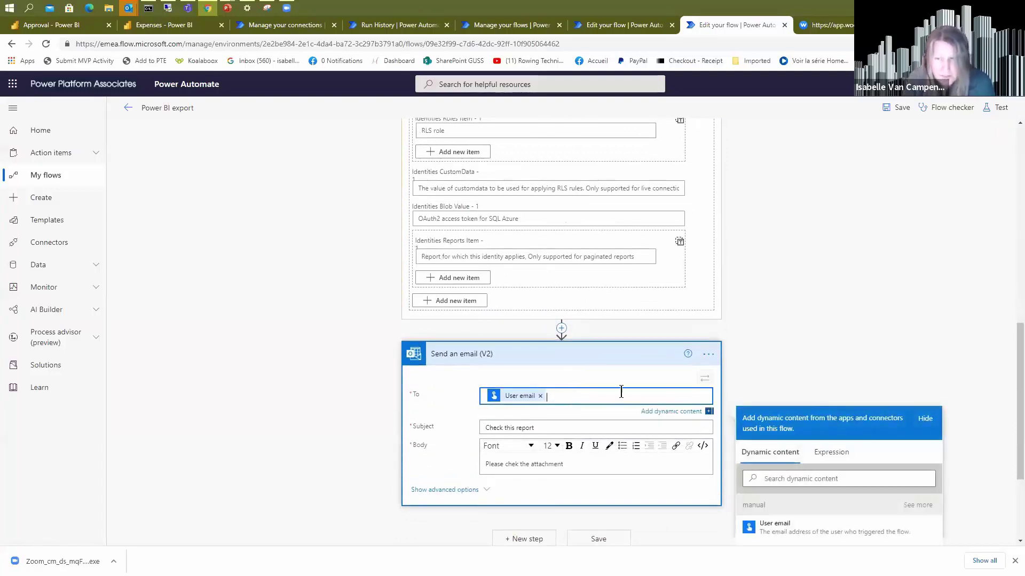
scroll(1002, 337, "down", 3)
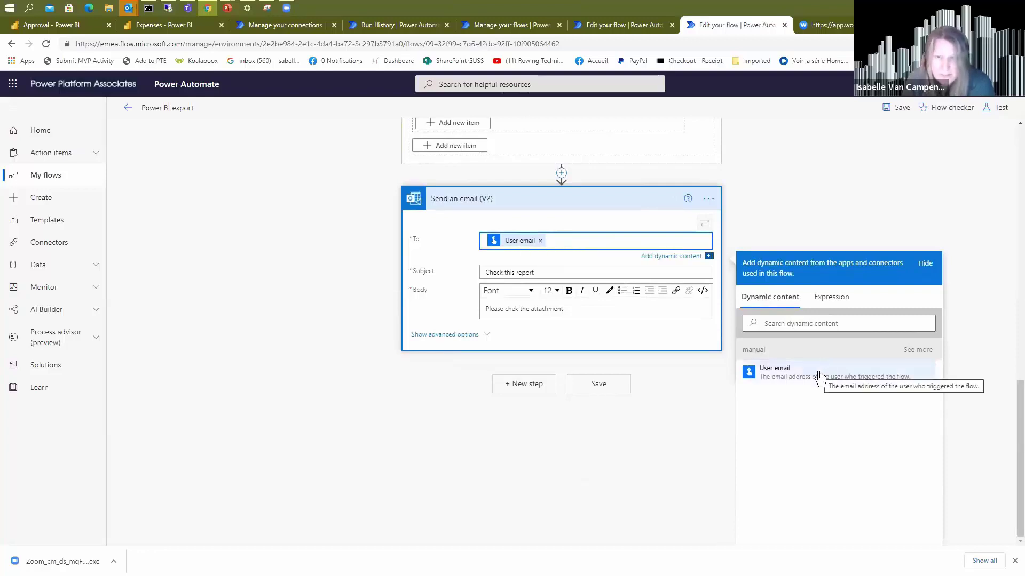
Show the advanced options of Send an email (V2) and examine the dynamic content available for the attachment content.
left_click(444, 335)
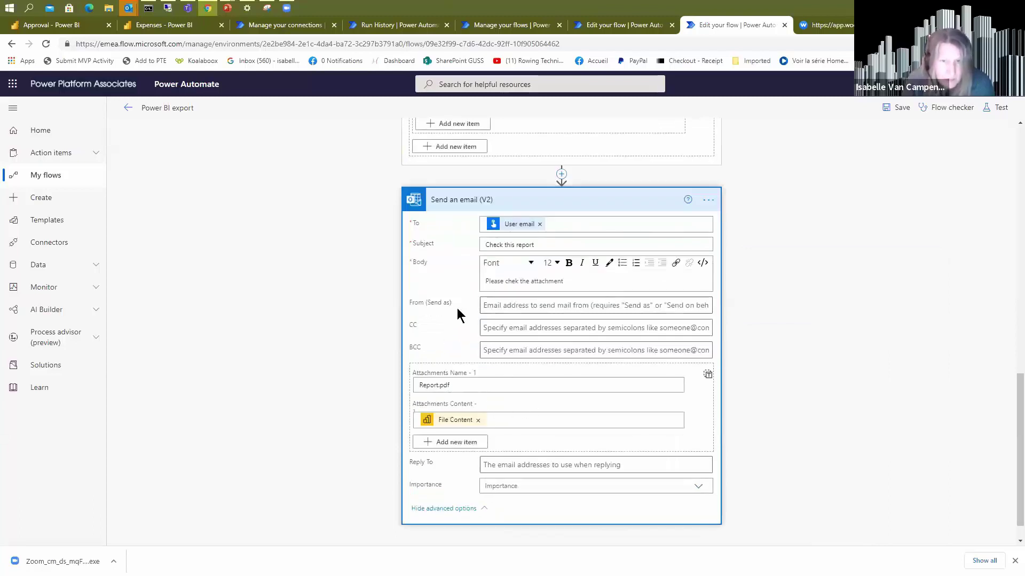
scroll(467, 334, "down", 2)
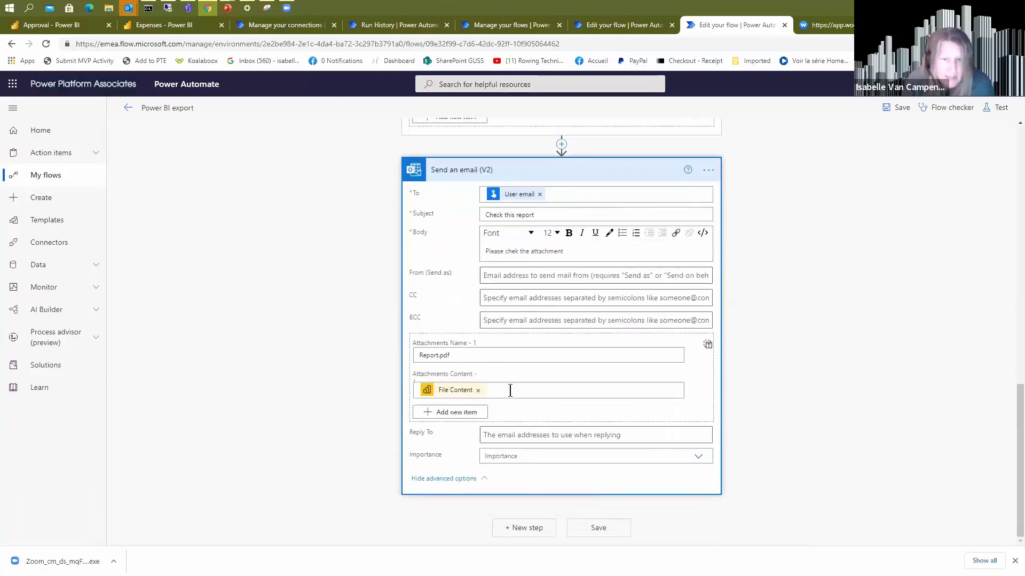
left_click(510, 389)
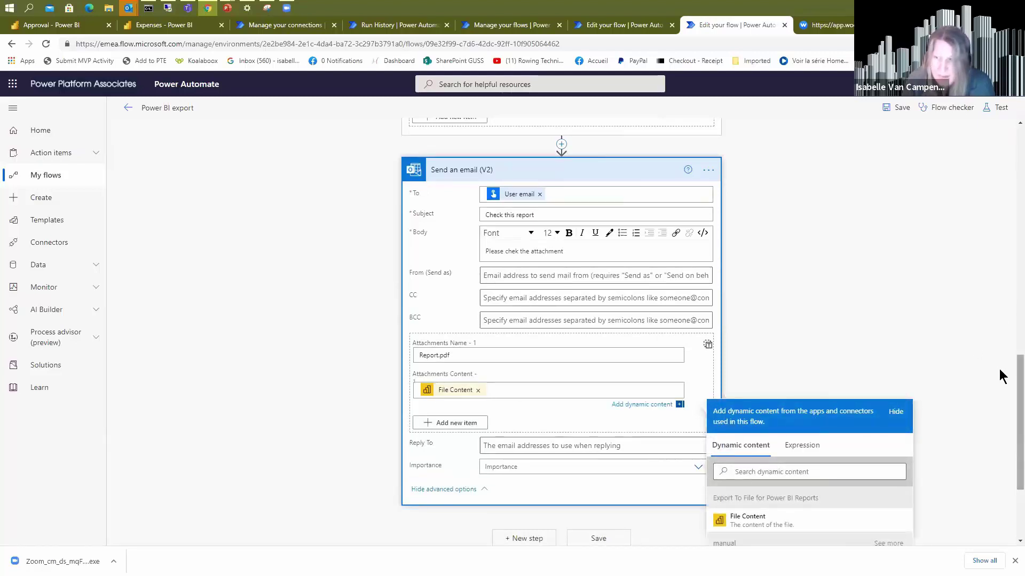
scroll(999, 367, "down", 3)
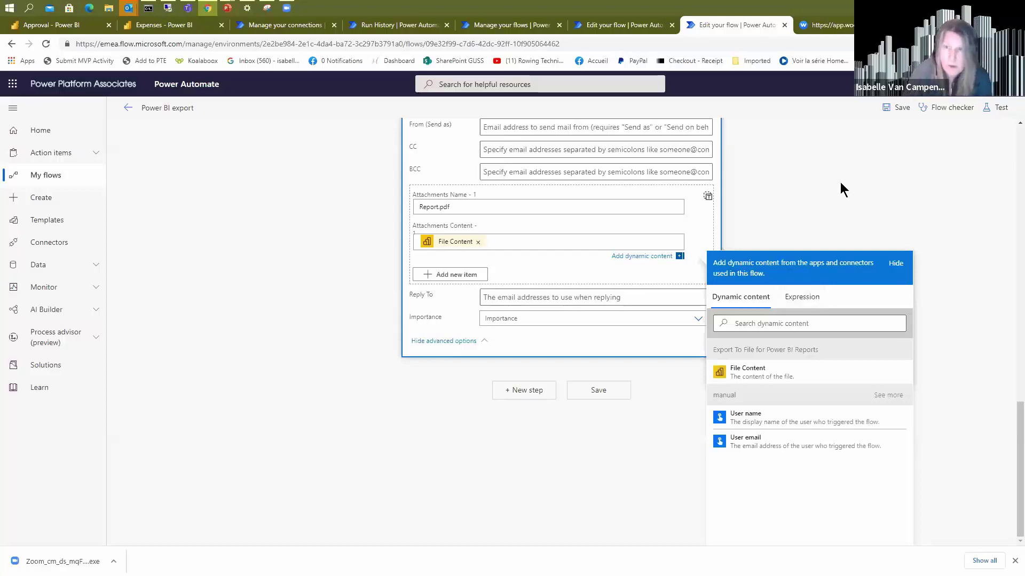
Review the Power BI export flow from the email action back up to the manual trigger, closing the dynamic content list.
scroll(838, 181, "up", 4)
scroll(838, 184, "up", 6)
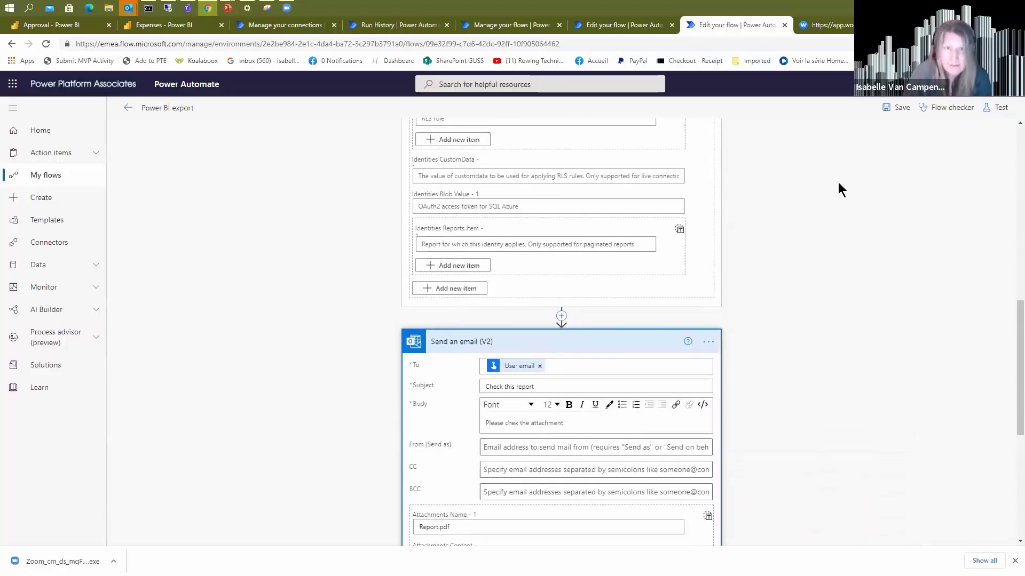
scroll(838, 182, "up", 3)
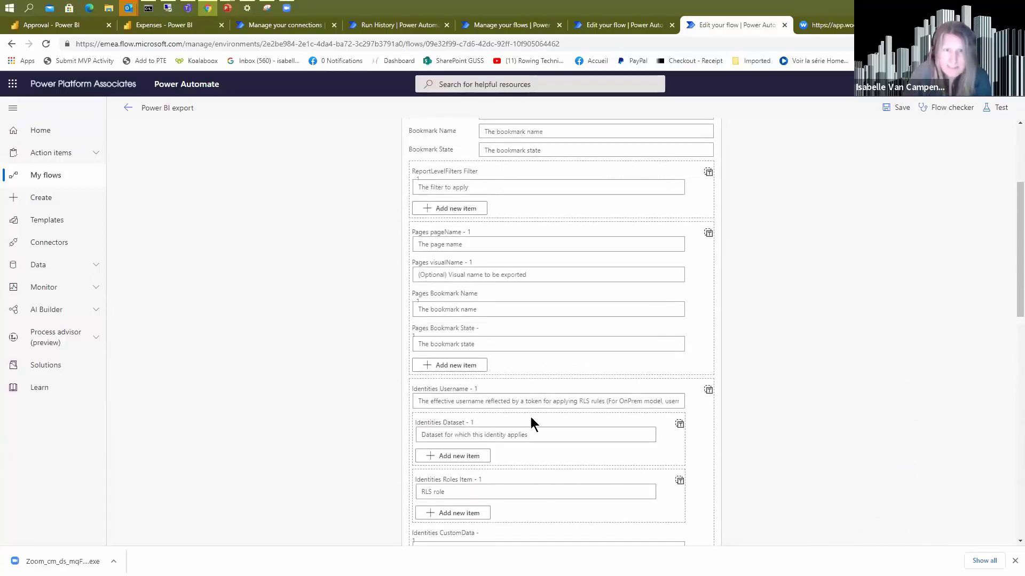
scroll(771, 364, "down", 1)
scroll(771, 365, "down", 7)
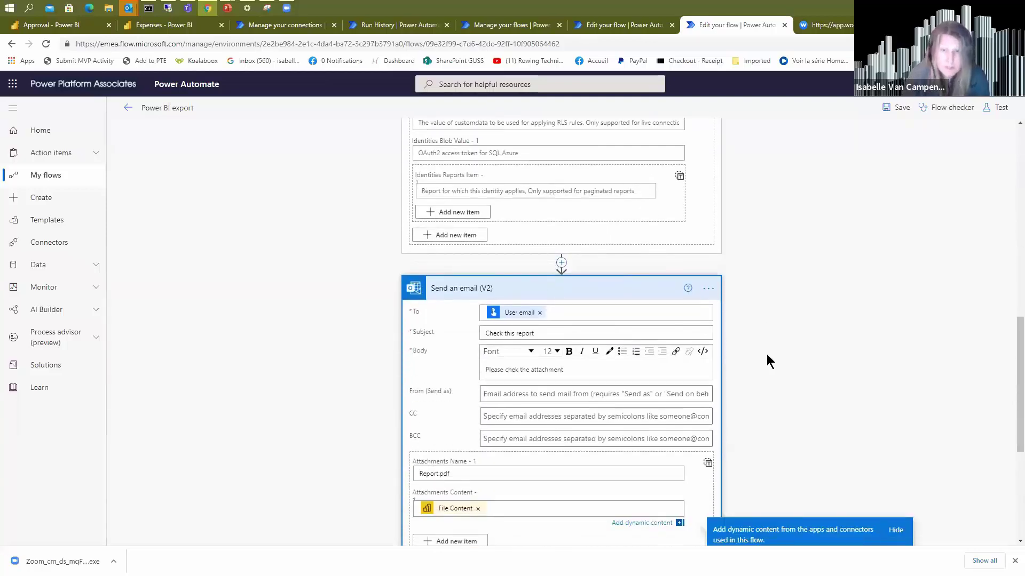
scroll(766, 354, "down", 3)
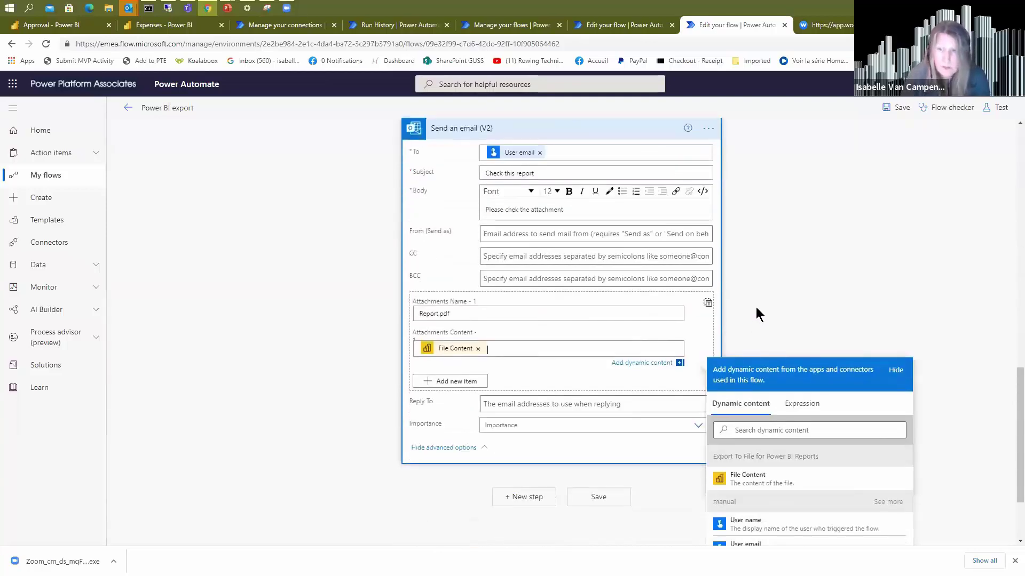
left_click(756, 307)
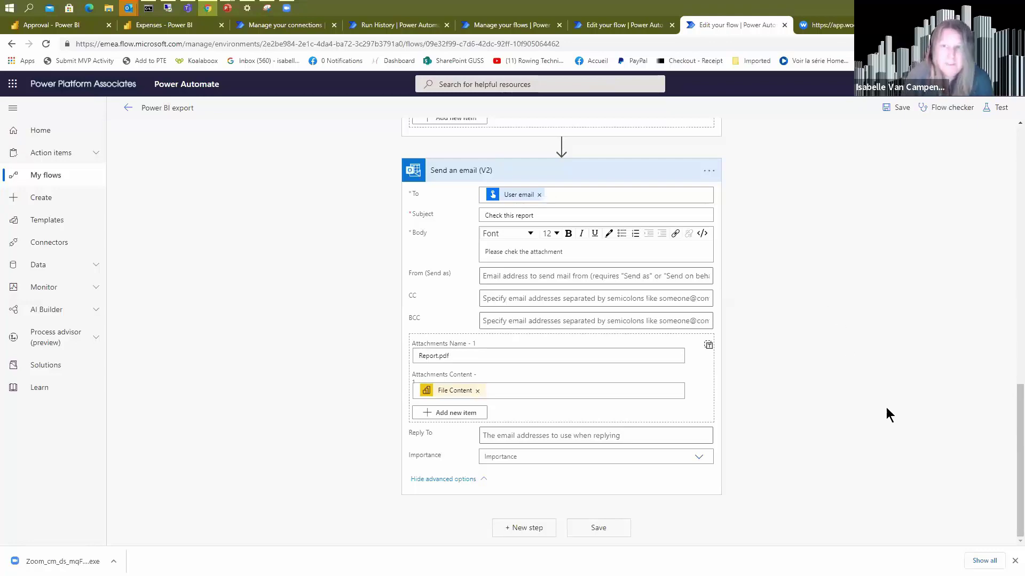
scroll(871, 345, "up", 10)
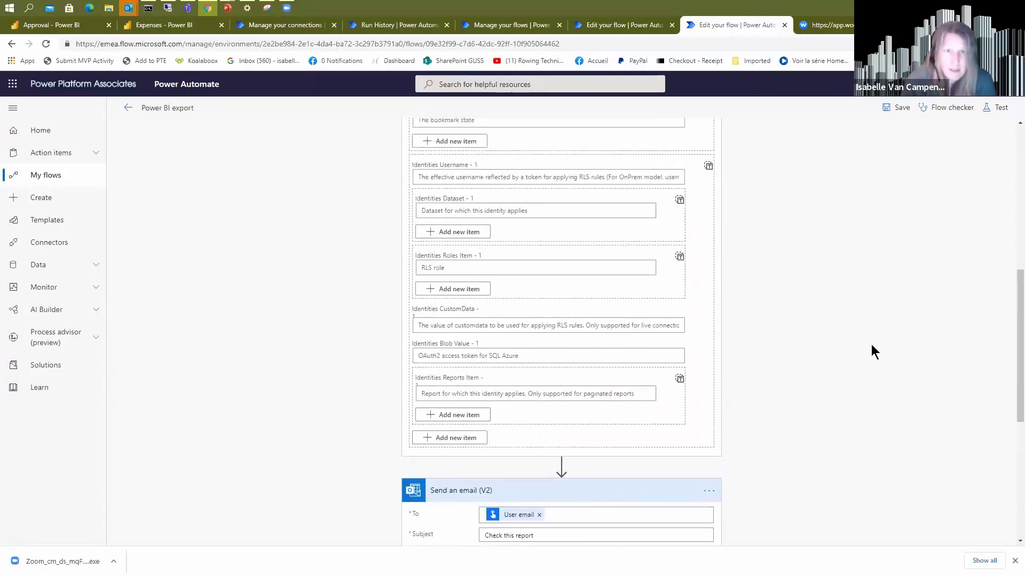
scroll(871, 345, "up", 5)
scroll(871, 344, "up", 2)
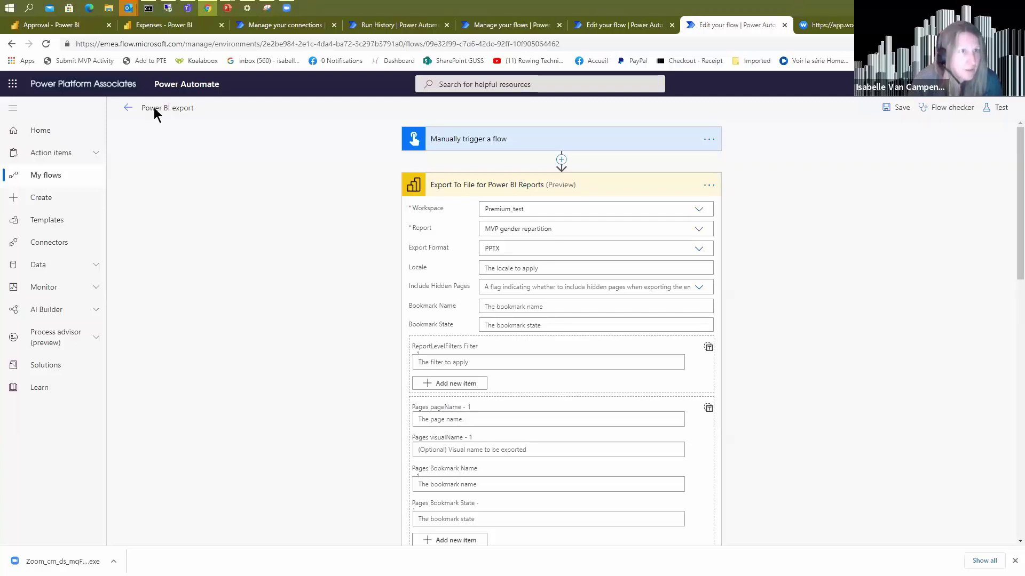
Switch to the "report name" message in Outlook and open its report.pptx attachment.
mouse_move(129, 9)
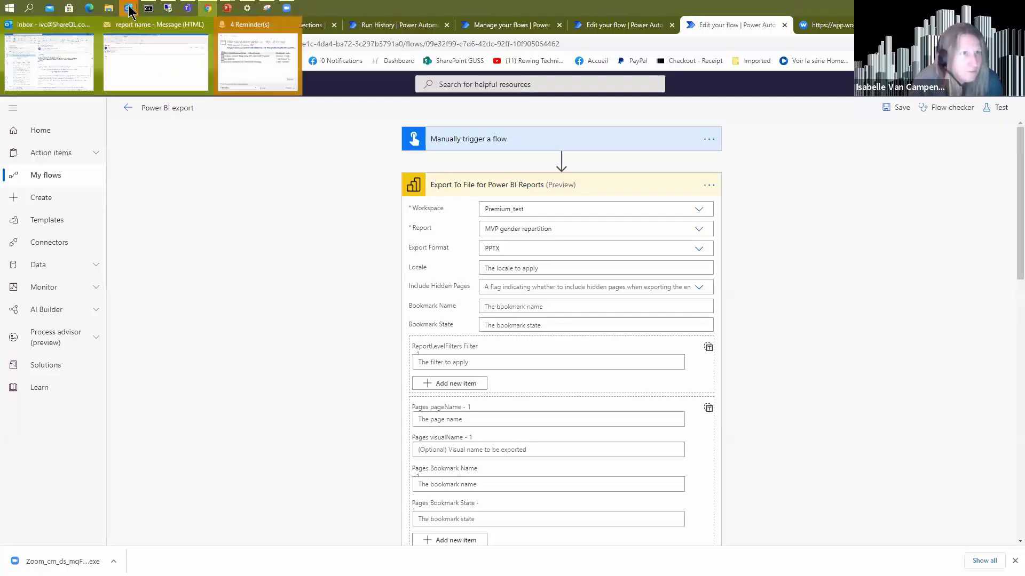
left_click(148, 77)
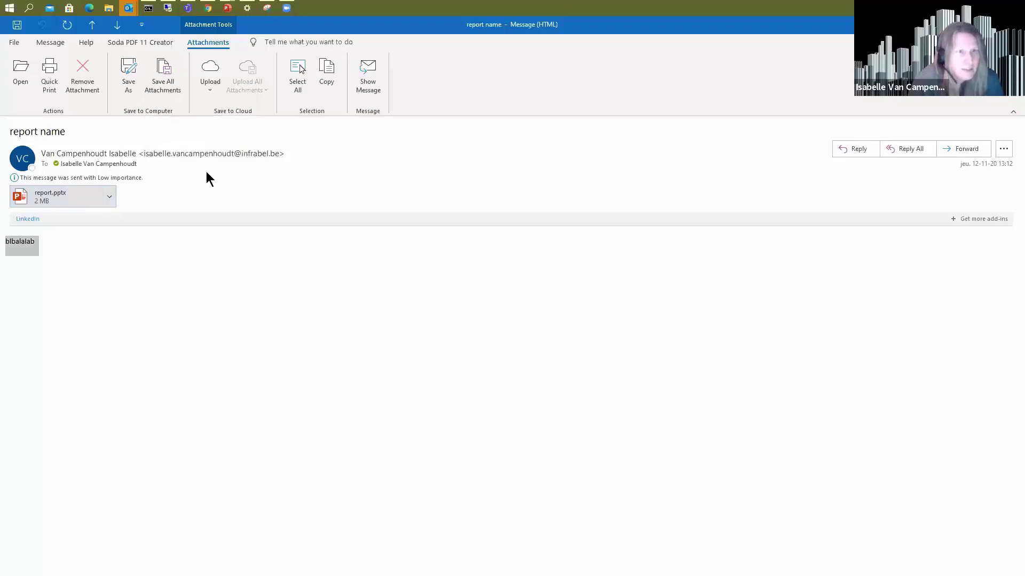
left_click(109, 198)
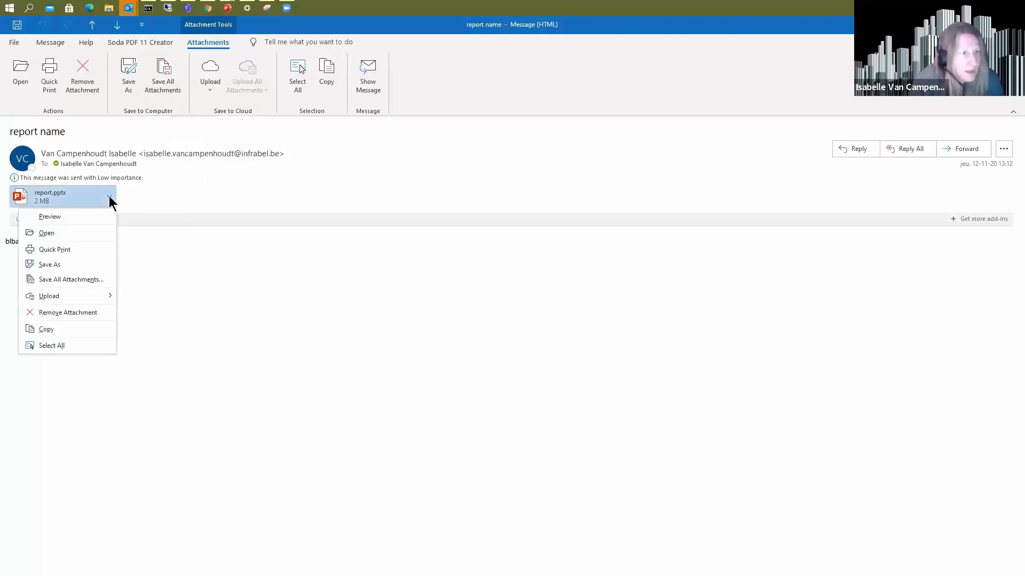
left_click(173, 250)
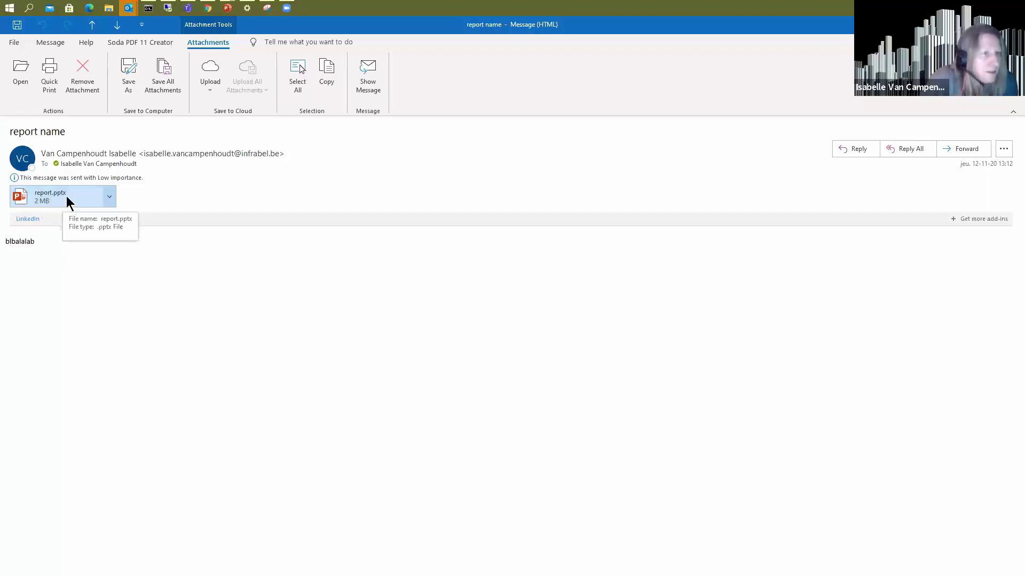
left_click(110, 197)
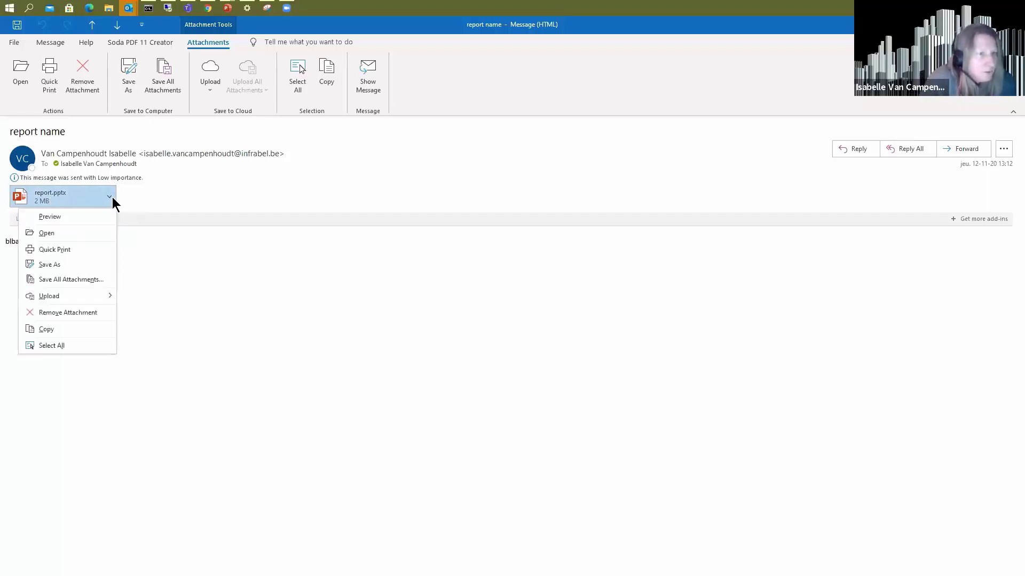
left_click(76, 235)
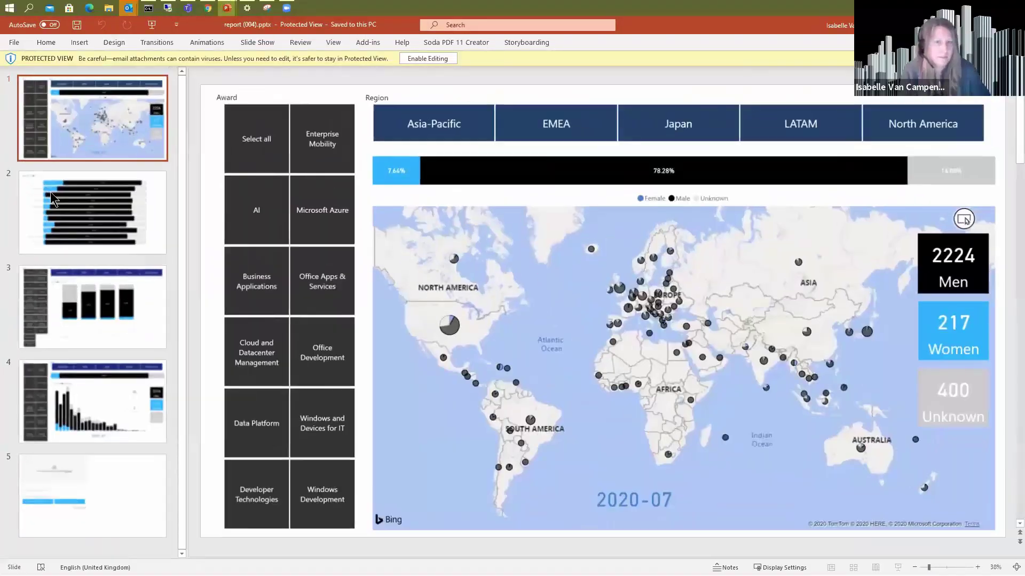
Look through all the slides of the exported report presentation and return to the first one.
left_click(75, 203)
left_click(99, 297)
left_click(101, 386)
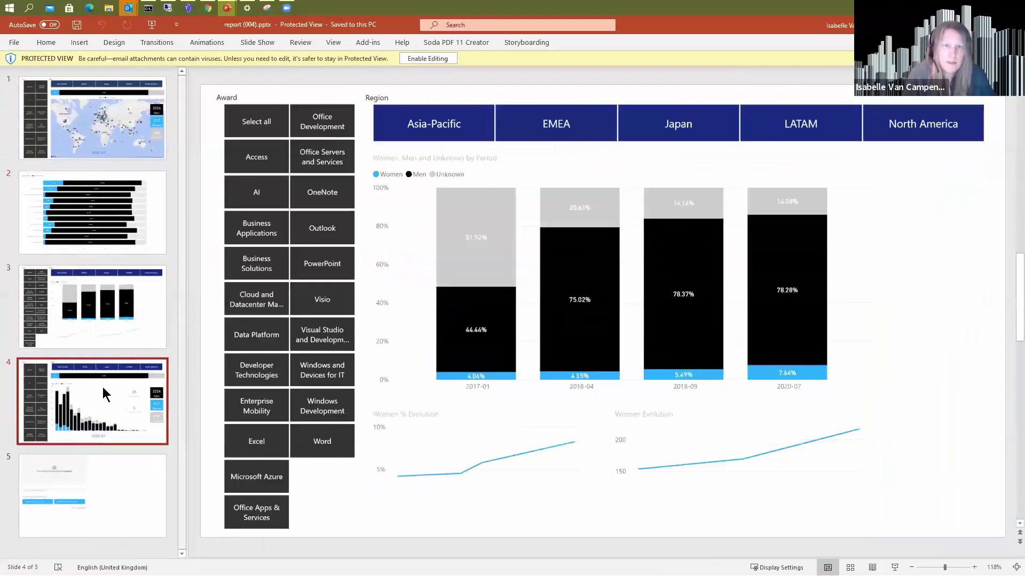
left_click(107, 464)
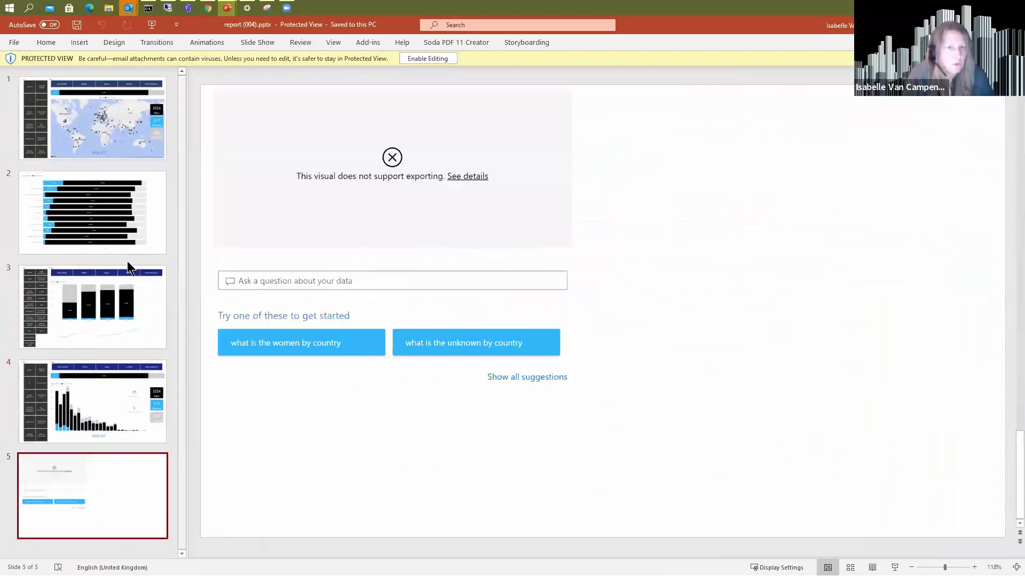
left_click(122, 145)
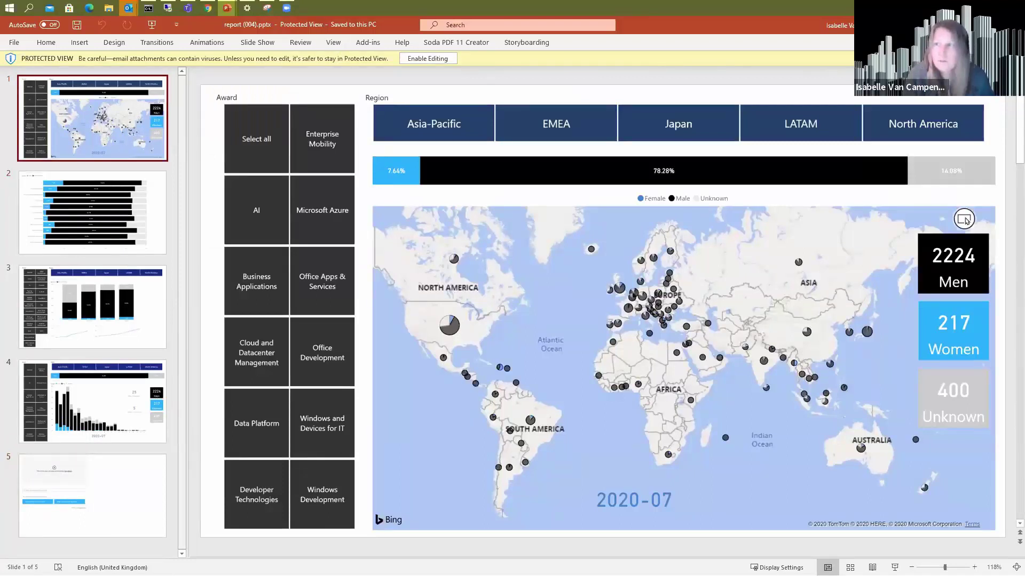
Switch back to the running PowerPoint slide show and advance to the "Power Automate & Power BI: Data alerts" slide.
key("alt+Tab")
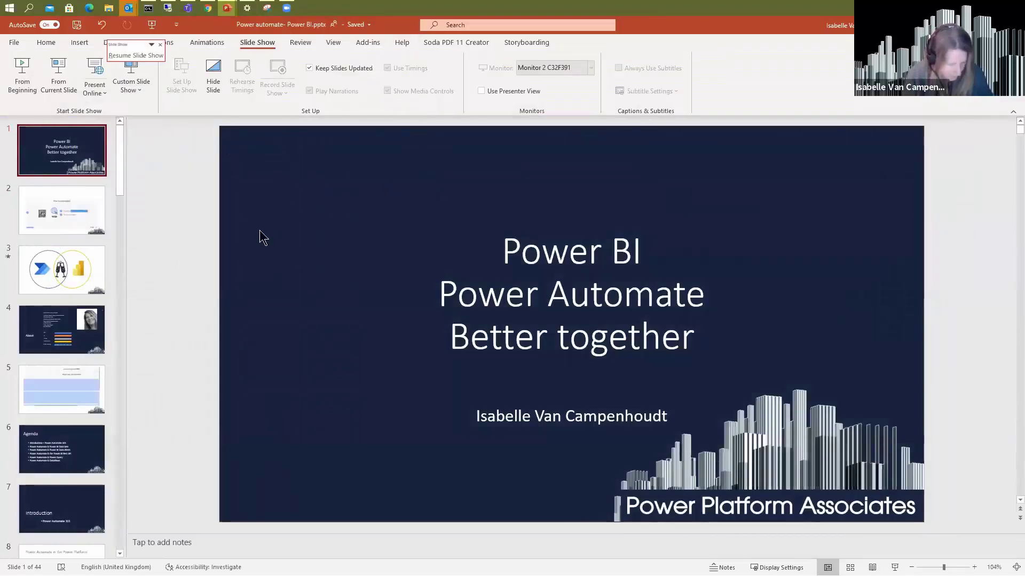
key("alt+Tab")
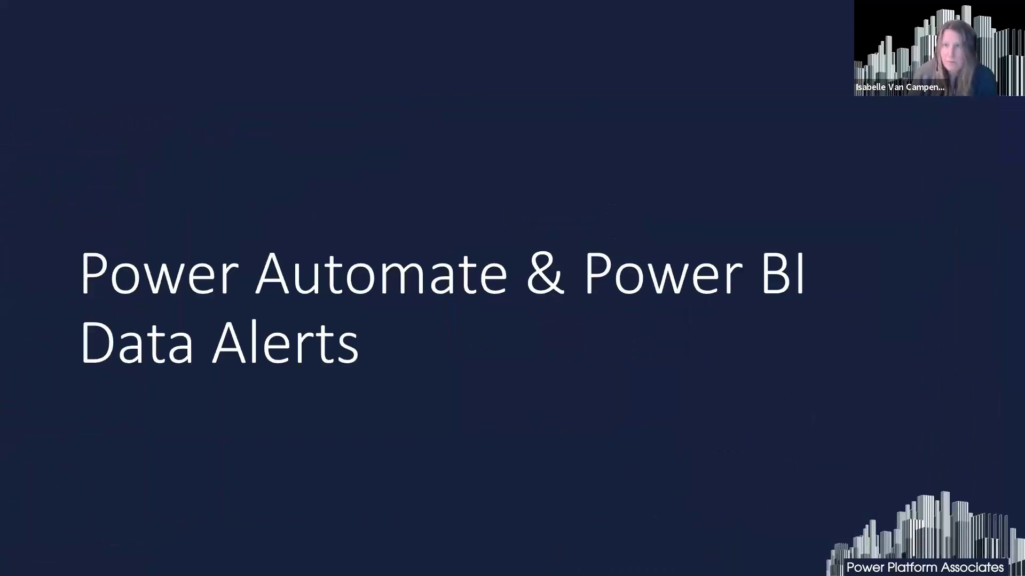
key("Right")
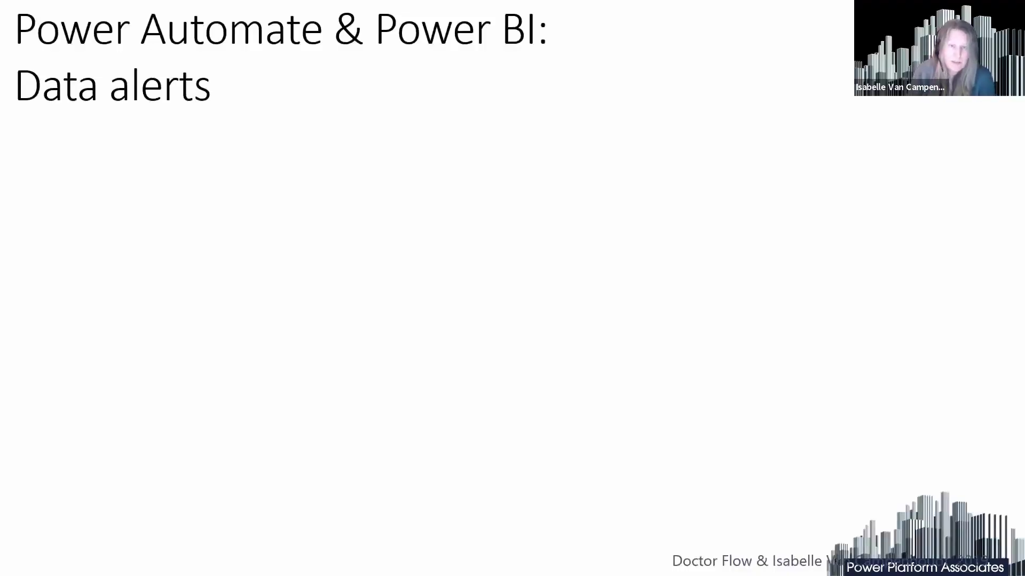
Advance the slide show through the data alerts diagram to the "Demo" slide.
key("Right")
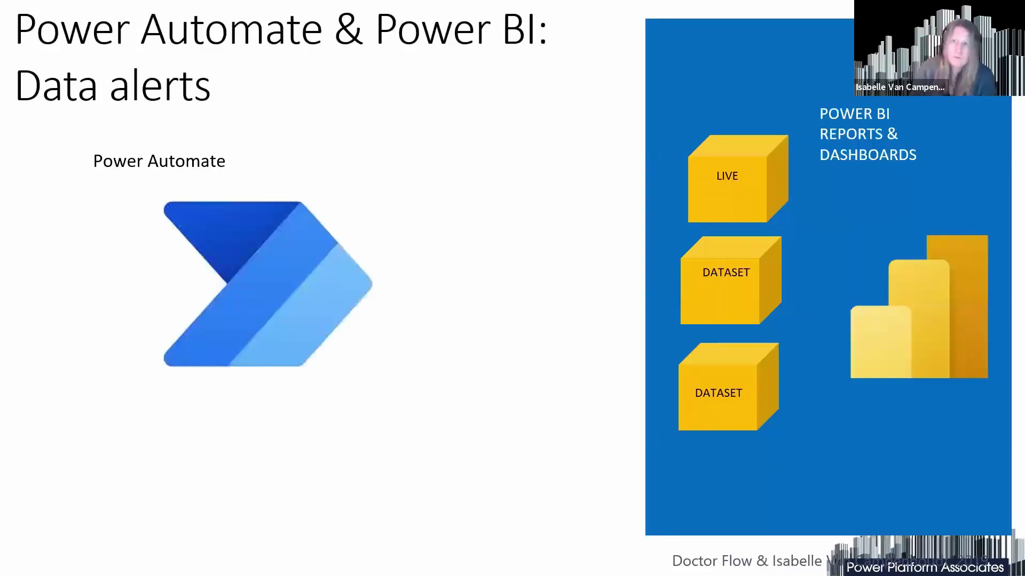
key("Right")
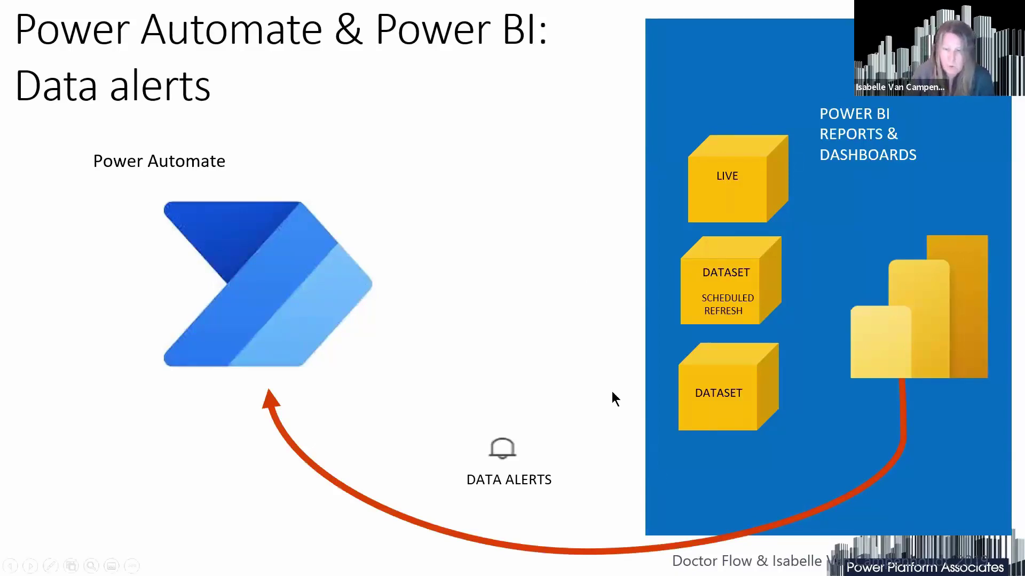
key("Right")
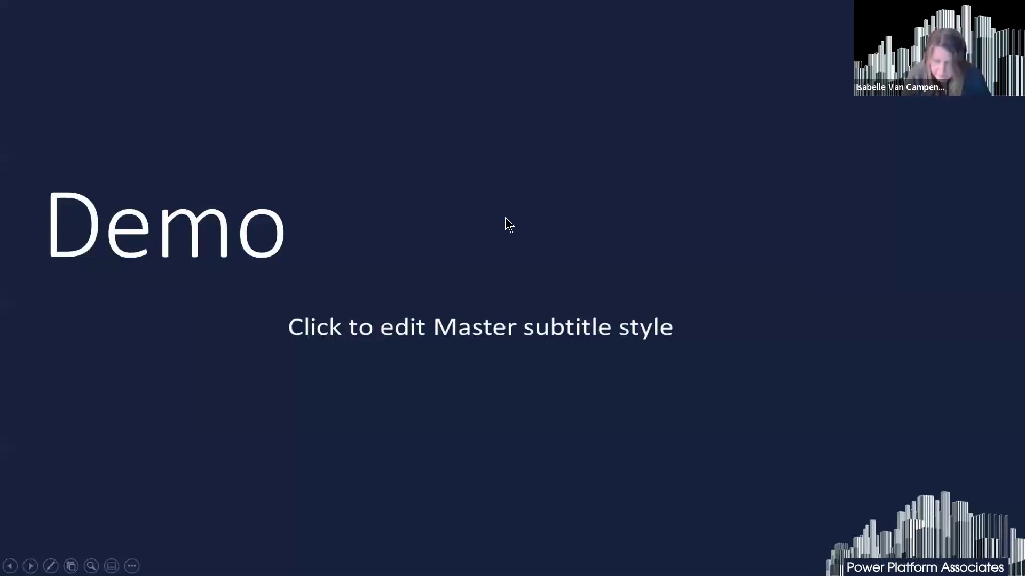
Switch to the Expenses dashboard in Power BI and review the "Alert for Amount" rule among the Total Expenses tile's alerts.
key("alt+Tab")
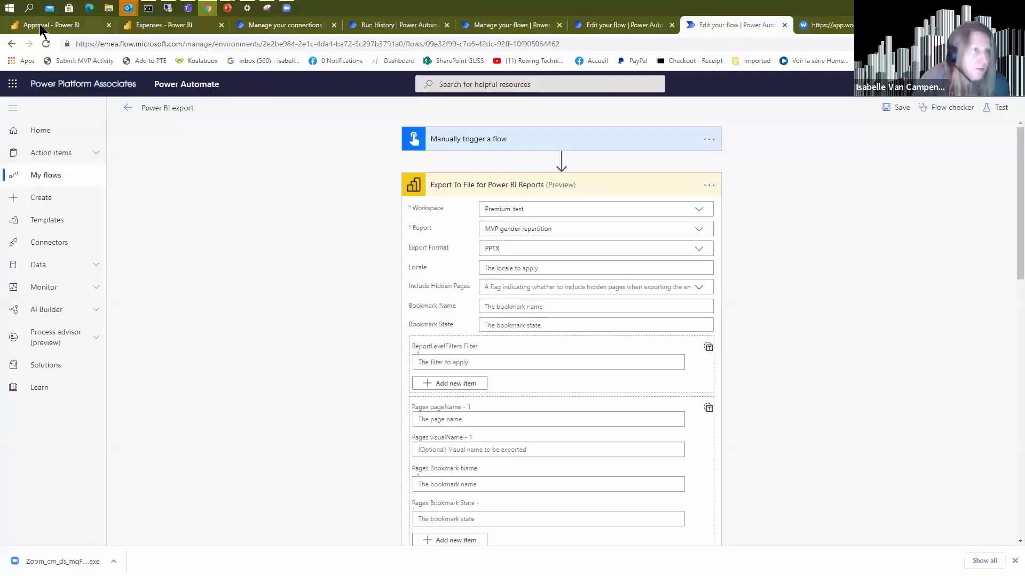
left_click(156, 25)
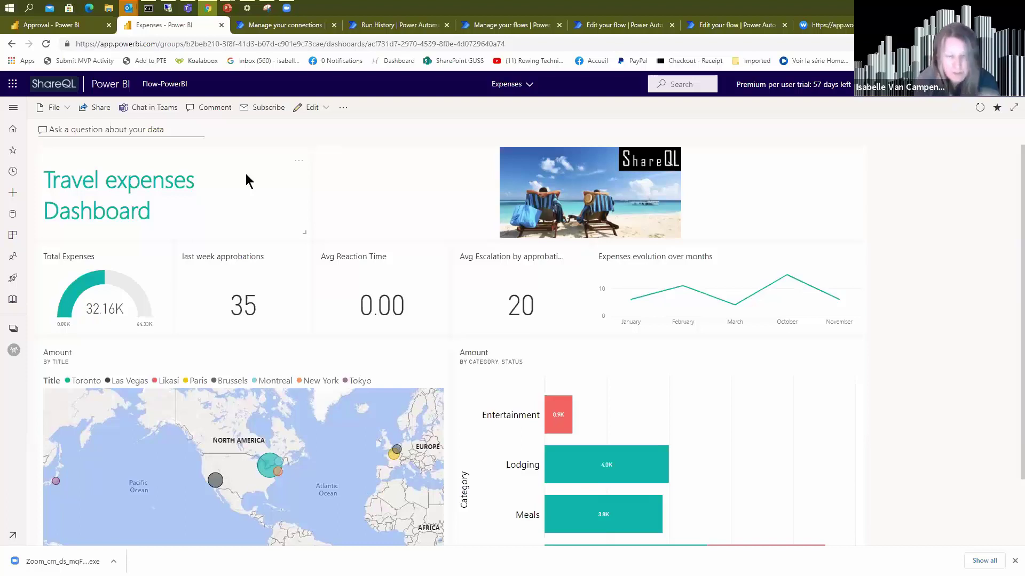
left_click(159, 261)
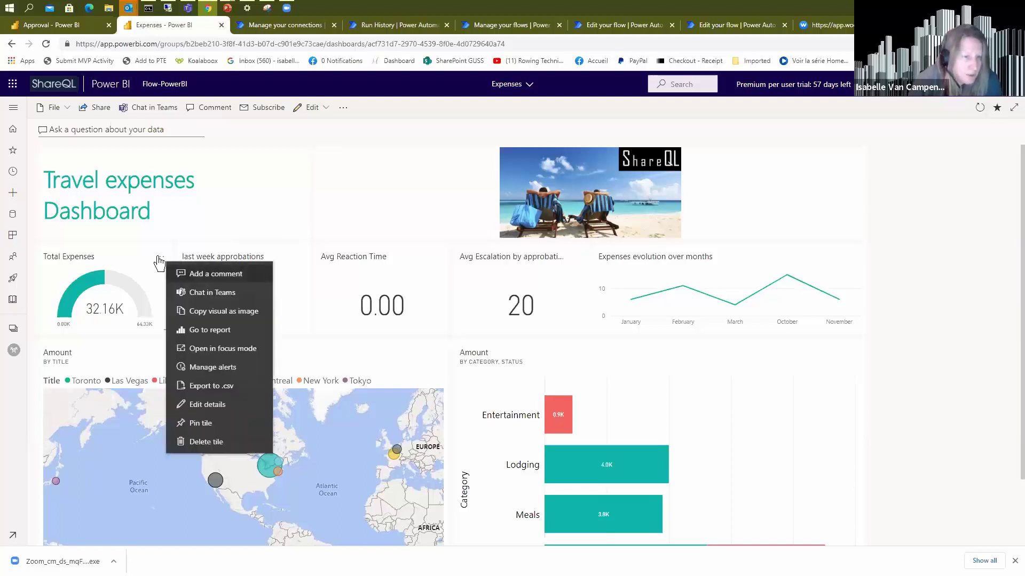
left_click(197, 368)
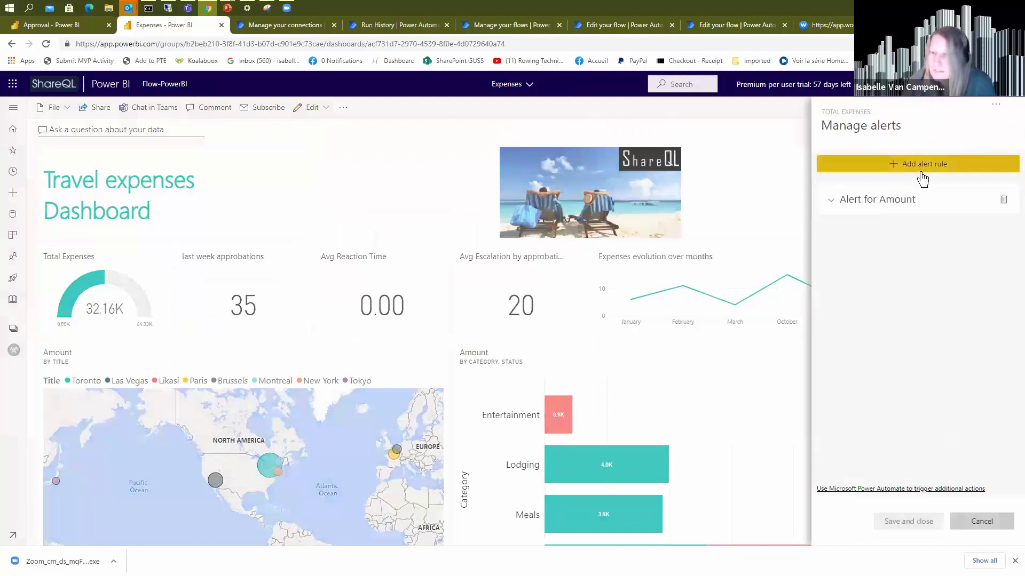
left_click(835, 207)
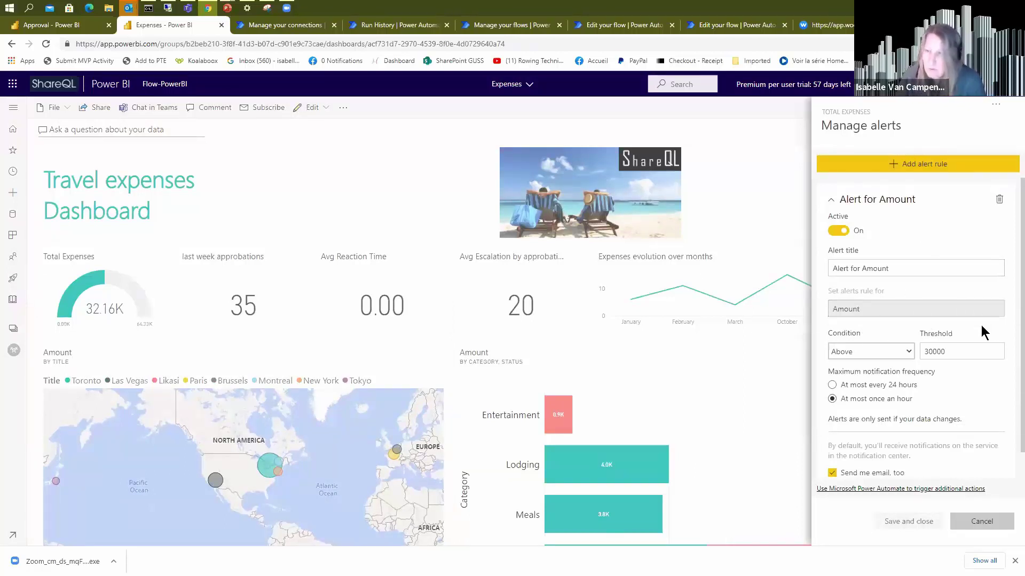
scroll(979, 320, "down", 1)
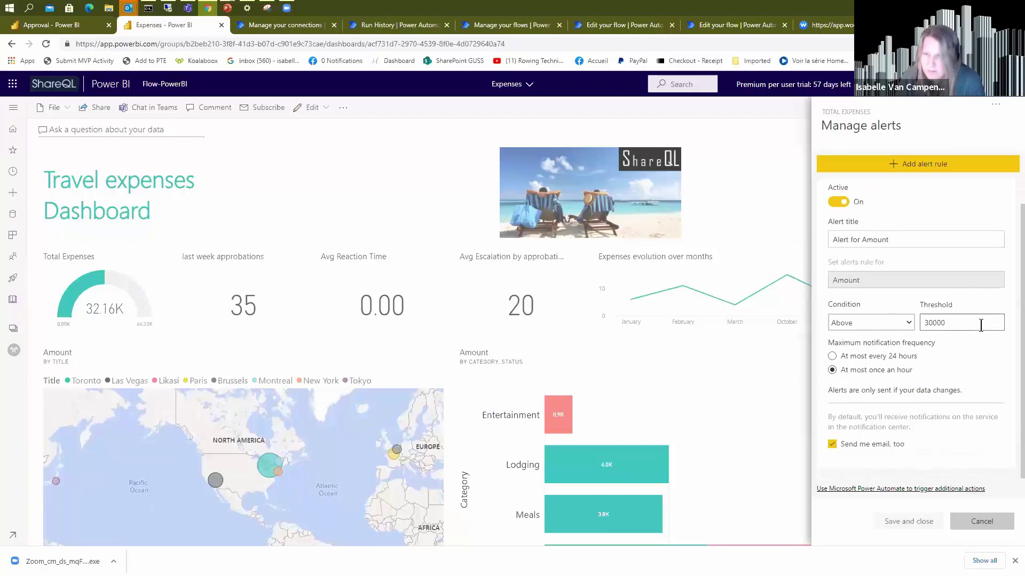
scroll(980, 325, "up", 1)
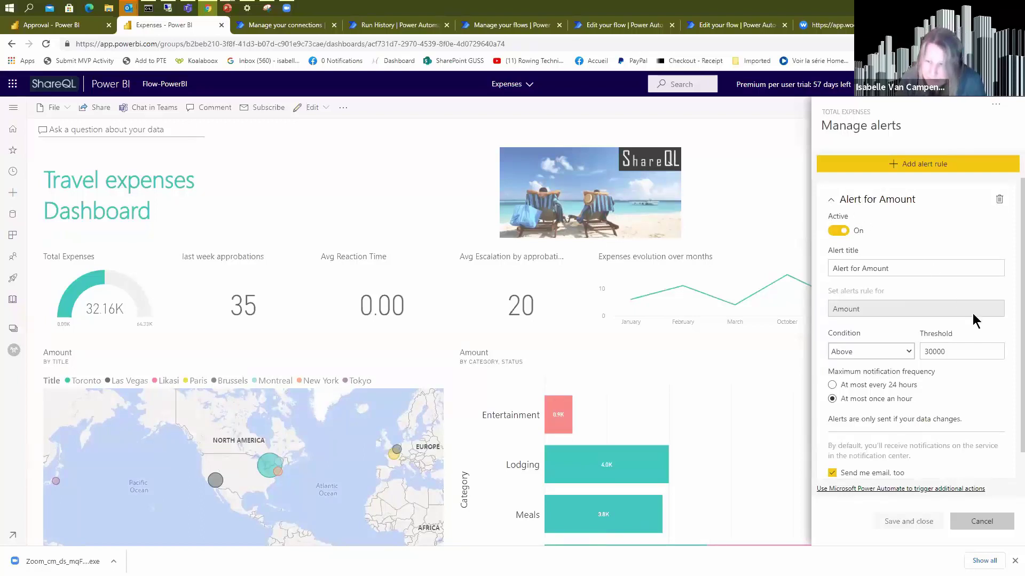
Create a flow from the alert's "Trigger a flow with a Power BI data-driven alert" template and browse the actions available for a new step.
left_click(837, 489)
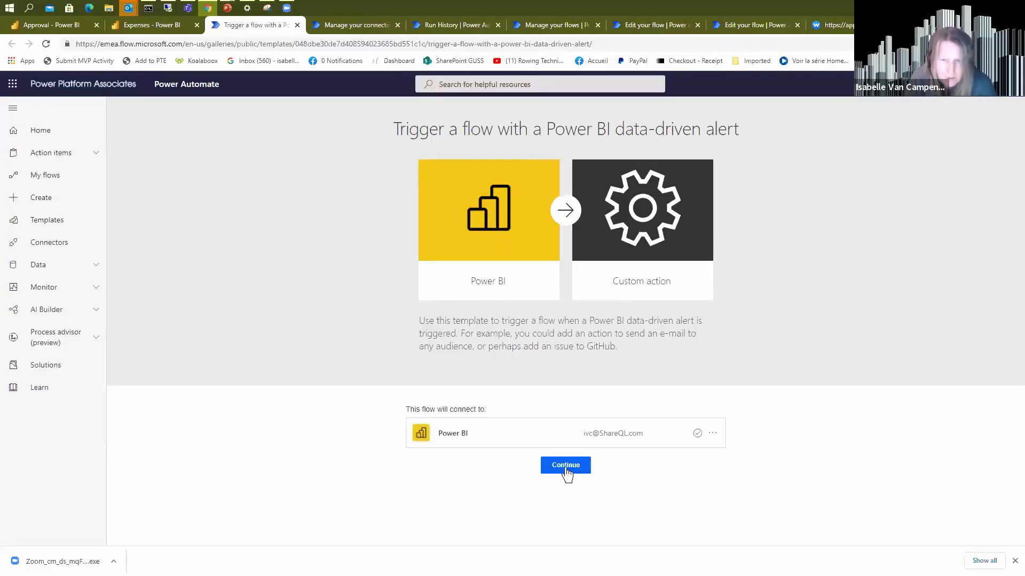
left_click(565, 468)
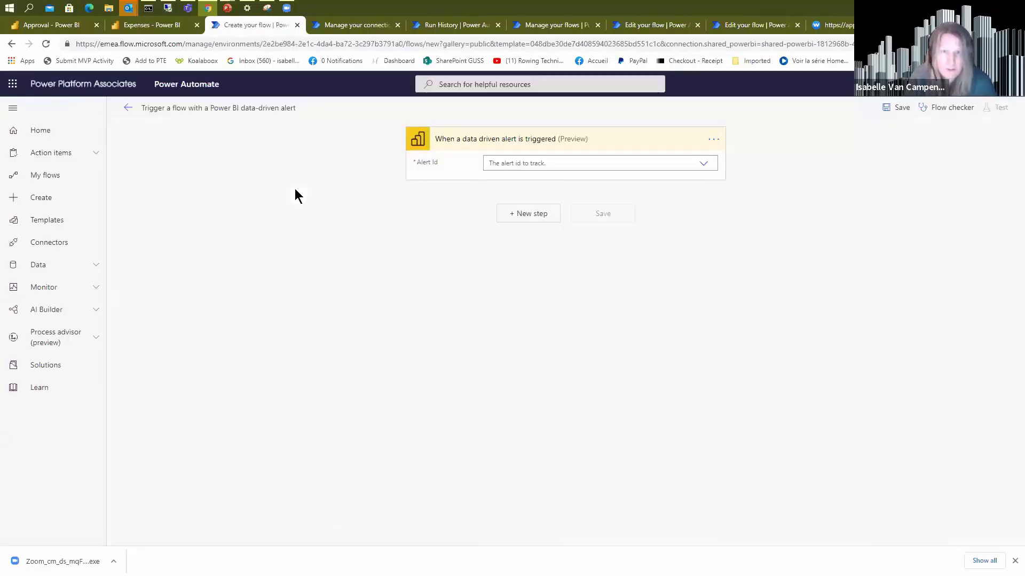
left_click(517, 215)
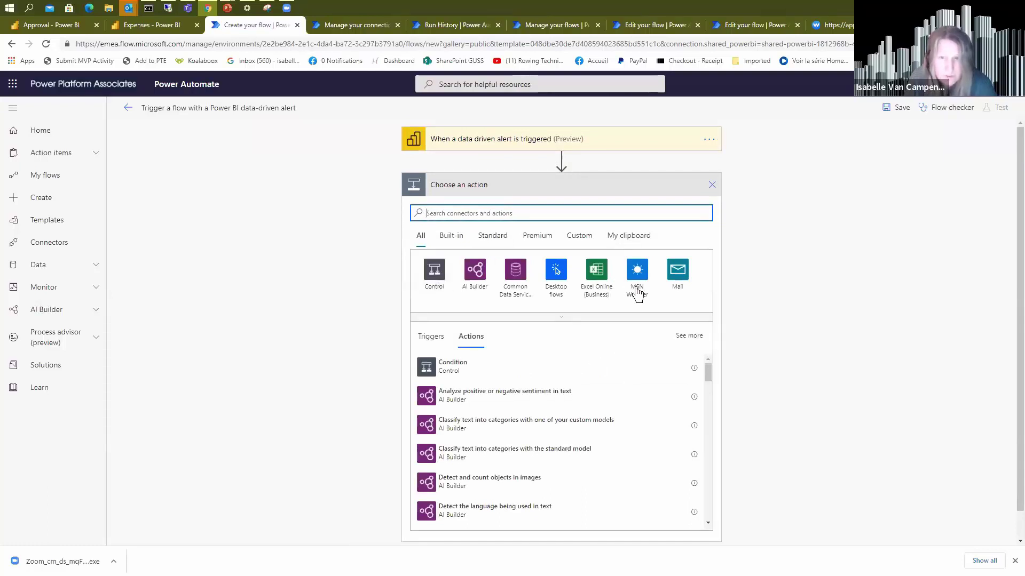
left_click_drag(709, 370, 714, 418)
scroll(571, 403, "down", 5)
scroll(571, 402, "down", 10)
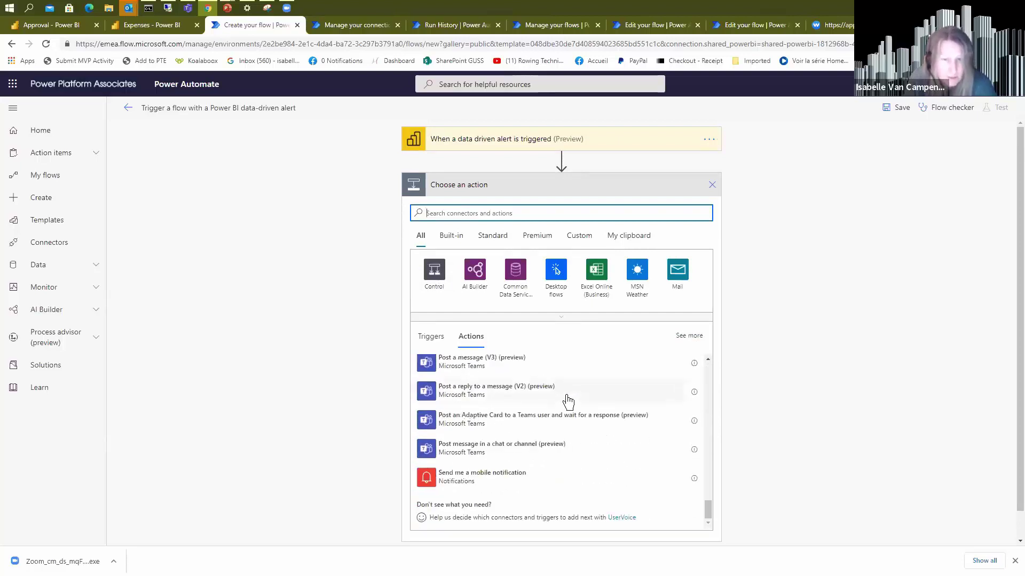
scroll(567, 401, "up", 2)
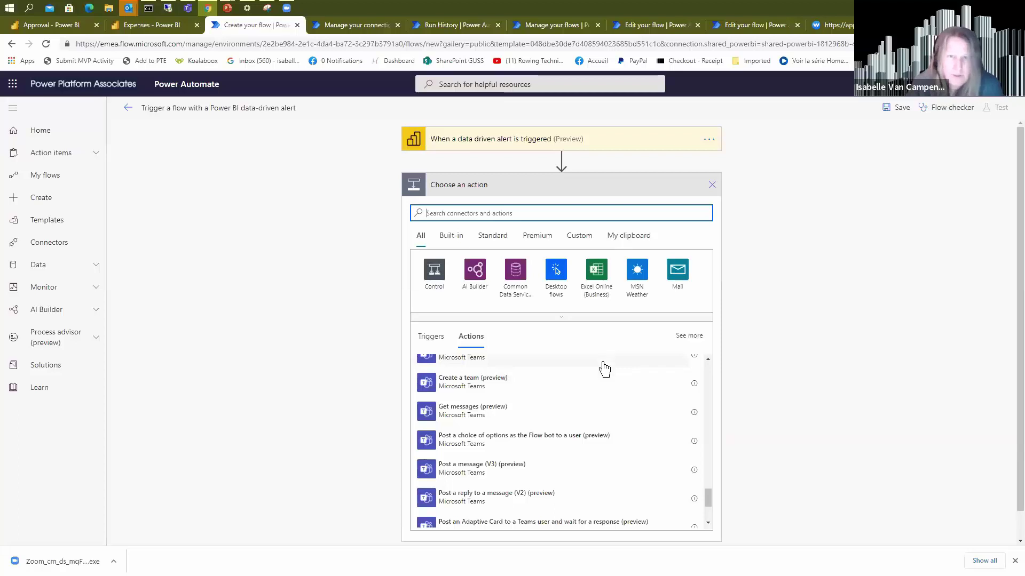
Set the Alert Id of the data-driven alert trigger to "Alert for Amount".
left_click(553, 151)
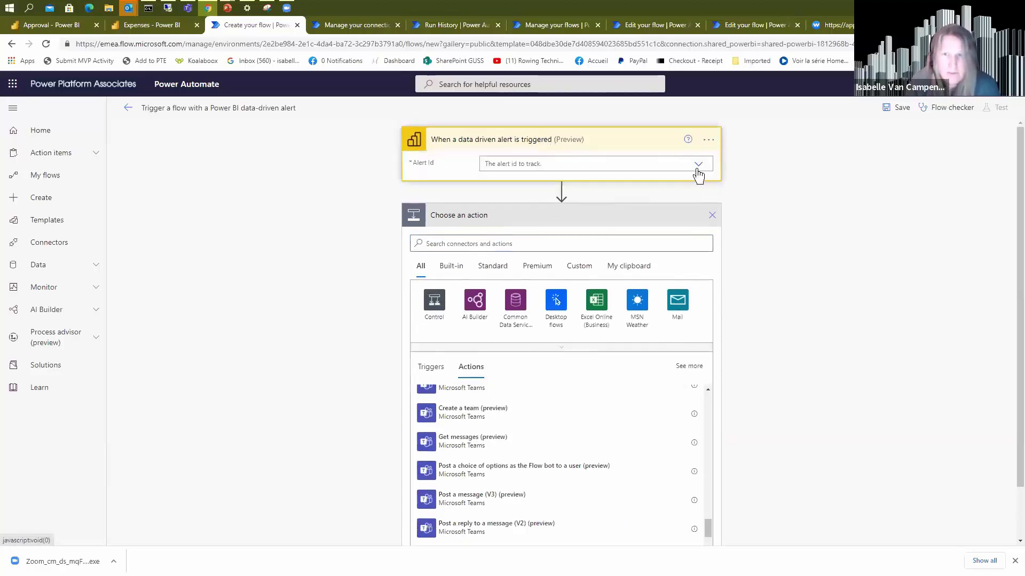
left_click(698, 166)
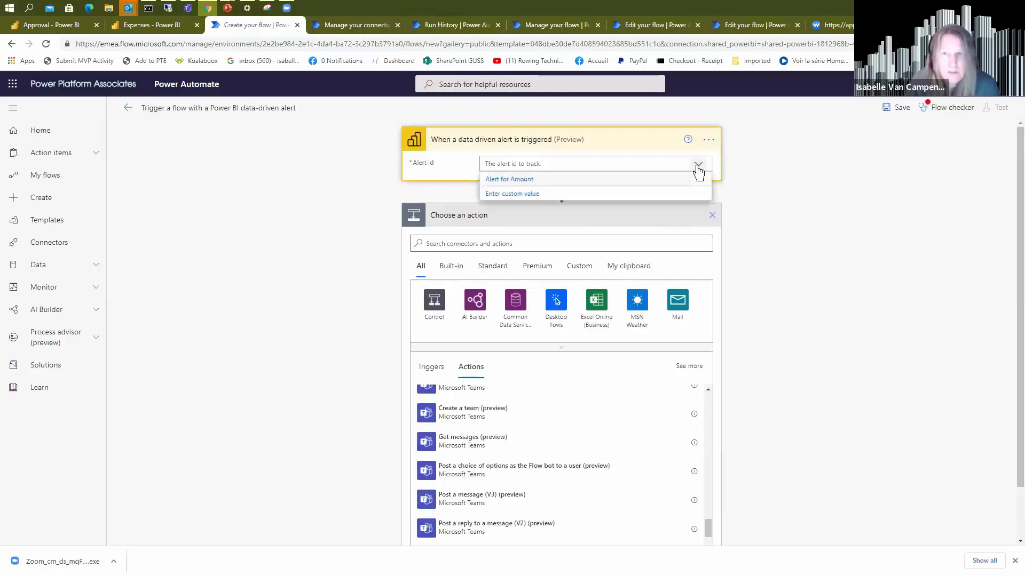
left_click(675, 180)
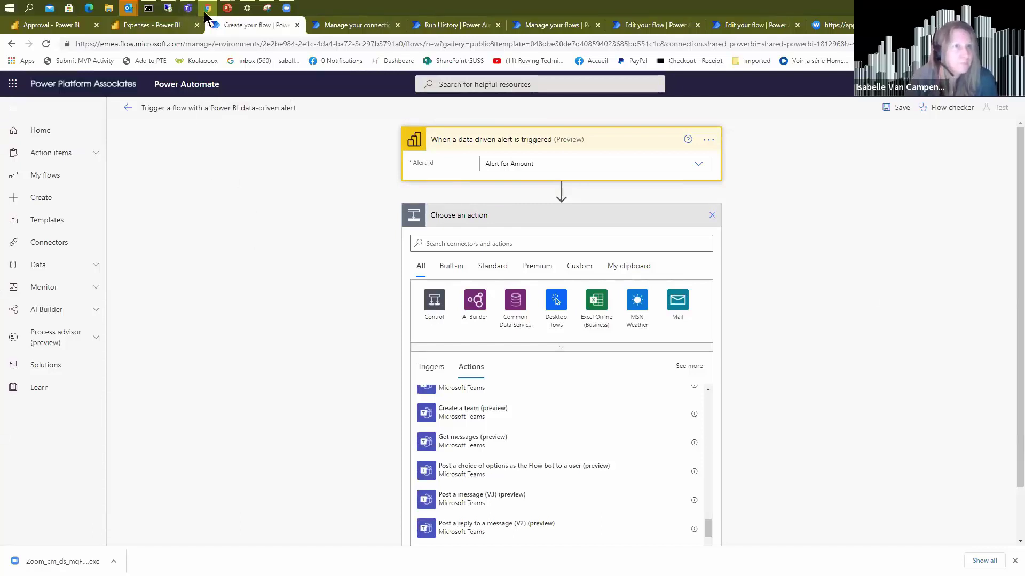
Switch to the running PowerPoint slide show and advance to the "Power Automate & the Power BI Rest API" slide.
mouse_move(226, 12)
left_click(329, 72)
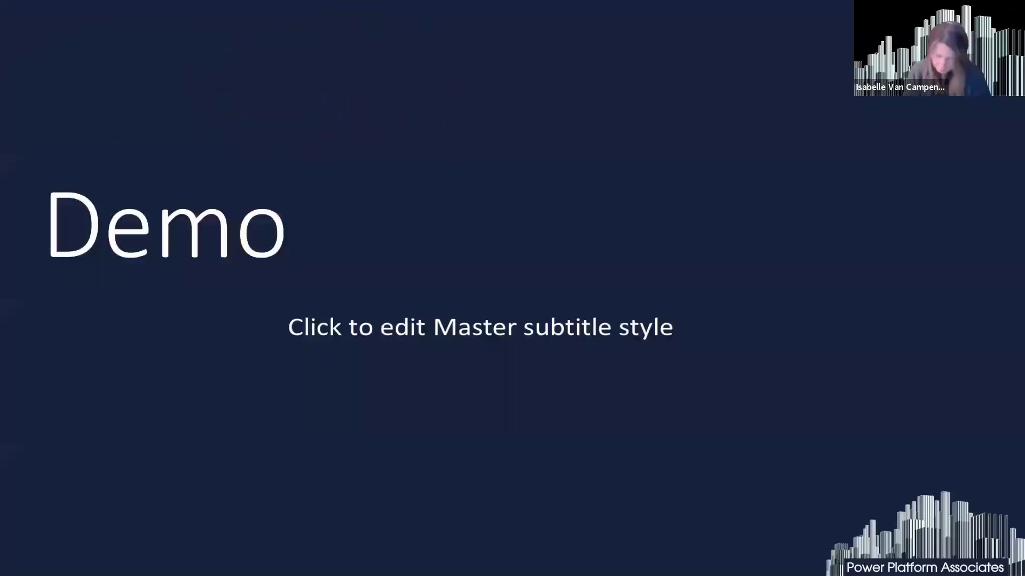
key("Left")
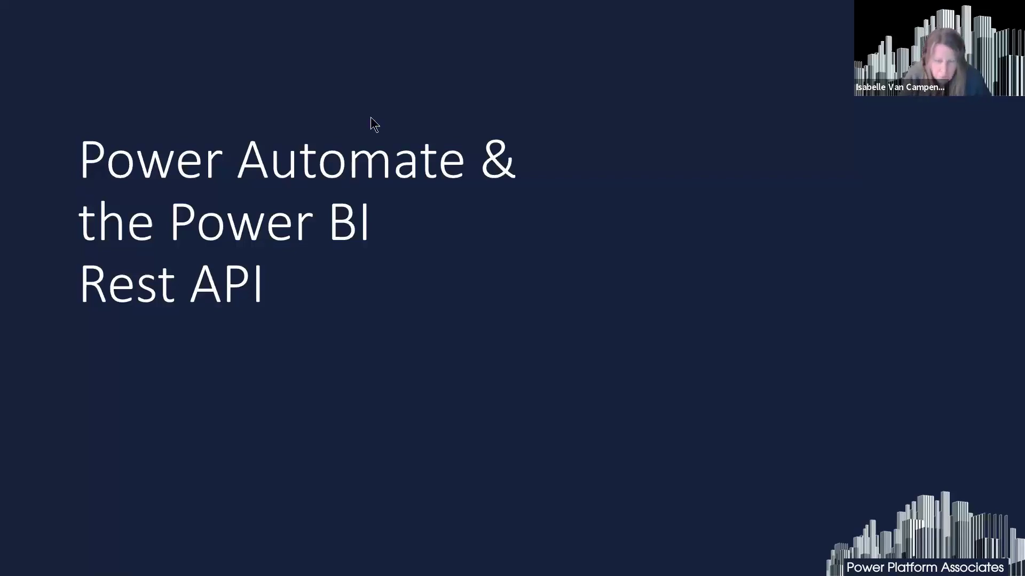
Switch back to the flow in Power Automate and search the available actions for "power bi".
key("alt+Tab")
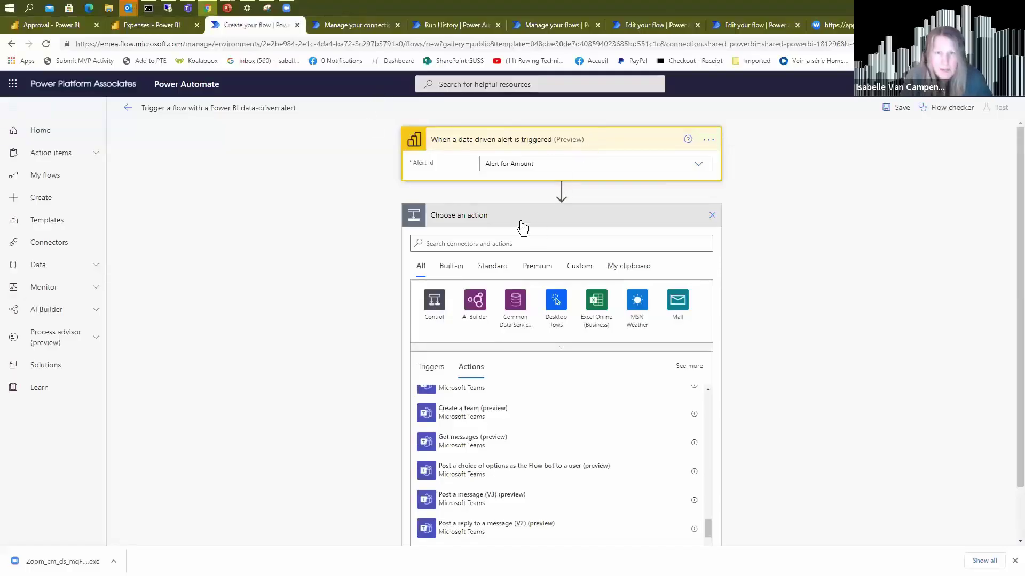
left_click(499, 243)
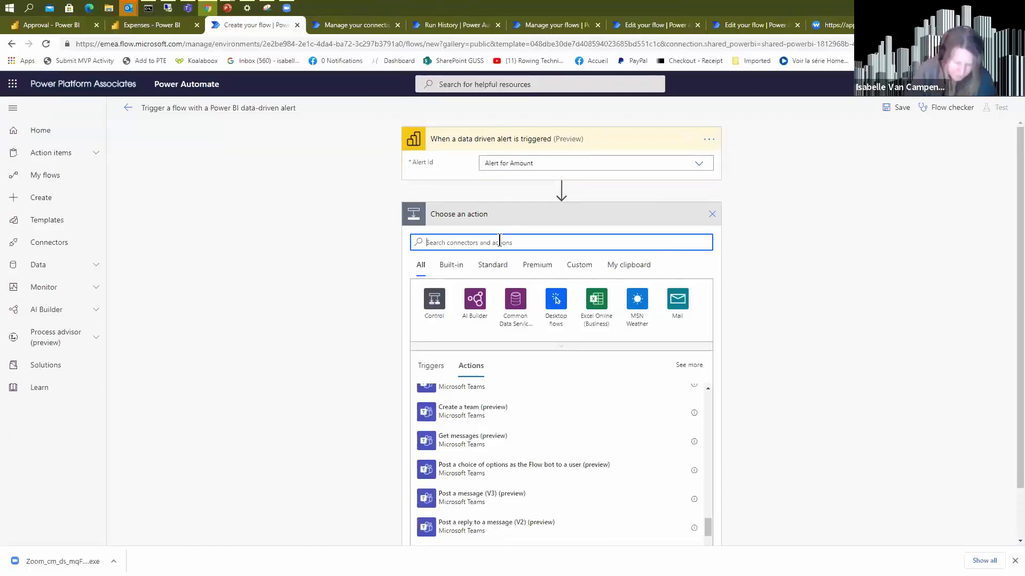
type("power bi")
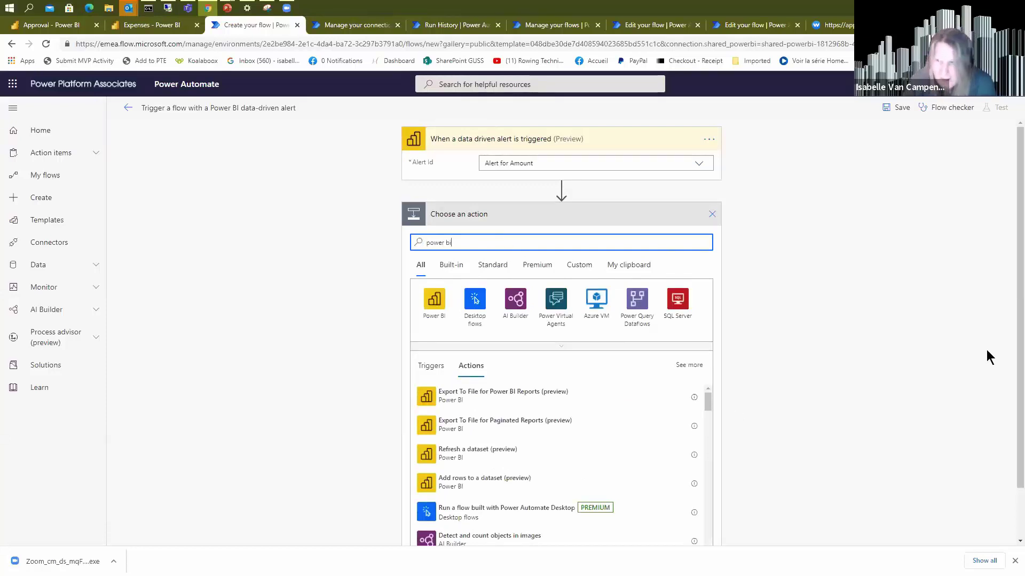
scroll(1000, 347, "down", 2)
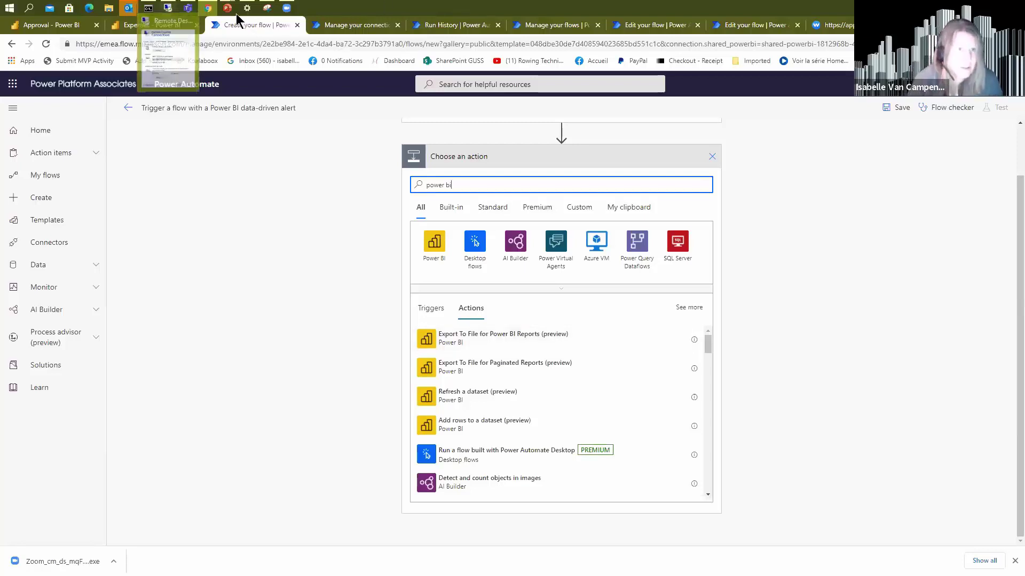
Return to the running PowerPoint slide show at the Power BI Rest API title slide.
mouse_move(227, 8)
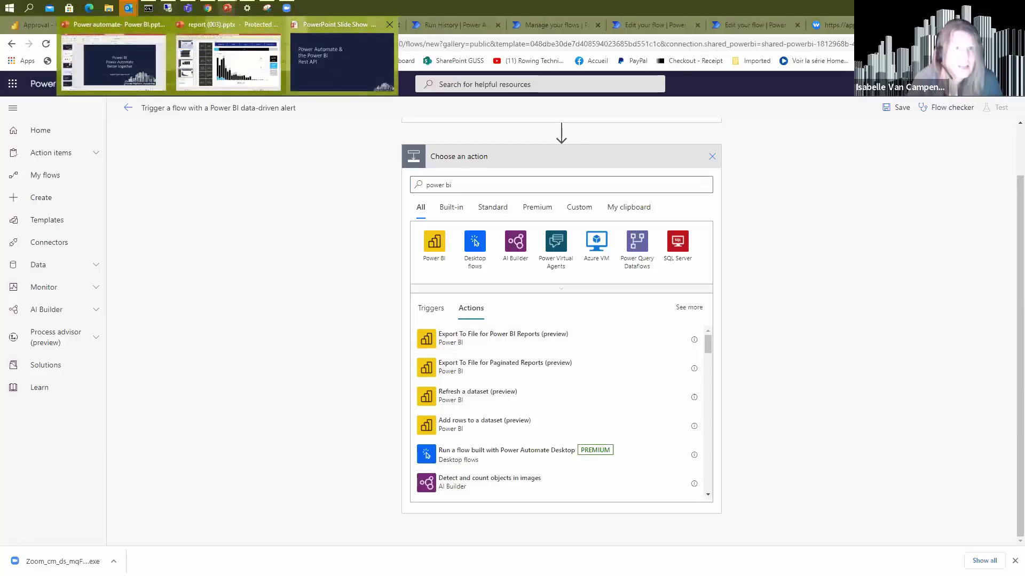
left_click(346, 75)
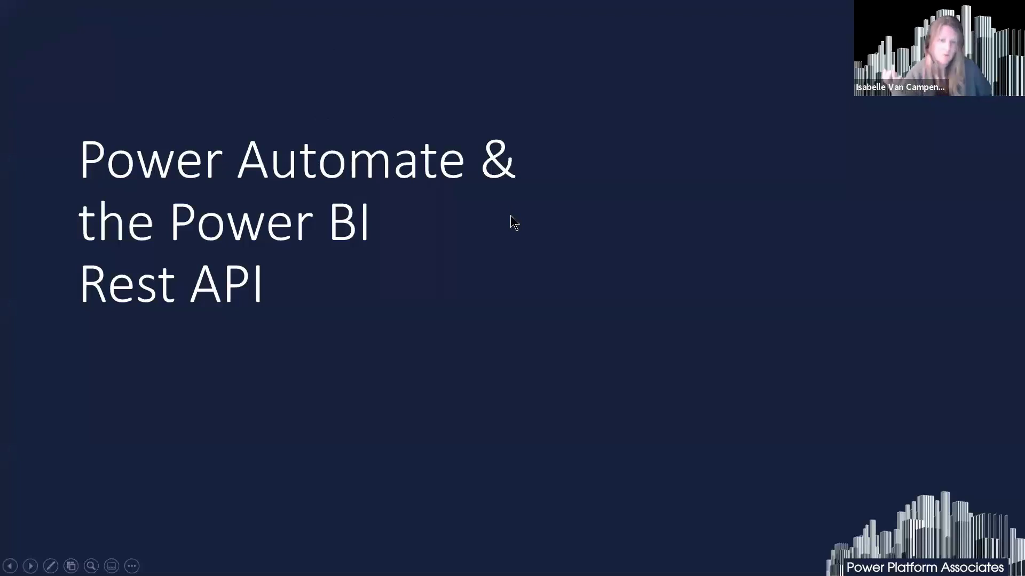
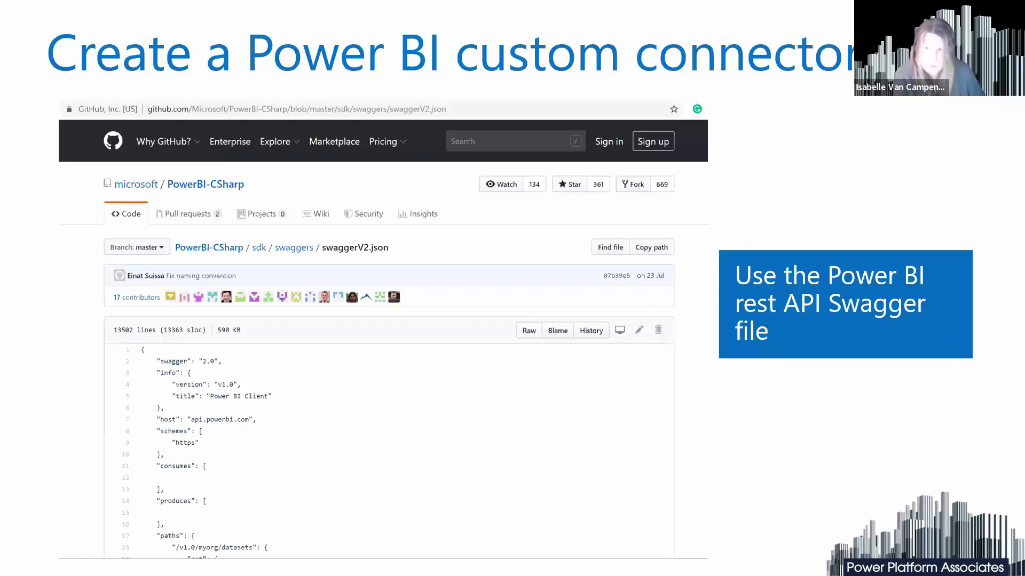
Switch back to Power Automate and open the custom connectors page, leaving the unsaved flow.
key("alt+Tab")
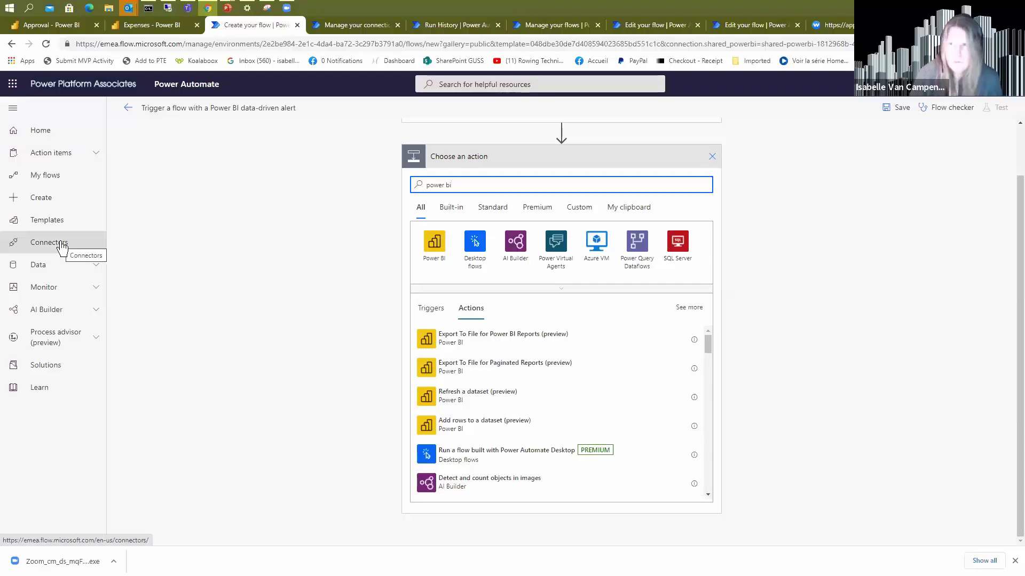
left_click(94, 271)
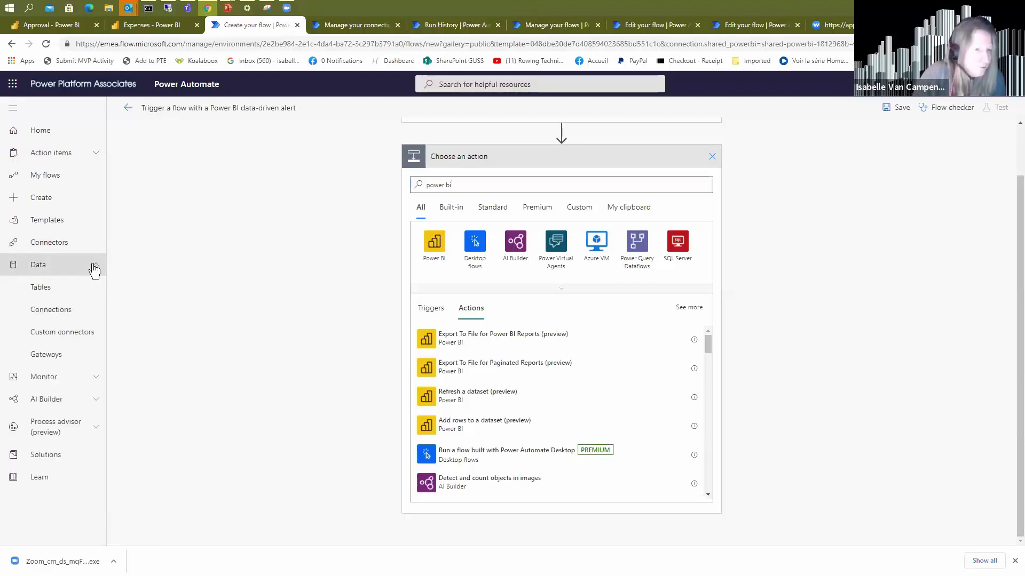
left_click(46, 336)
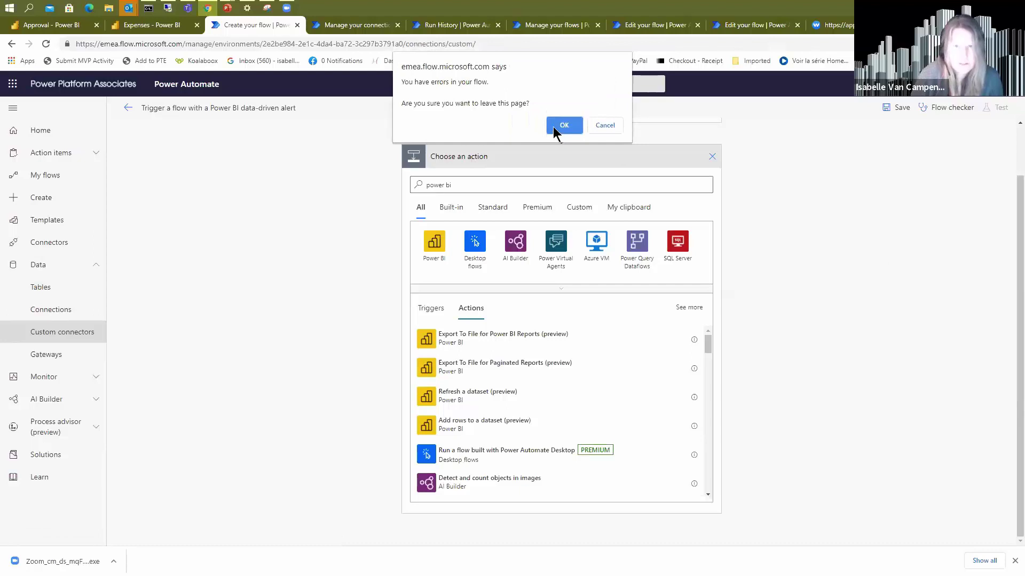
left_click(555, 127)
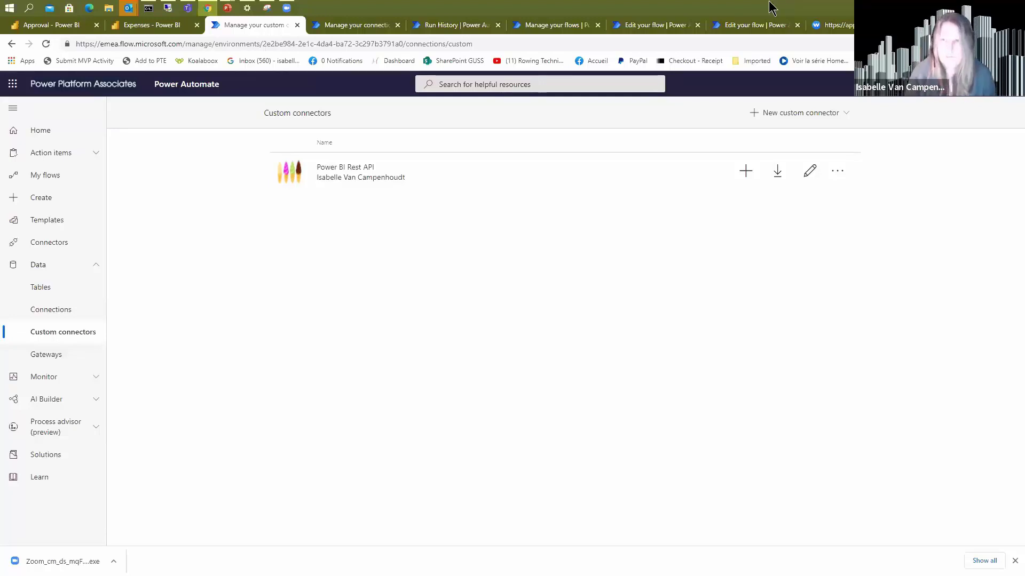
Start a custom connector named test by importing the OpenAPI file swaggerGood.json from the Downloads folder.
left_click(755, 115)
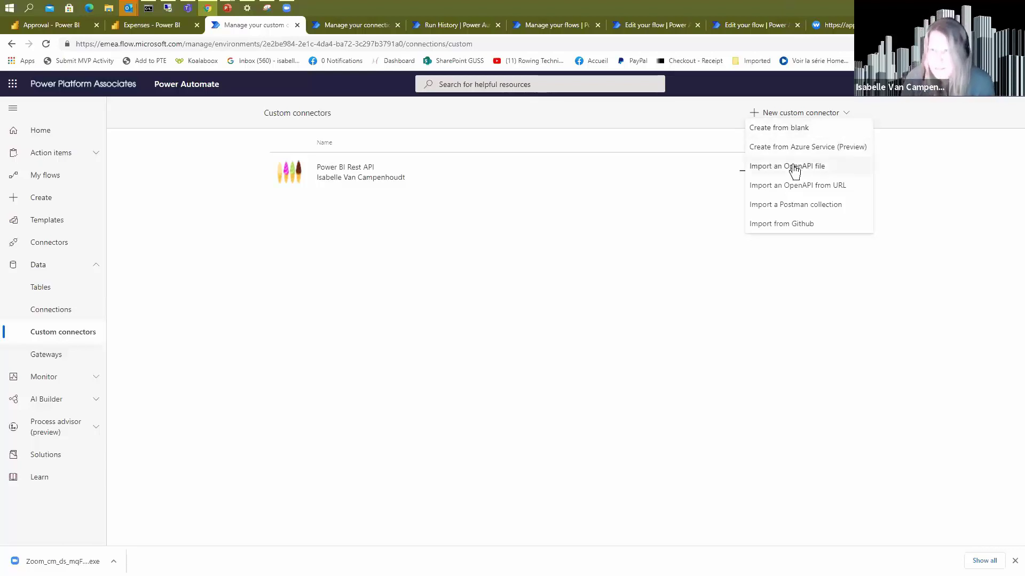
left_click(822, 169)
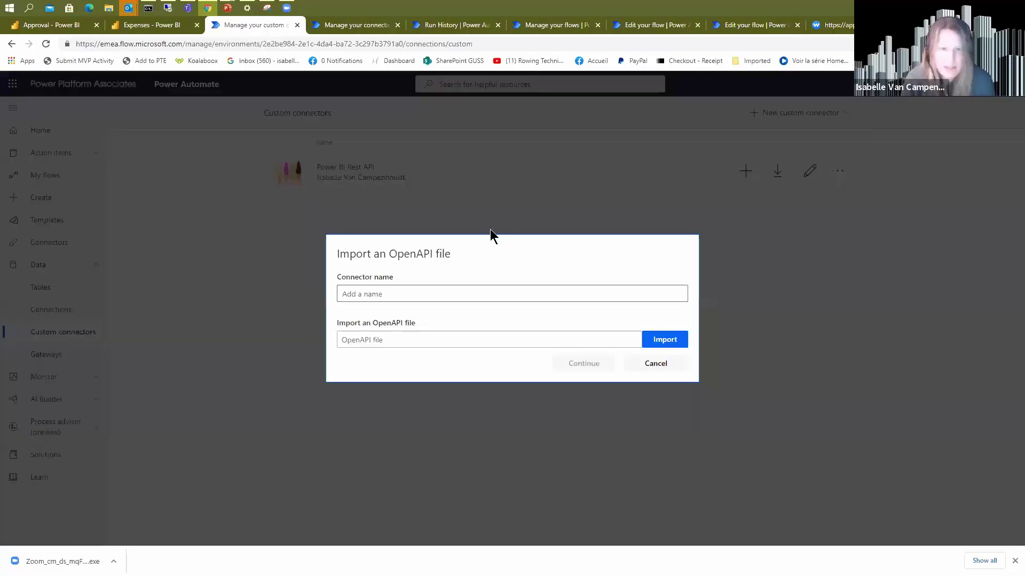
left_click(386, 295)
type("test")
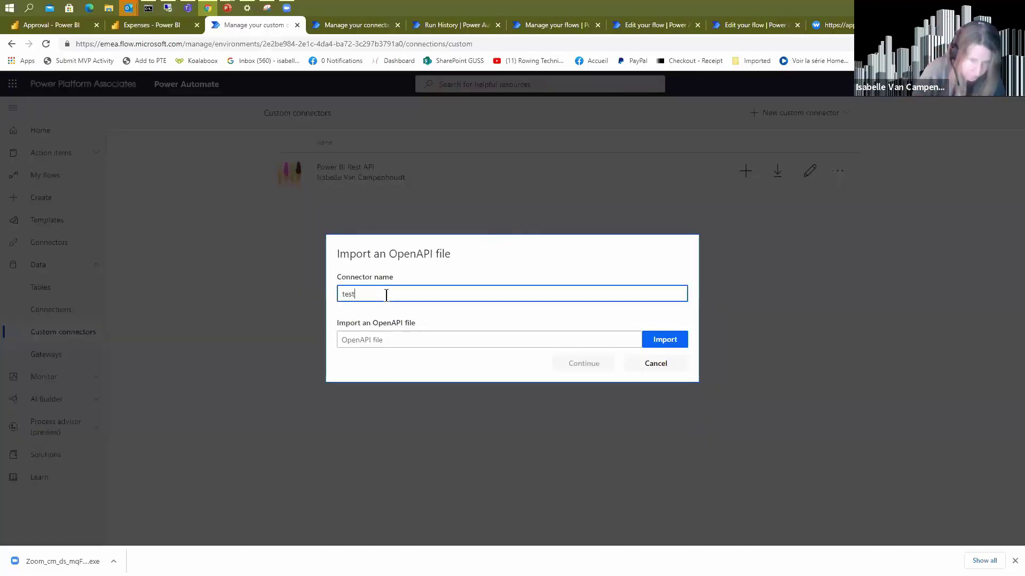
left_click(658, 345)
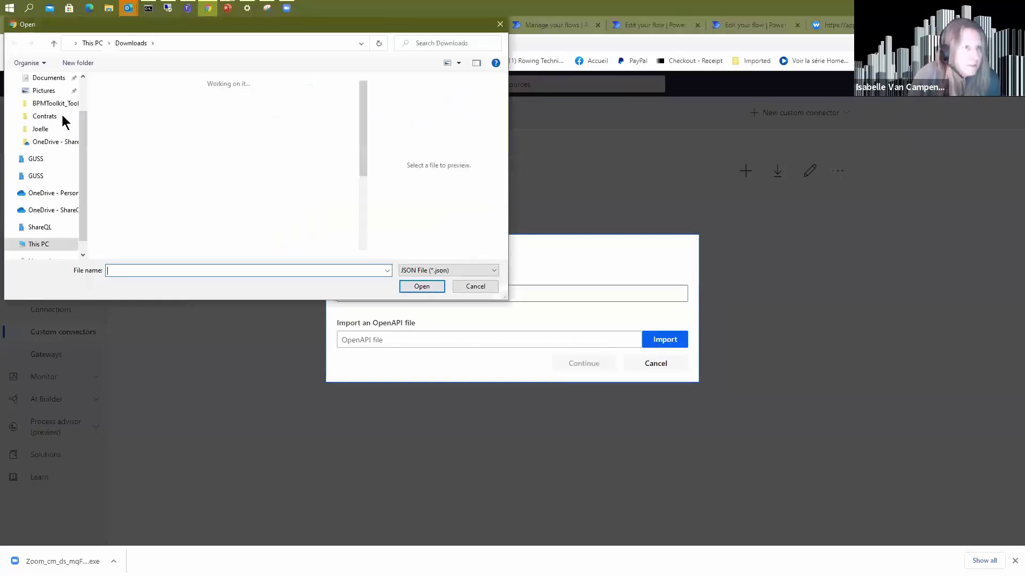
scroll(229, 168, "down", 4)
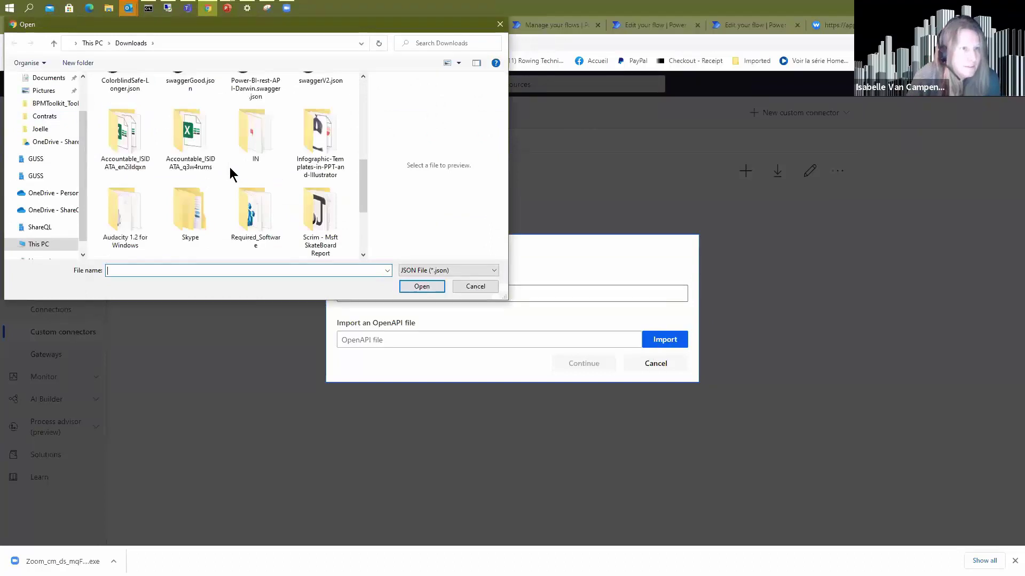
scroll(230, 168, "up", 1)
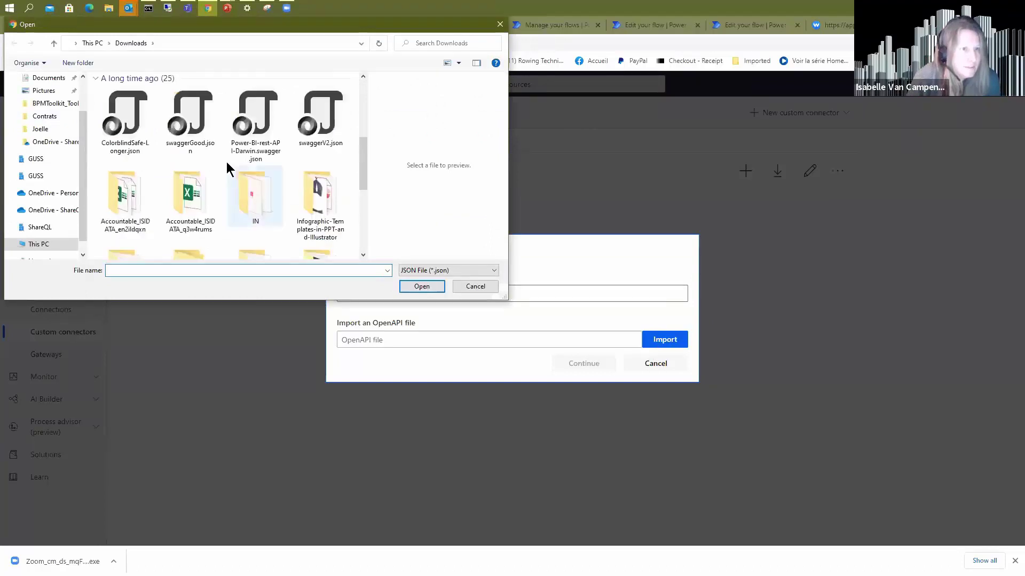
left_click(191, 136)
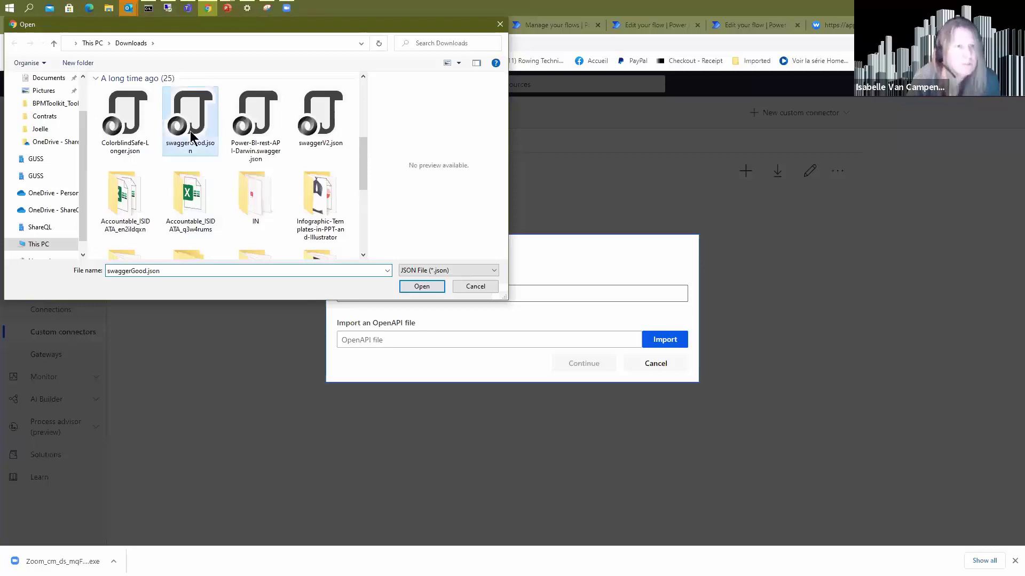
left_click(421, 287)
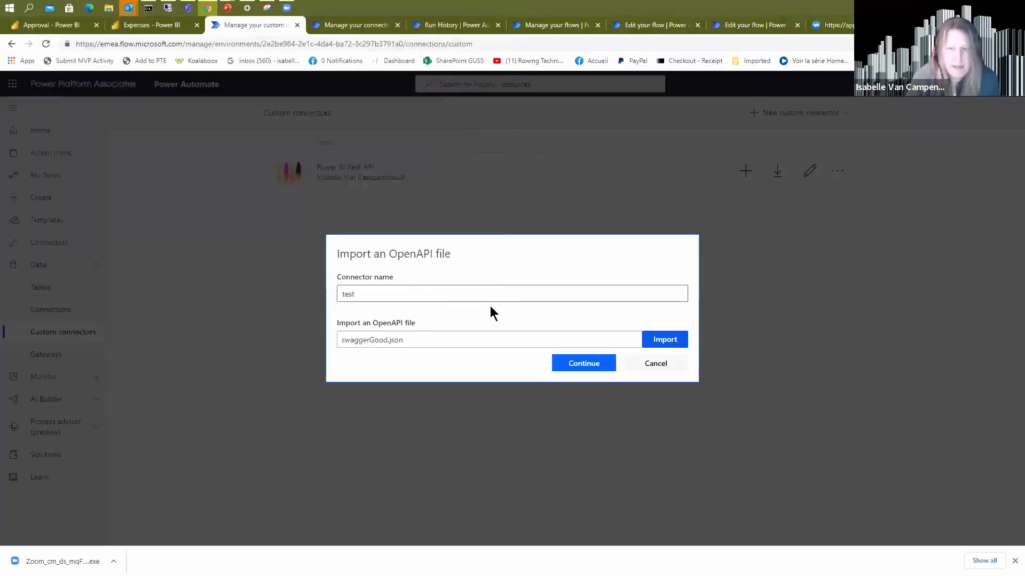
left_click(584, 366)
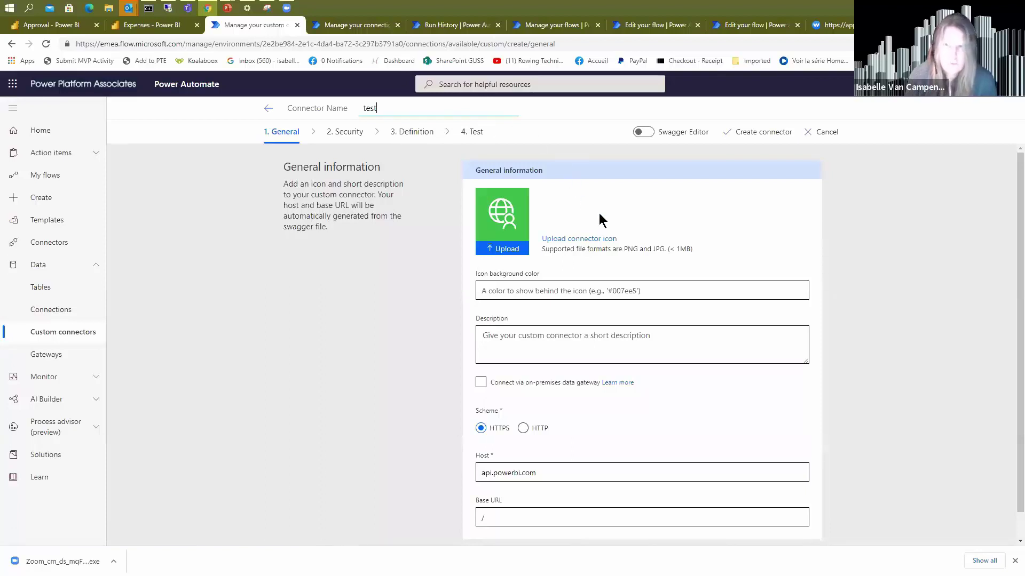
Examine the connector's dataset, gateway, import, workspace and report operations in the Swagger Editor, and discard the unsaved connector.
left_click(644, 133)
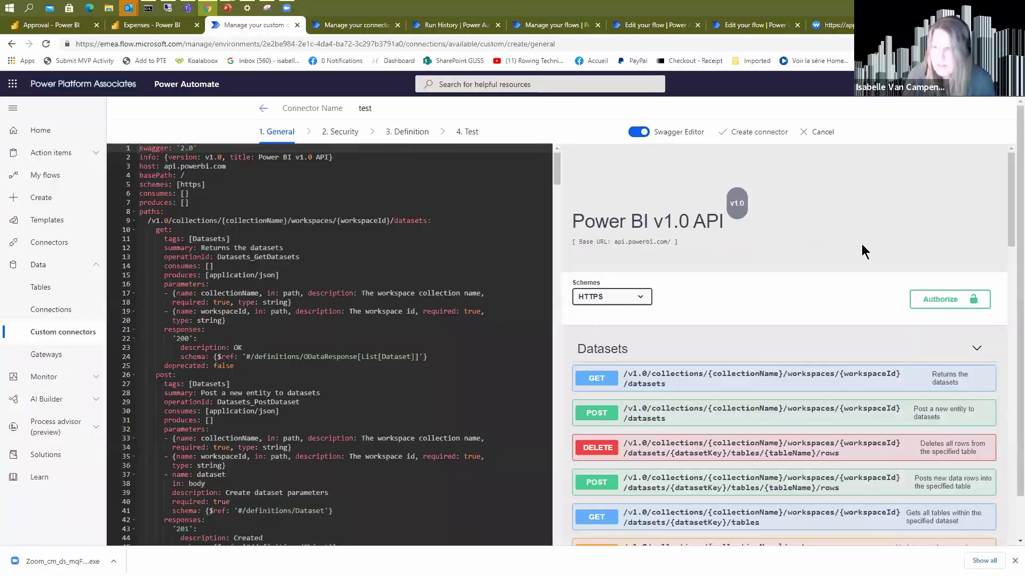
scroll(861, 251, "down", 5)
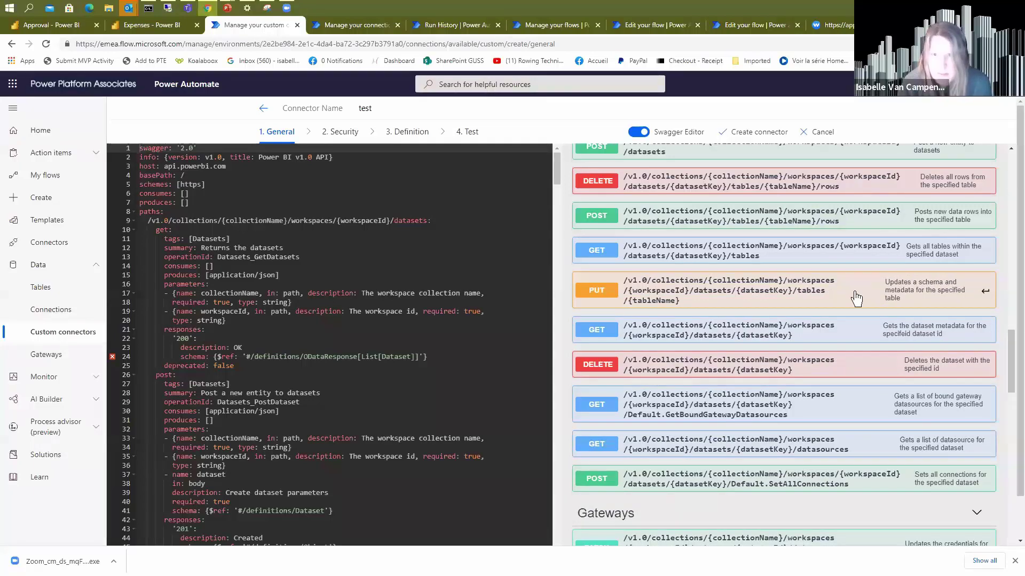
scroll(857, 299, "up", 1)
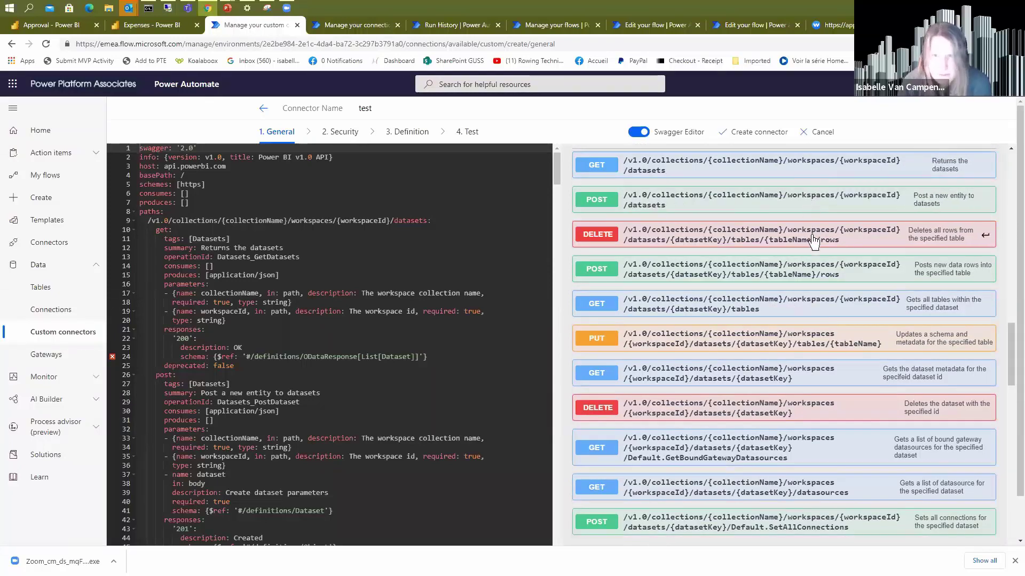
scroll(815, 273, "down", 2)
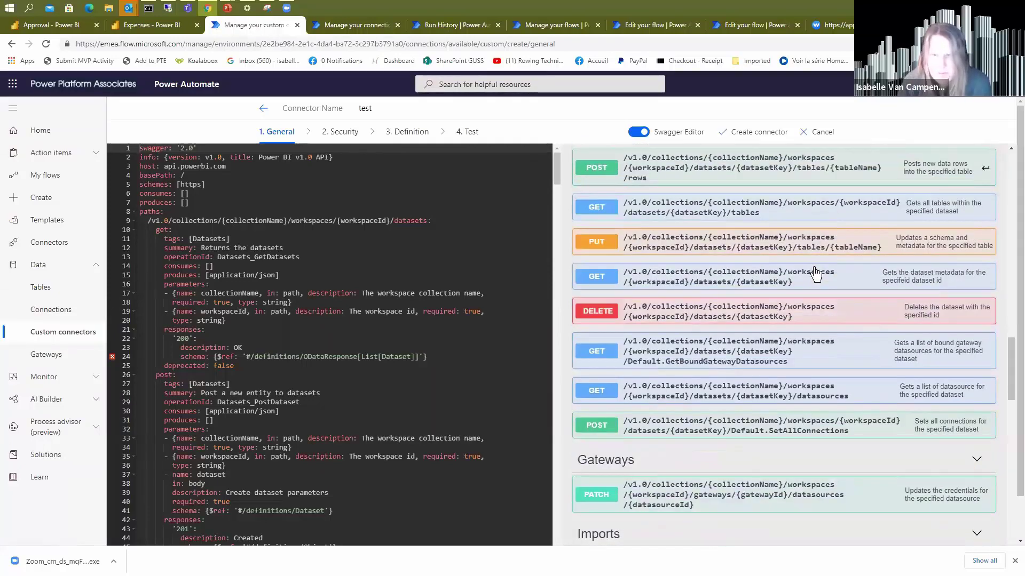
scroll(815, 273, "down", 3)
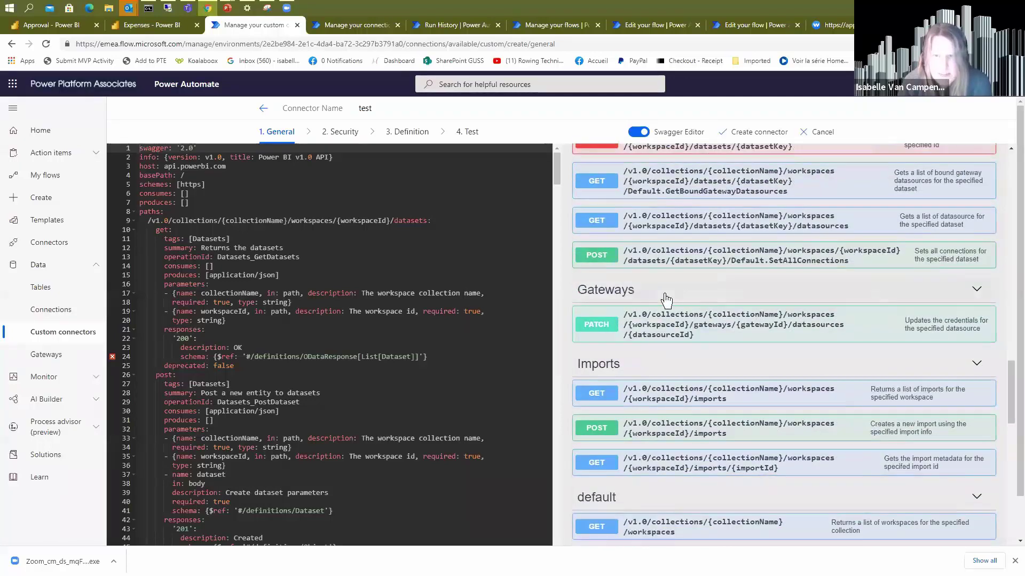
scroll(729, 319, "down", 7)
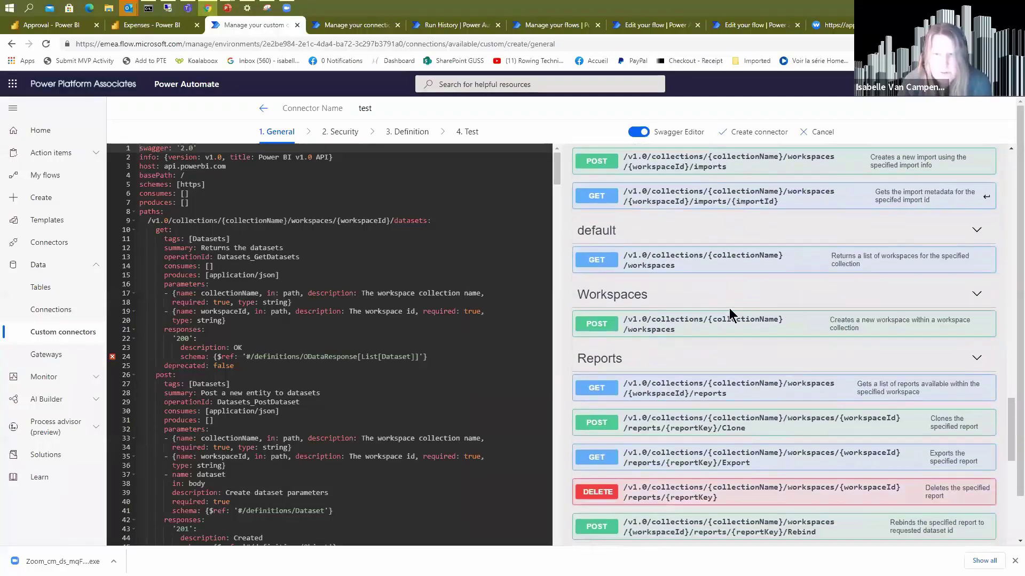
scroll(732, 315, "down", 4)
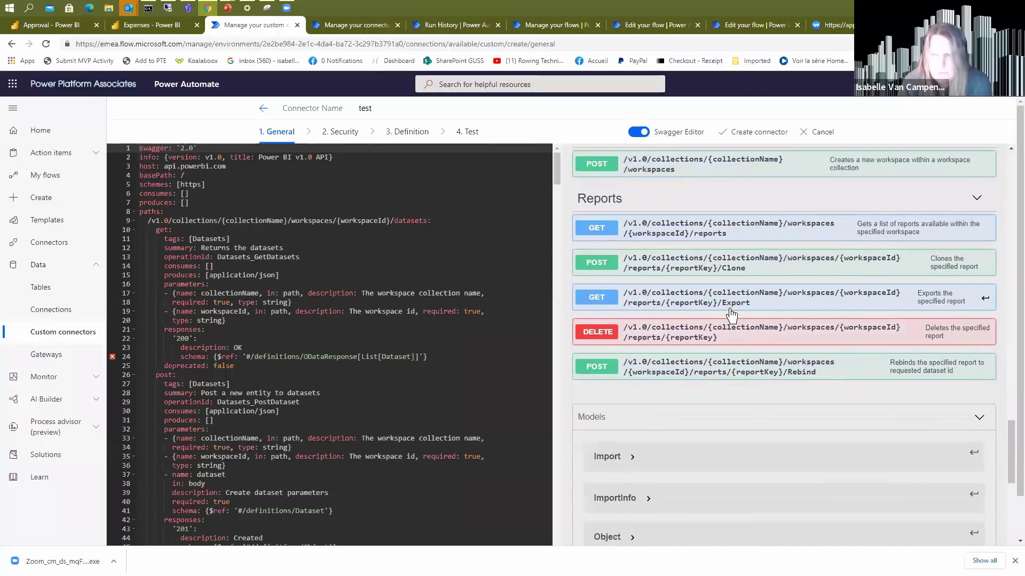
scroll(729, 309, "up", 10)
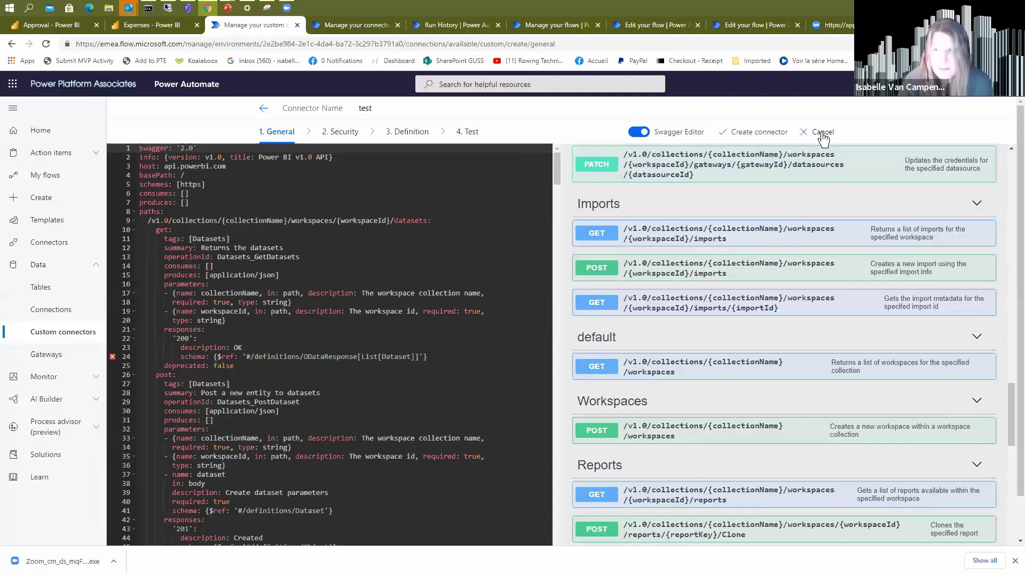
left_click(823, 139)
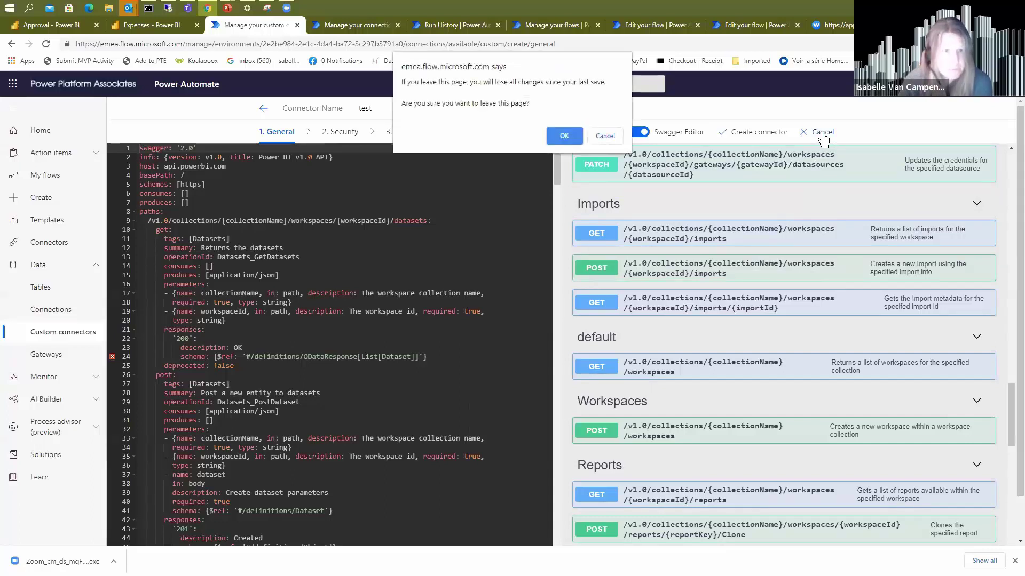
left_click(555, 138)
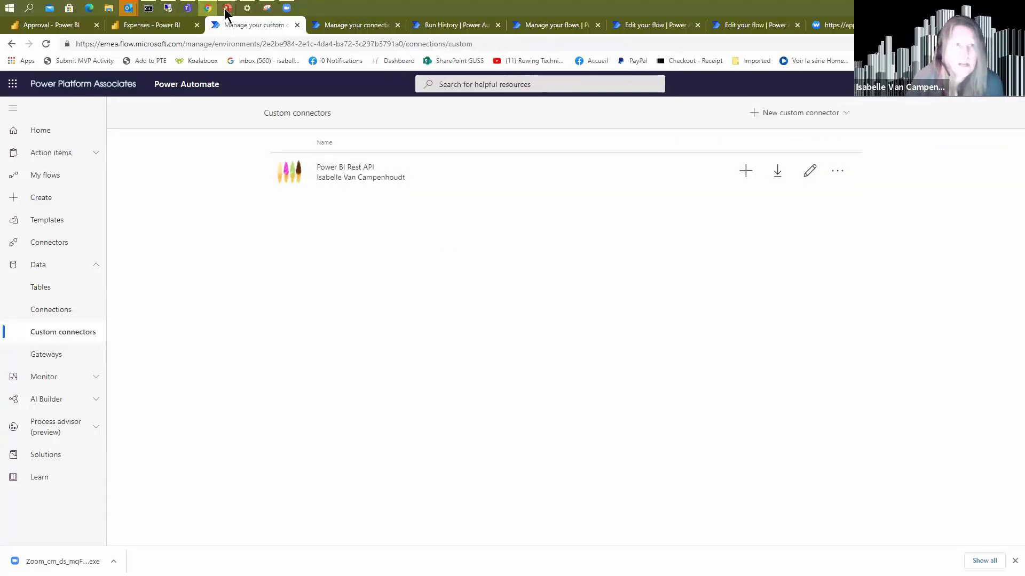
Switch to the PowerPoint slide show and advance to the slide about using the custom connector in Flow to manage Power BI workspaces.
mouse_move(225, 12)
left_click(327, 66)
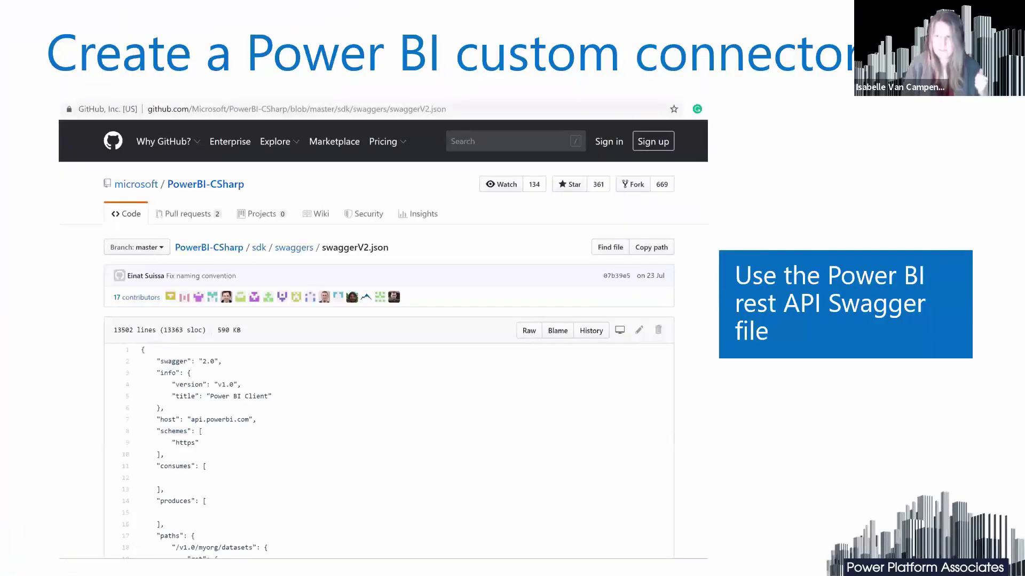
key("Right")
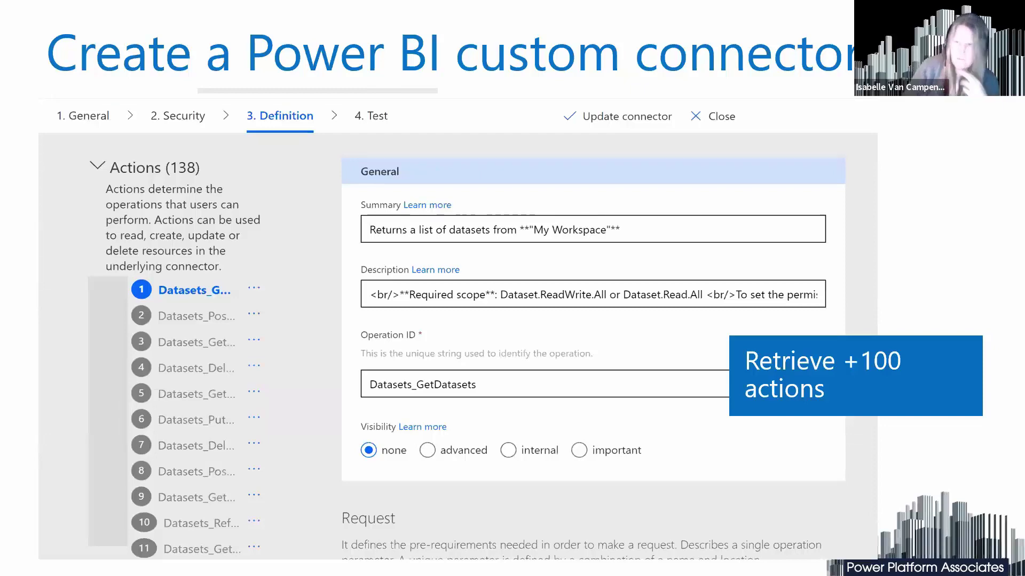
key("Right")
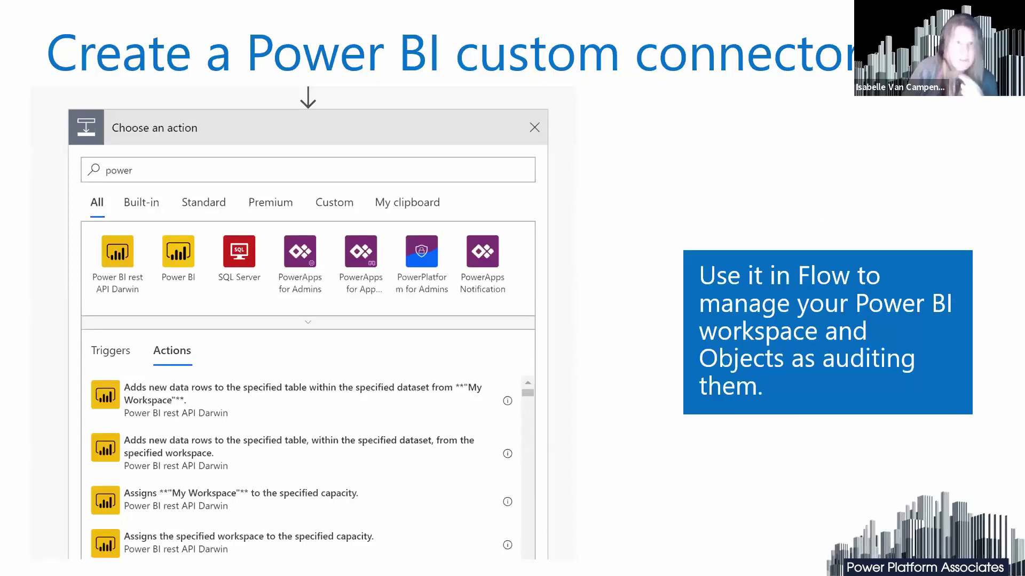
key("Right")
key("Left")
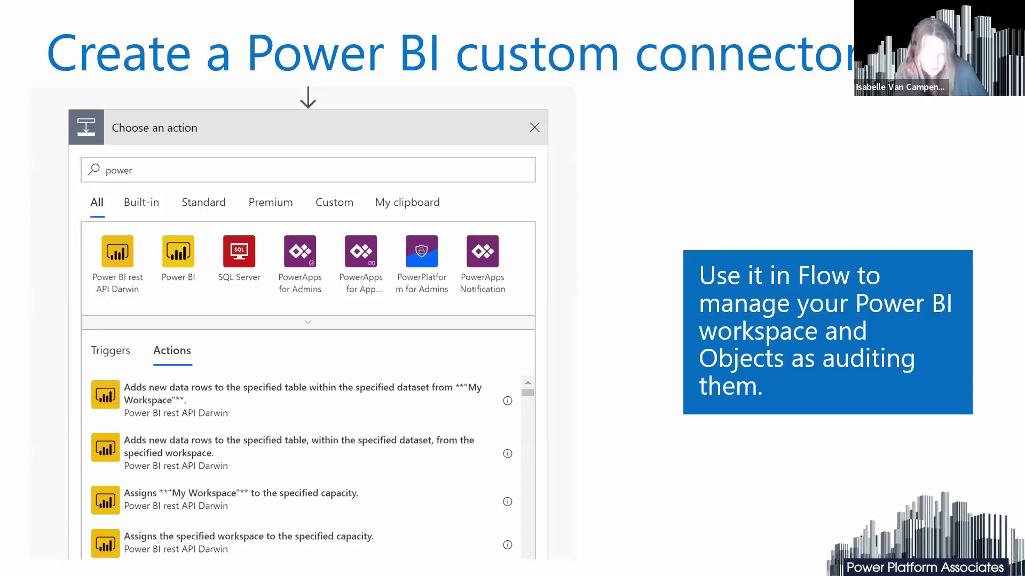
Switch back to Power Automate and open the Power BI Rest API custom connector for editing at its general information.
key("alt+Tab")
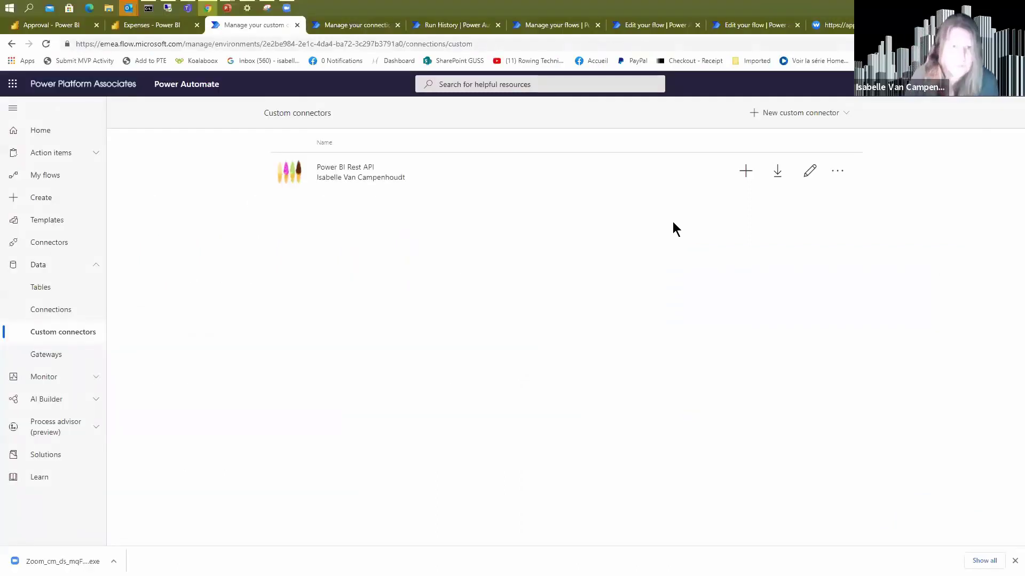
left_click(650, 181)
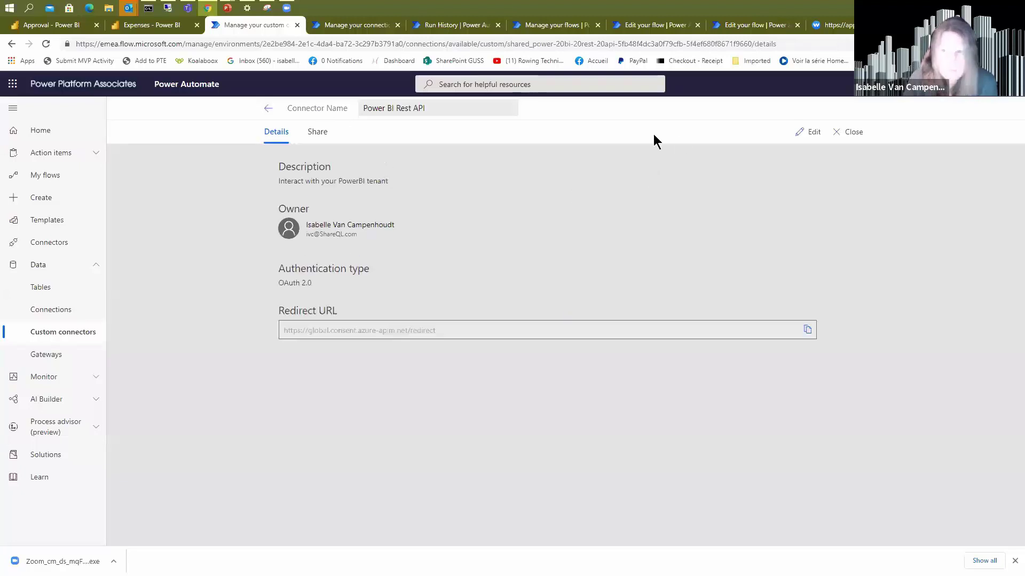
left_click(814, 134)
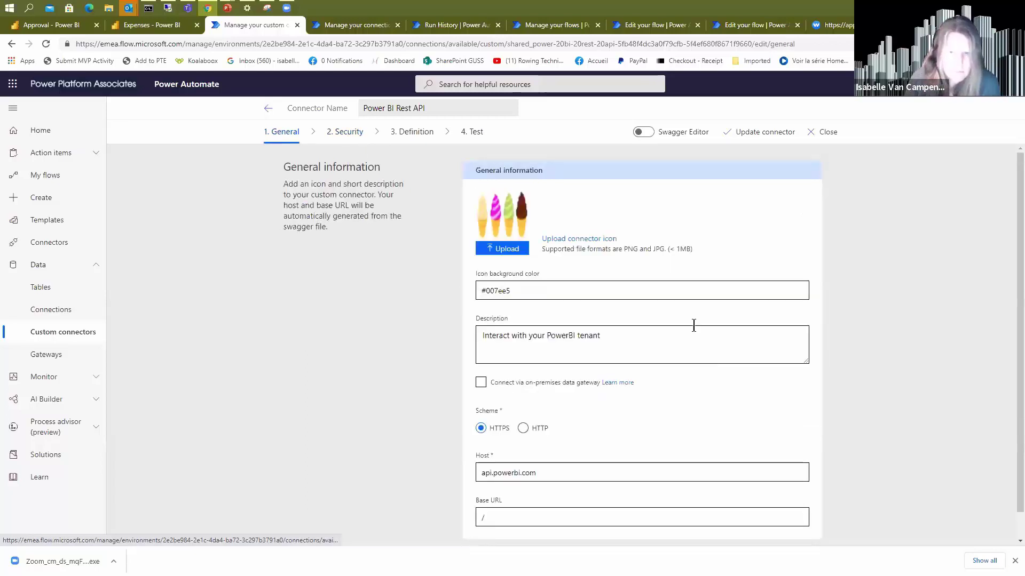
scroll(691, 316, "down", 1)
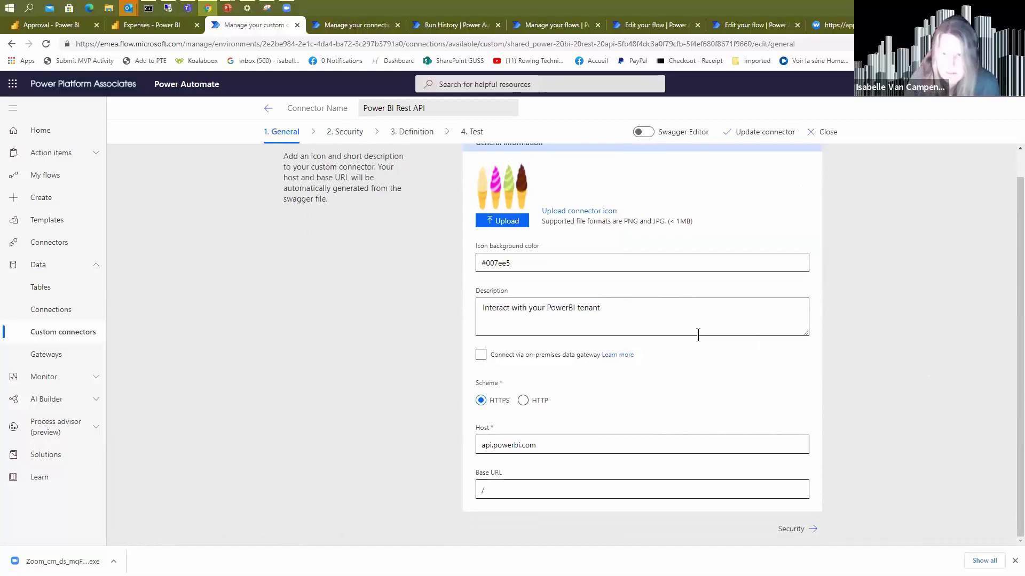
scroll(698, 335, "up", 1)
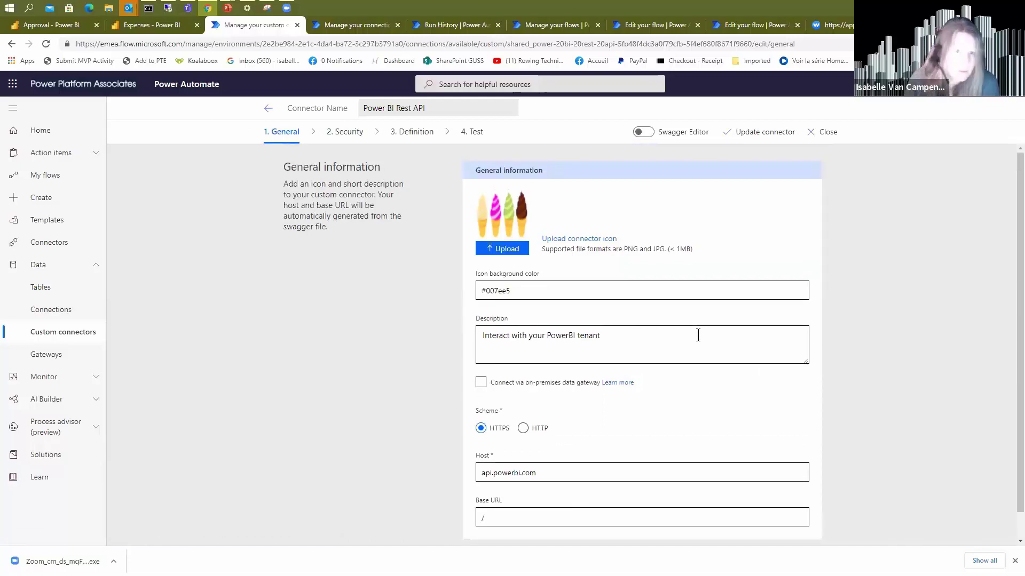
Review the OAuth 2.0 authentication settings in the security section of the Power BI Rest API connector.
left_click(352, 135)
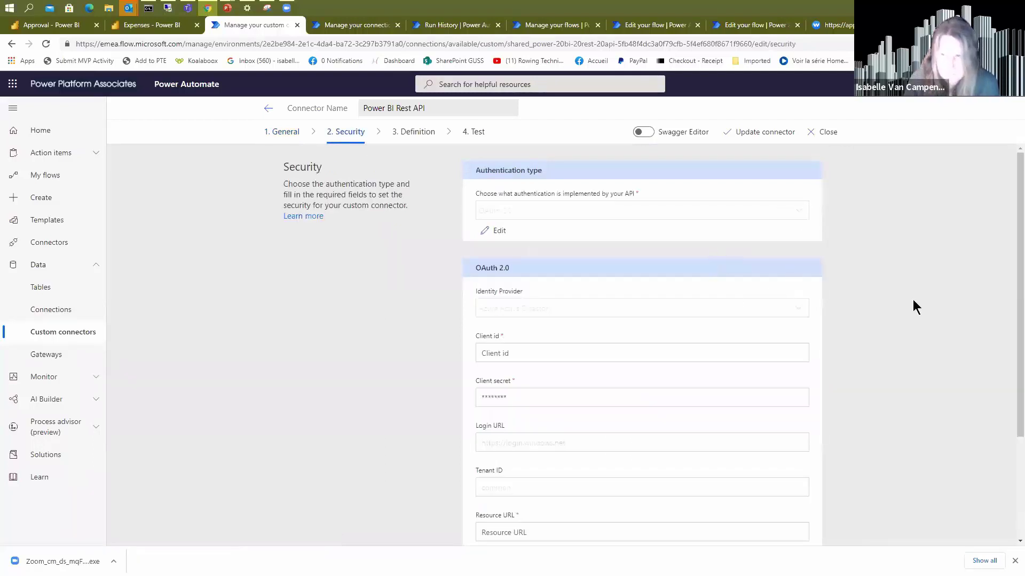
scroll(930, 325, "down", 3)
scroll(930, 325, "up", 1)
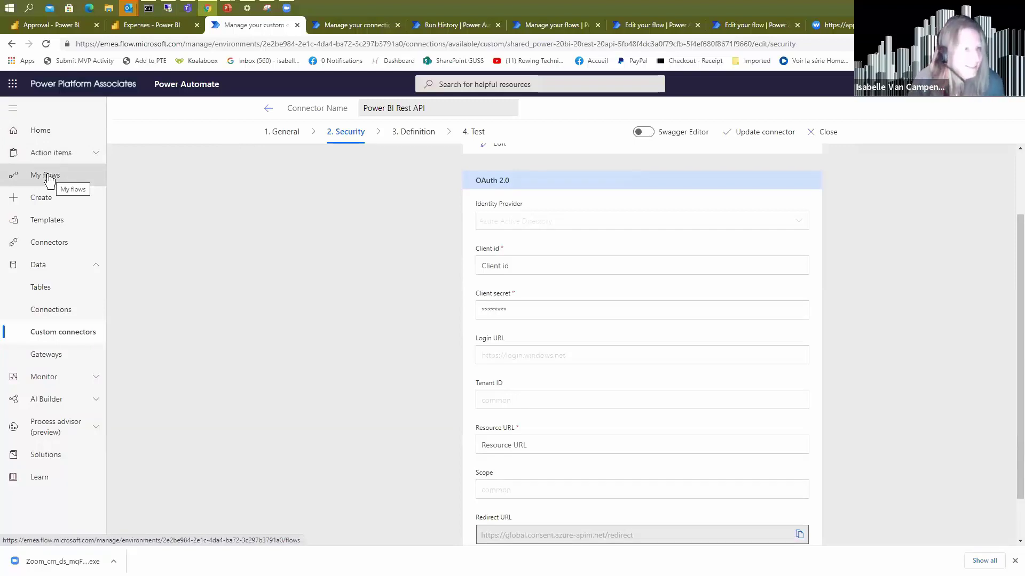
scroll(49, 180, "up", 2)
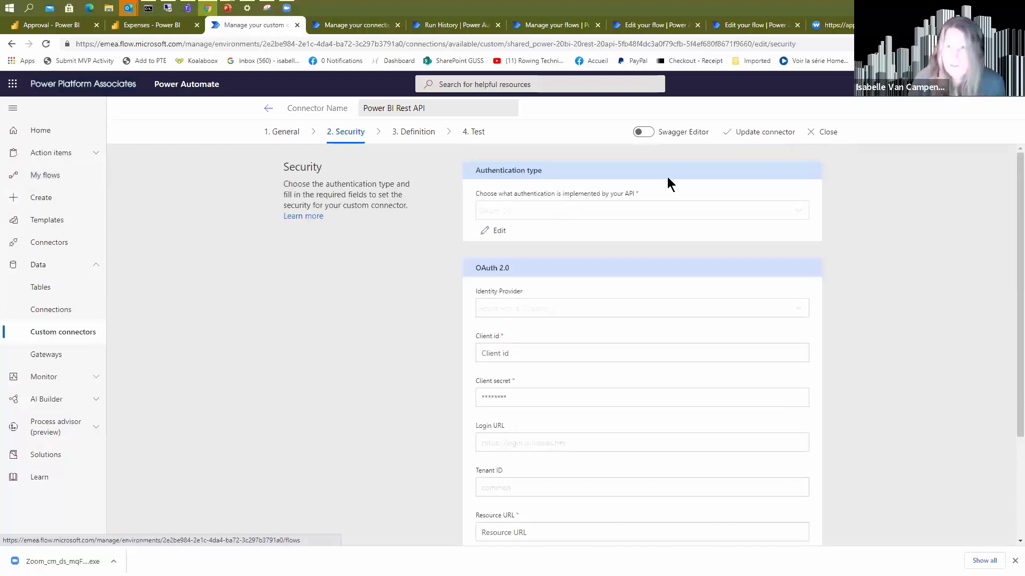
Close the browser tab for managing connections and open My flows from the Create a v2 Workspace run history page.
left_click(357, 26)
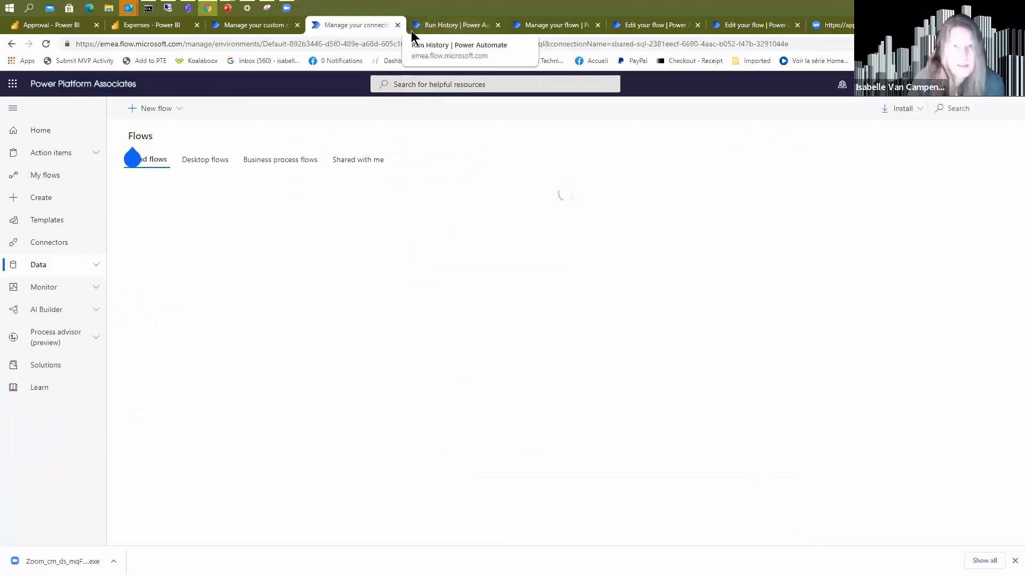
left_click(397, 25)
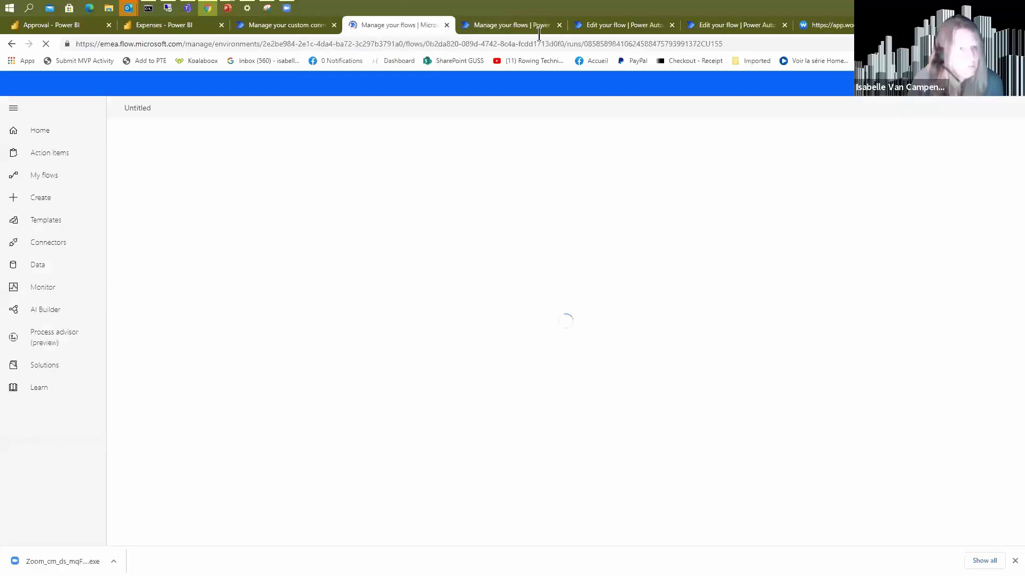
left_click(494, 24)
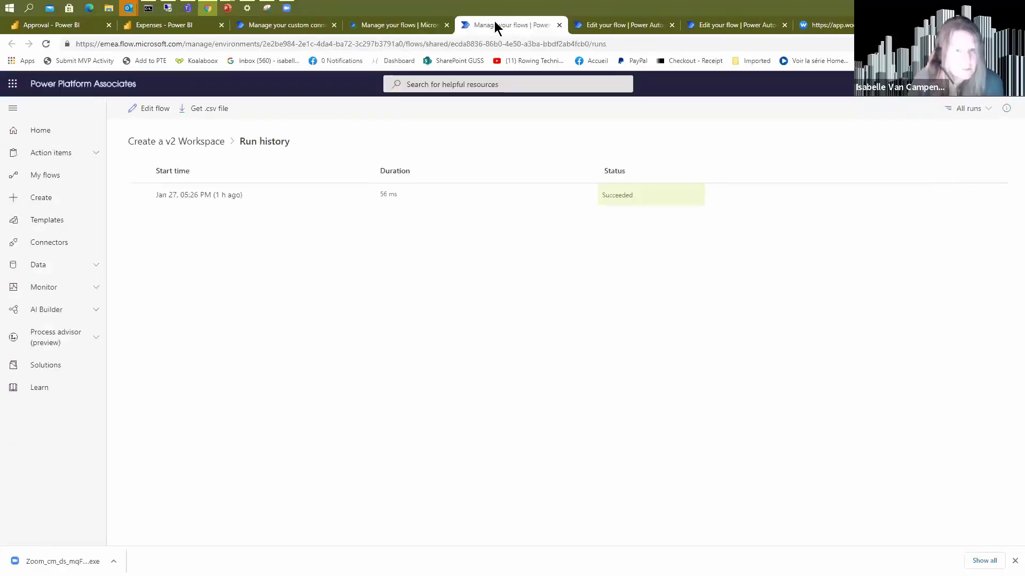
left_click(60, 176)
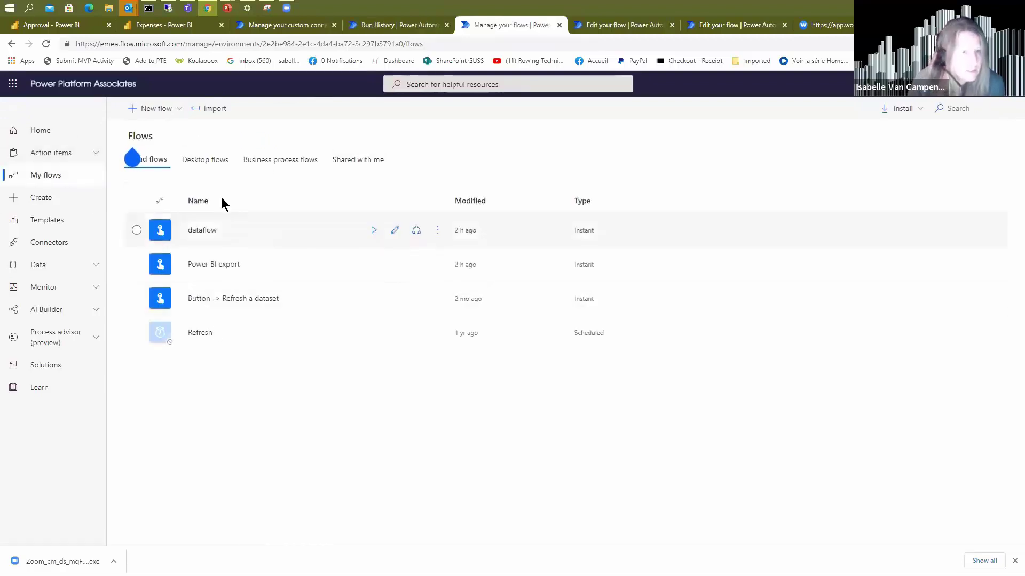
Open the shared flow Create a v2 Workspace for editing and expand its Creates new workspace action.
left_click(358, 159)
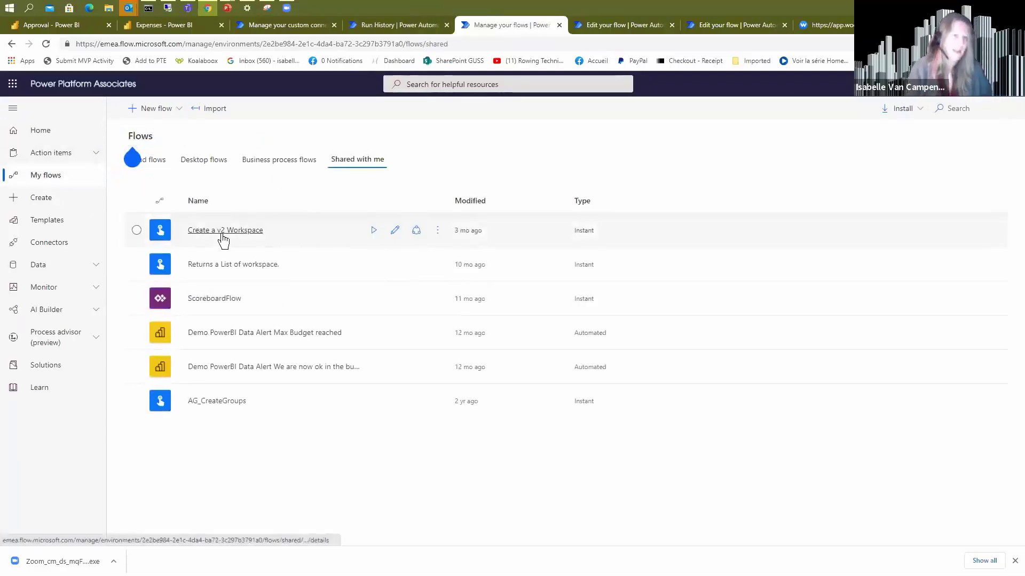
left_click(395, 232)
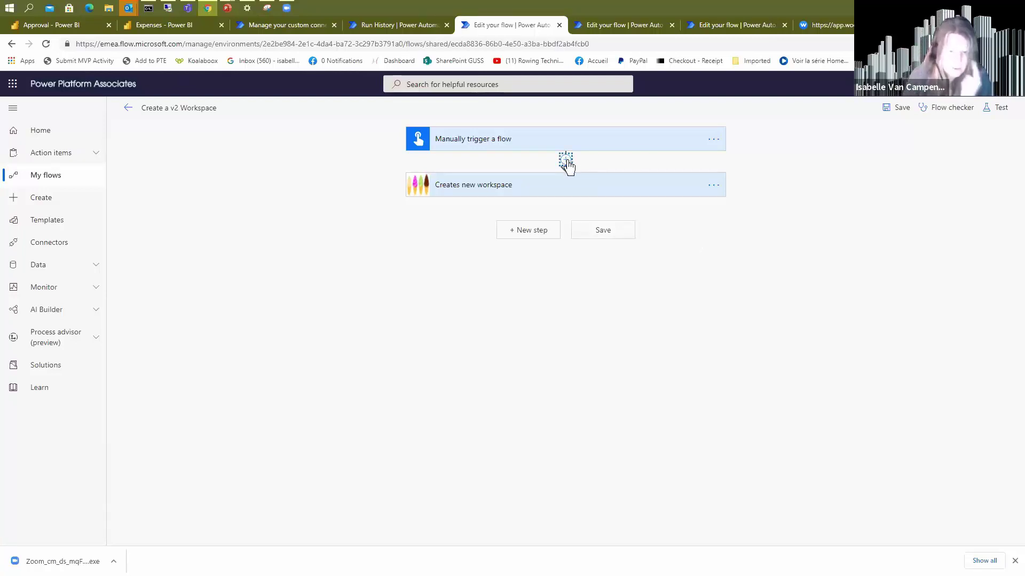
left_click(587, 187)
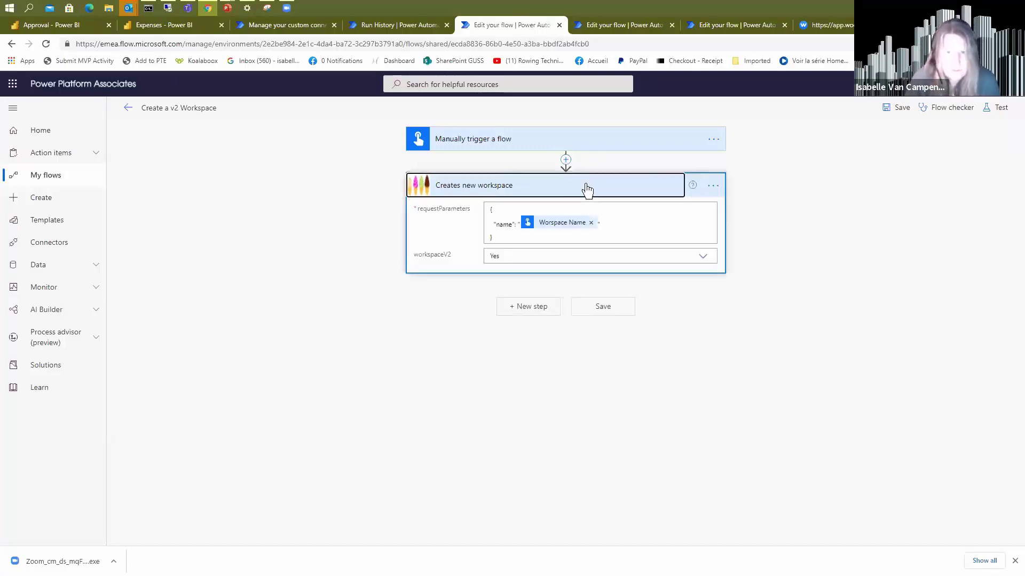
Browse the Power BI Rest API custom connector's actions for a new action before Creates new workspace, and discard the empty action.
left_click(565, 161)
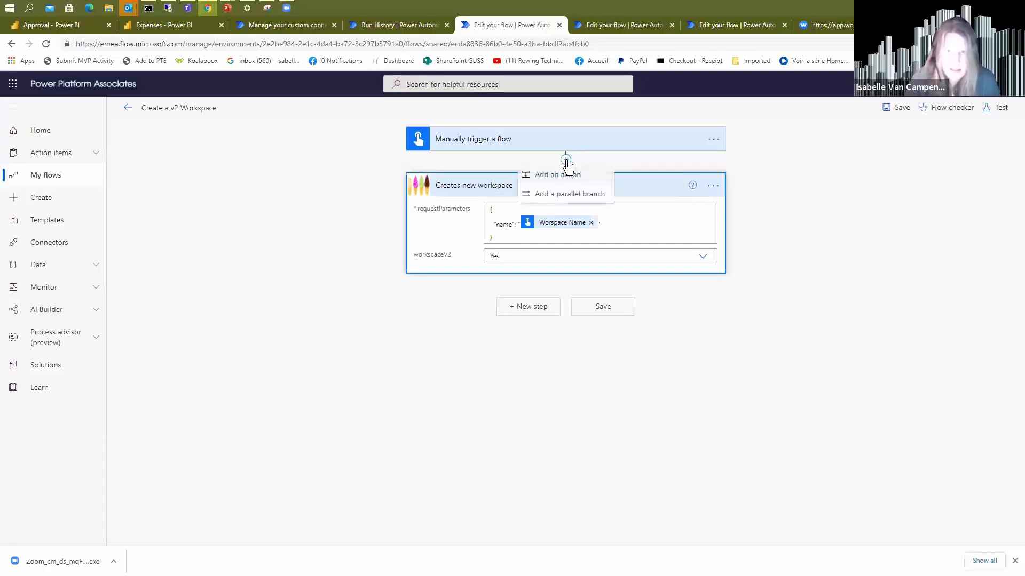
left_click(567, 183)
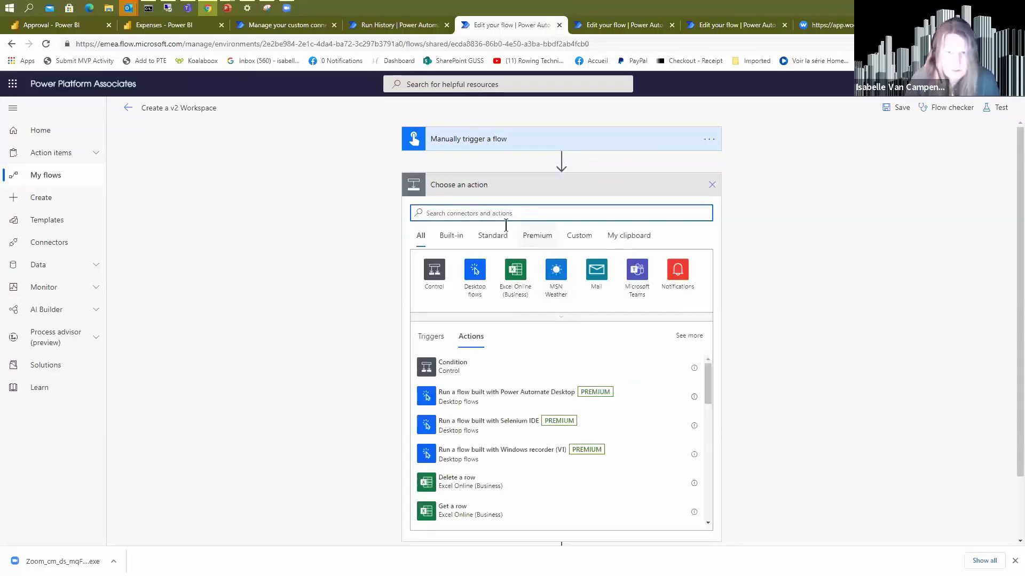
left_click(580, 237)
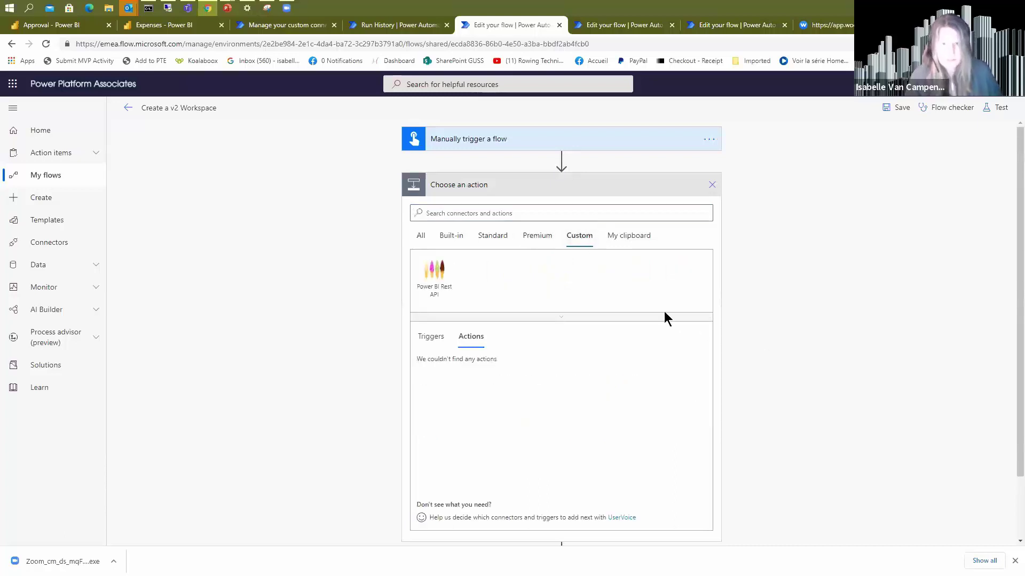
left_click(434, 273)
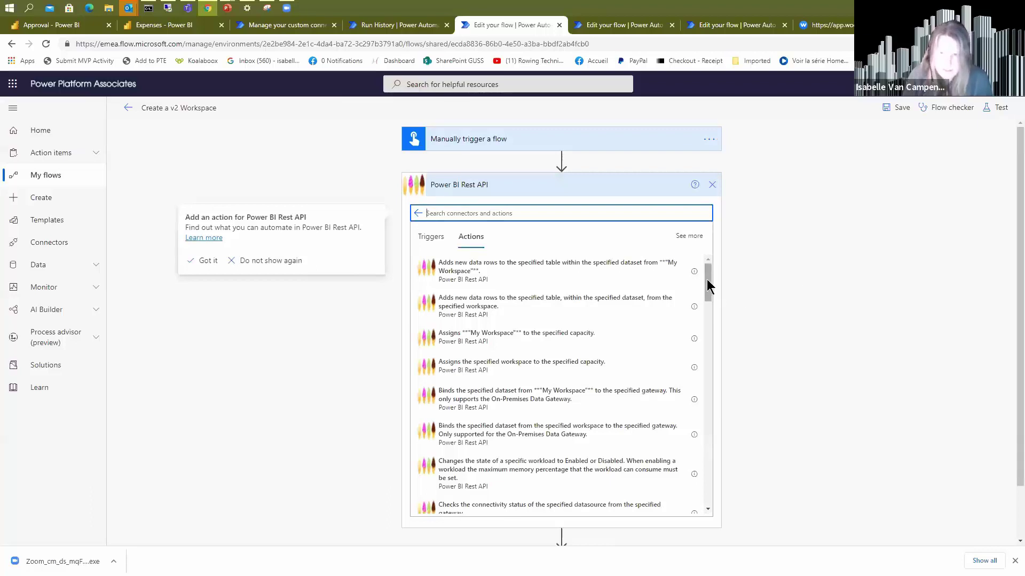
left_click_drag(707, 279, 710, 409)
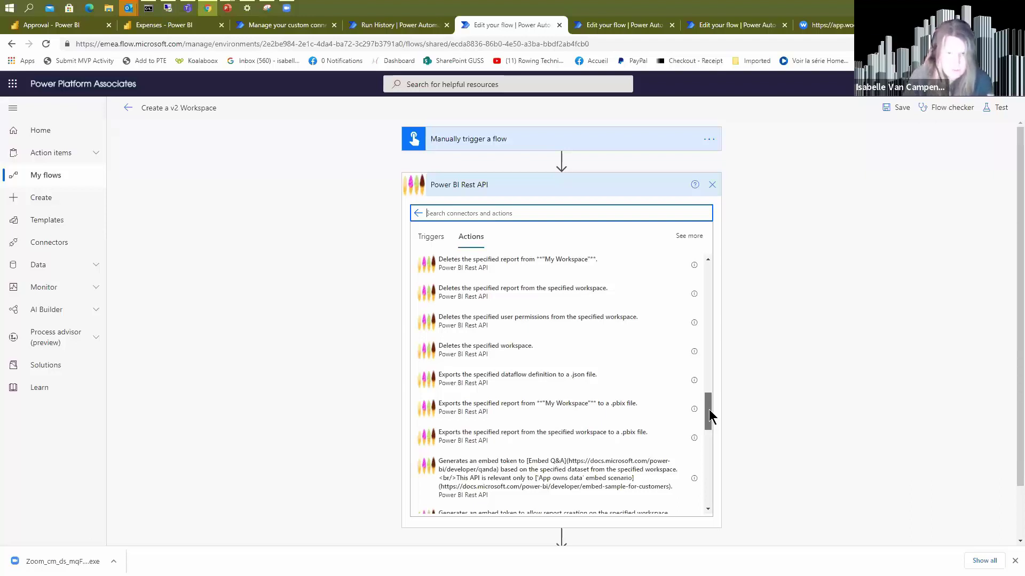
left_click_drag(708, 409, 723, 219)
left_click(713, 186)
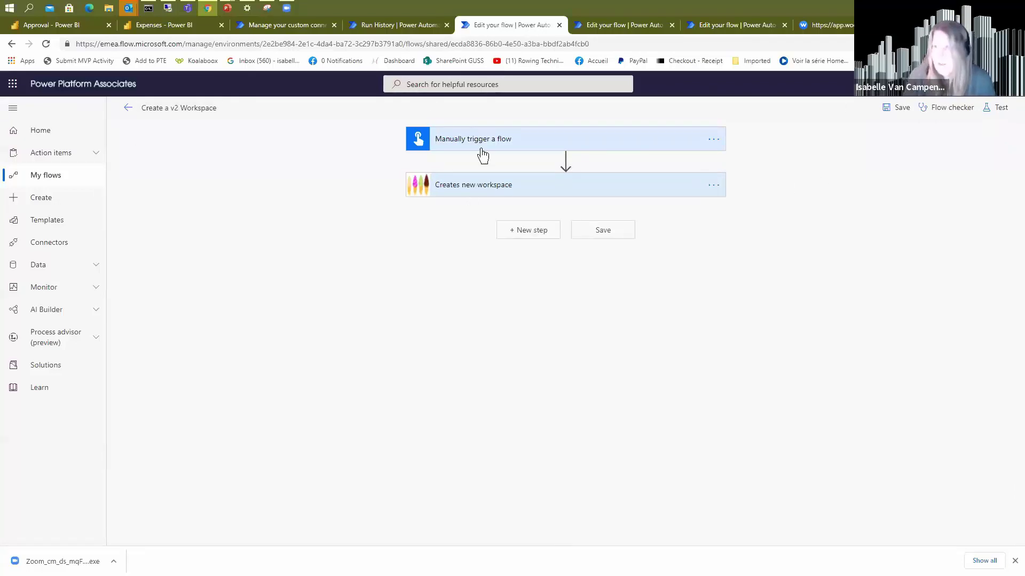
Leave the flow editor, run the Create a v2 Workspace flow with workspace name Hybrid, and open its run history.
left_click(128, 108)
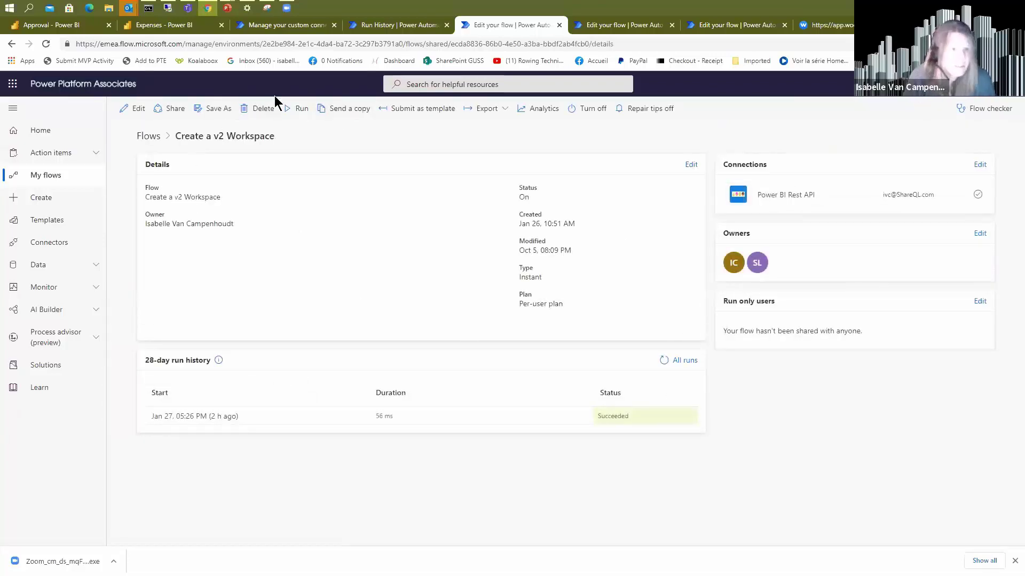
left_click(299, 109)
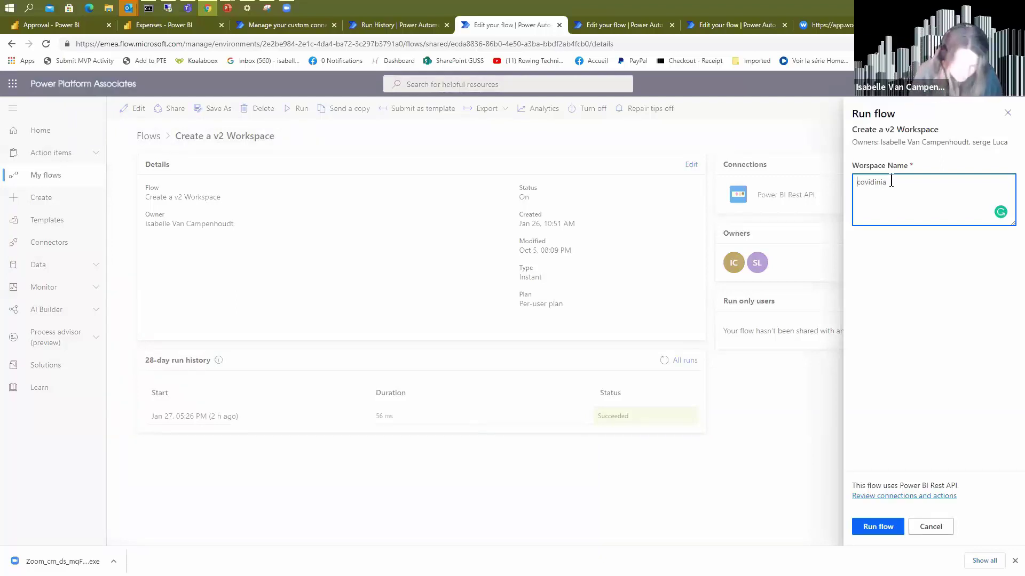
type("H")
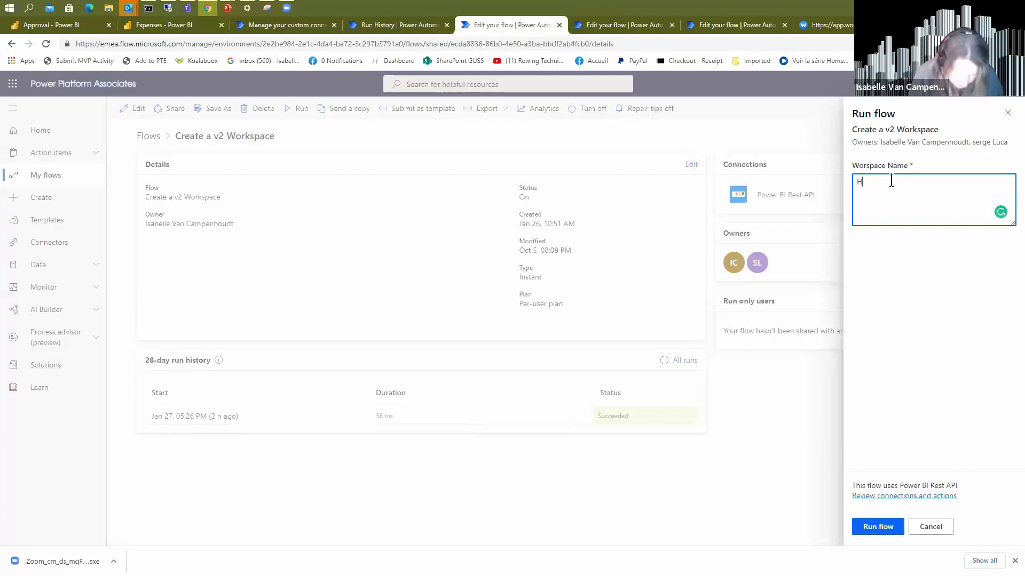
type("ybri")
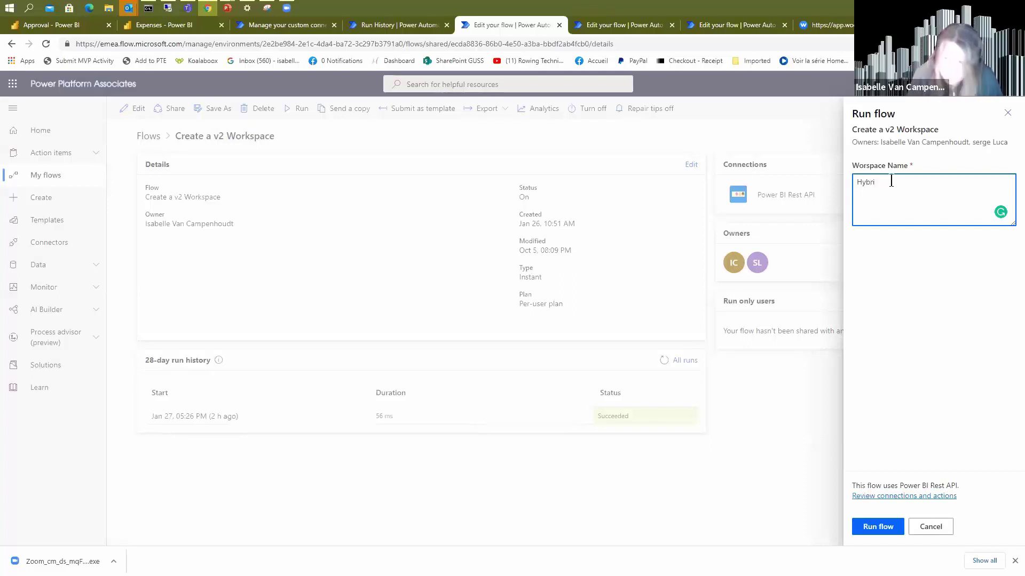
type("d")
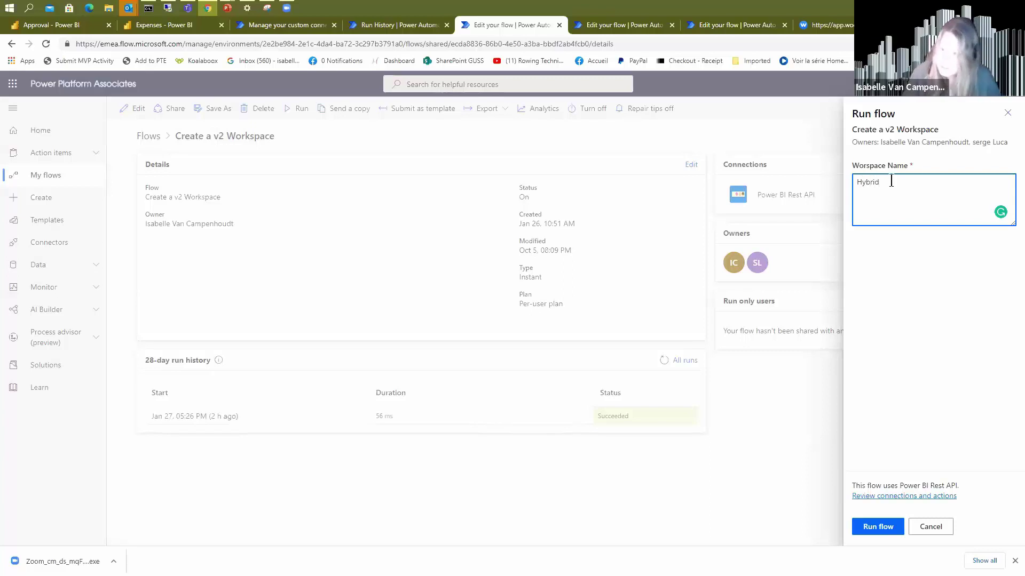
left_click(882, 528)
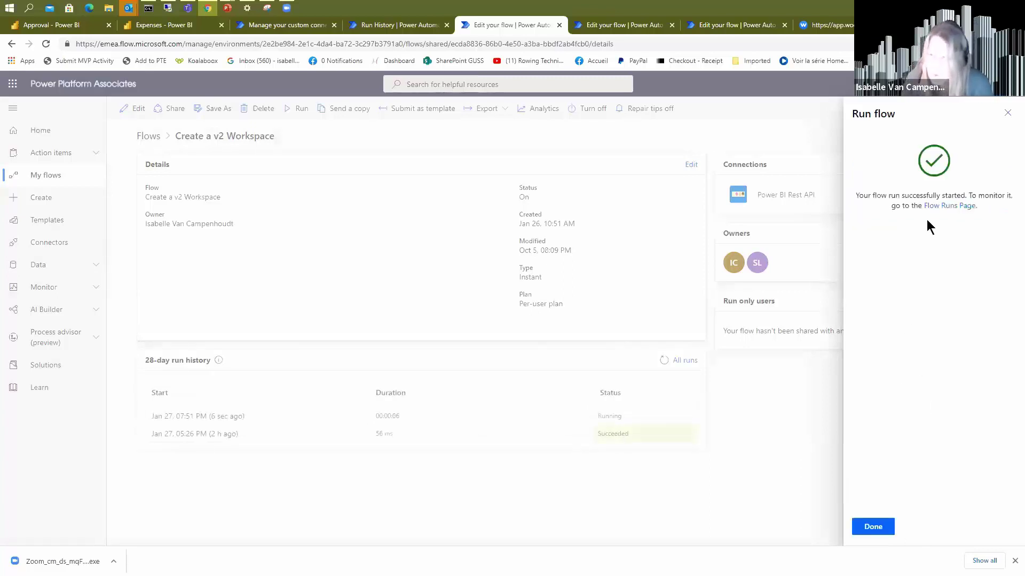
left_click(935, 205)
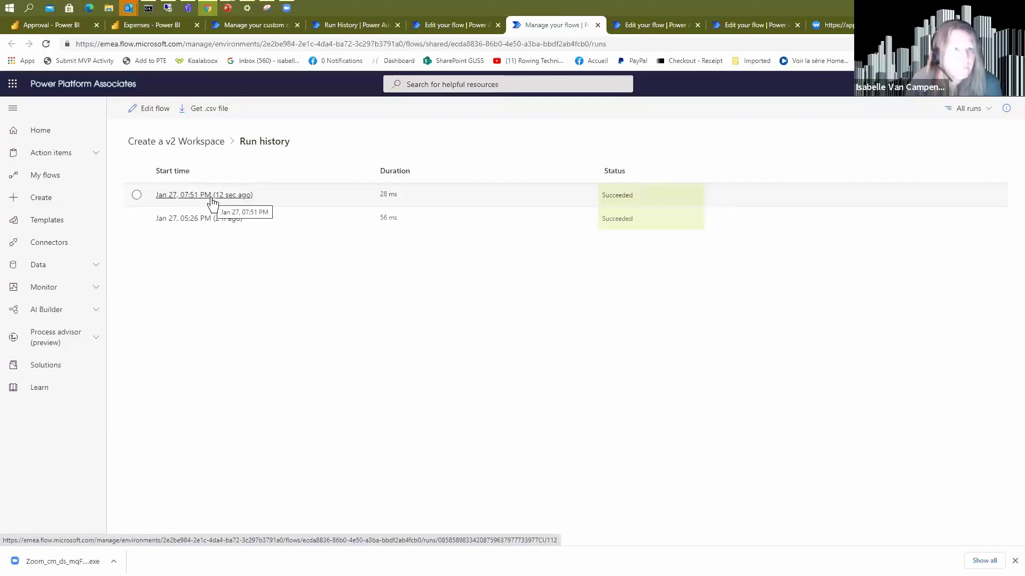
Switch to the Approval dashboard in Power BI, reload it, and open the Hybrid workspace.
left_click(64, 26)
left_click(46, 44)
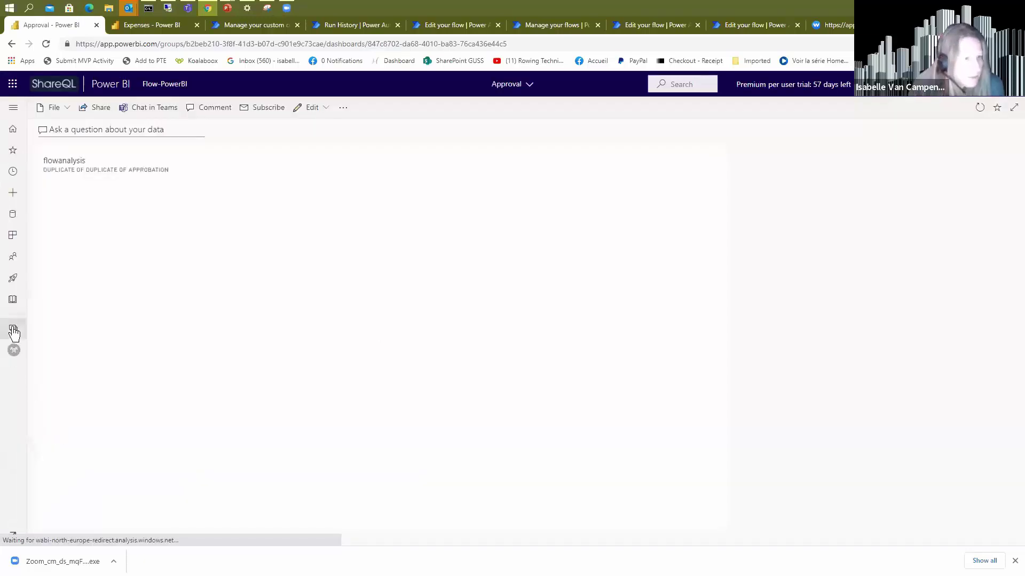
left_click(14, 330)
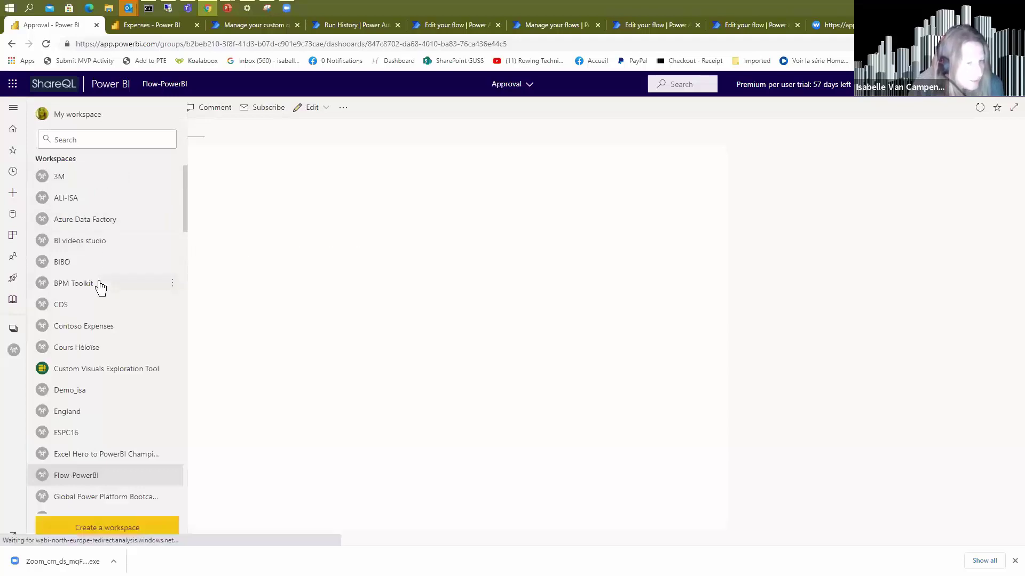
scroll(175, 241, "down", 1)
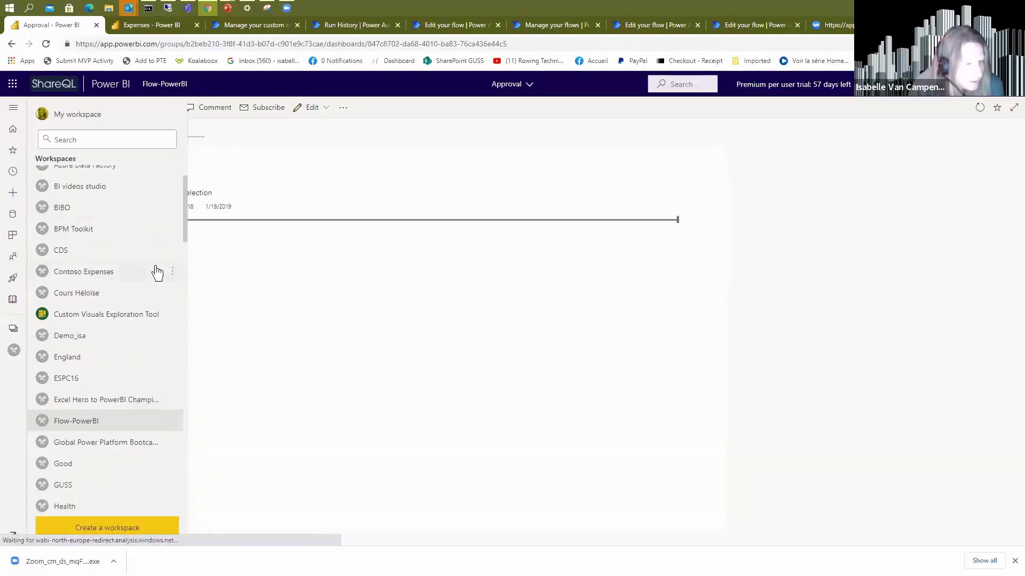
scroll(157, 272, "down", 1)
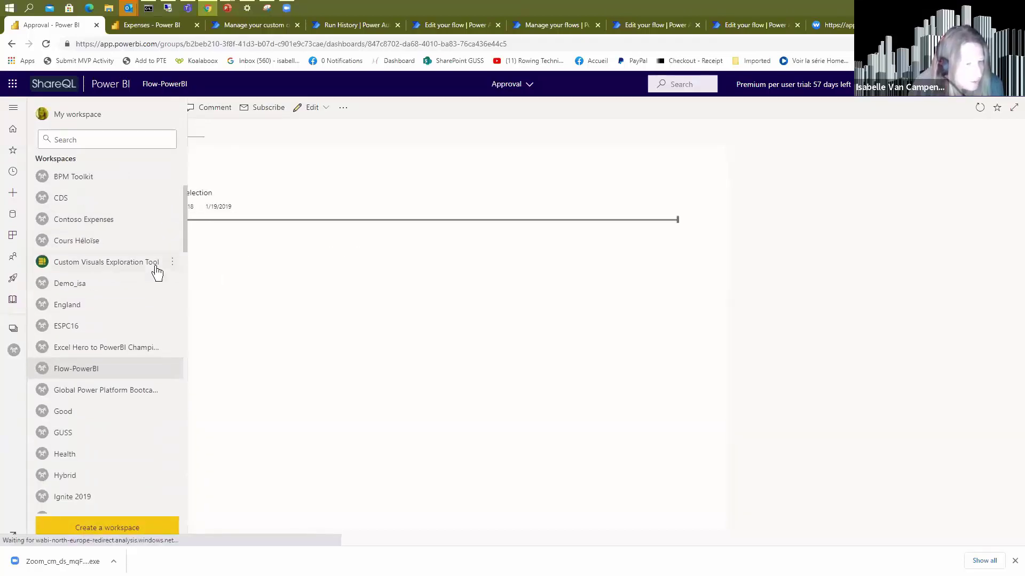
left_click(65, 476)
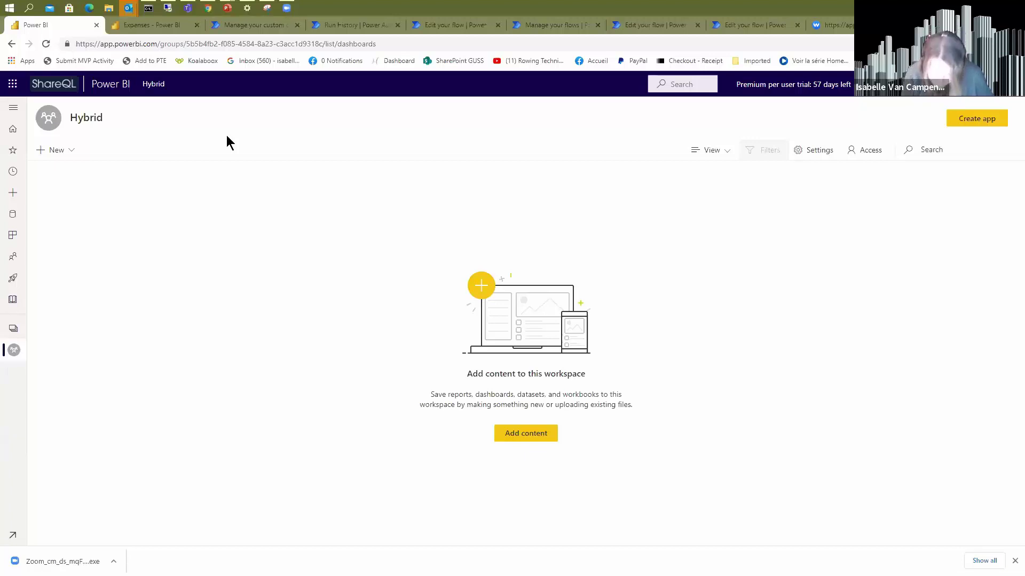
Switch to the PowerPoint slide show and advance past the Power BI Metadata flow example to the Useful links slide.
key("alt+Tab")
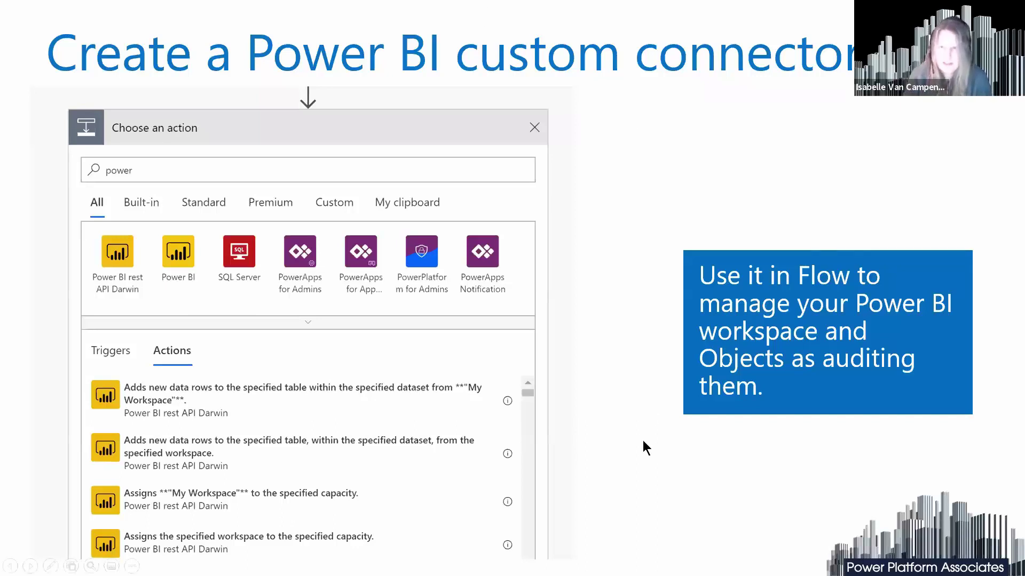
left_click(631, 402)
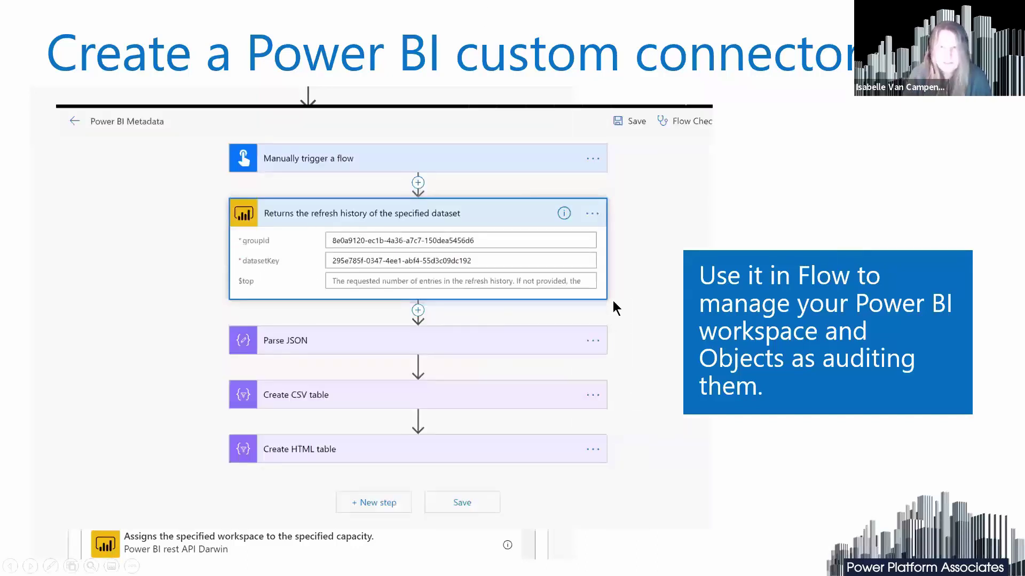
left_click(618, 304)
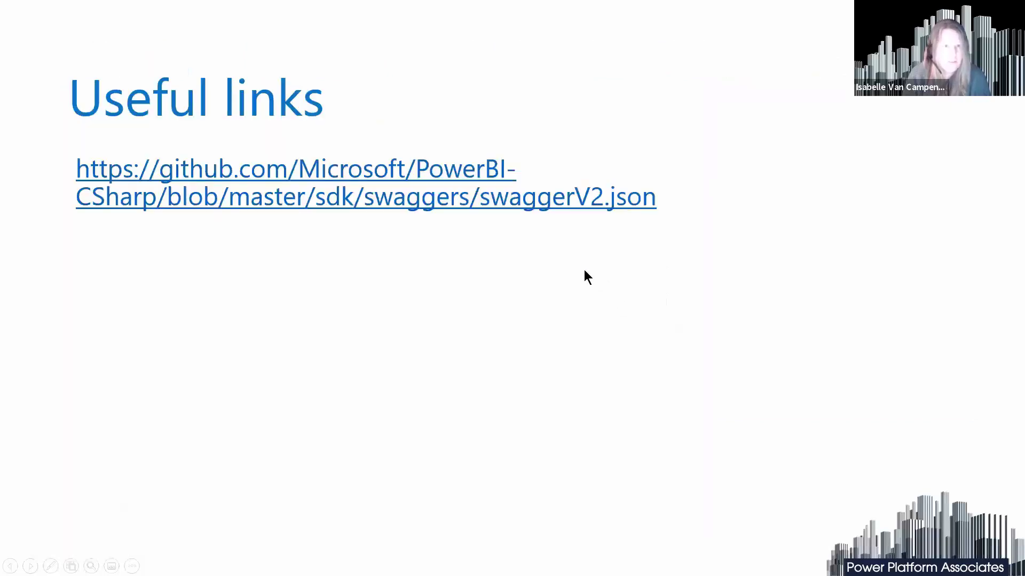